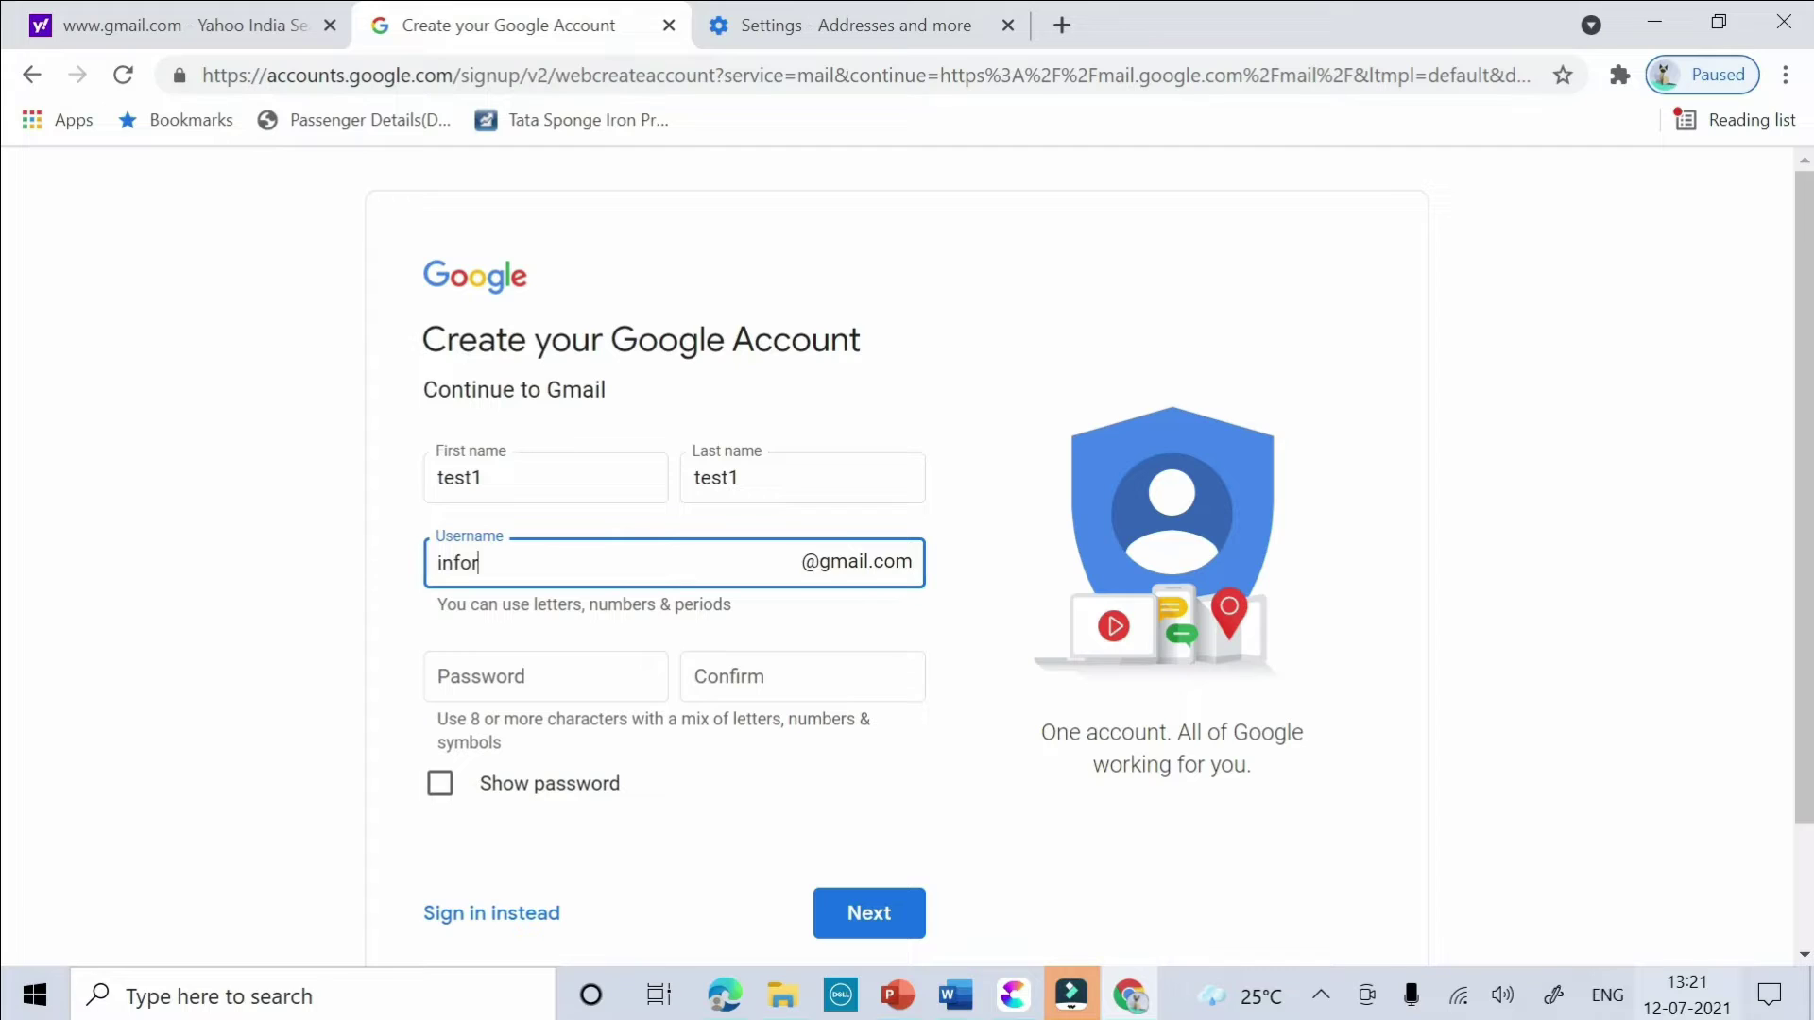
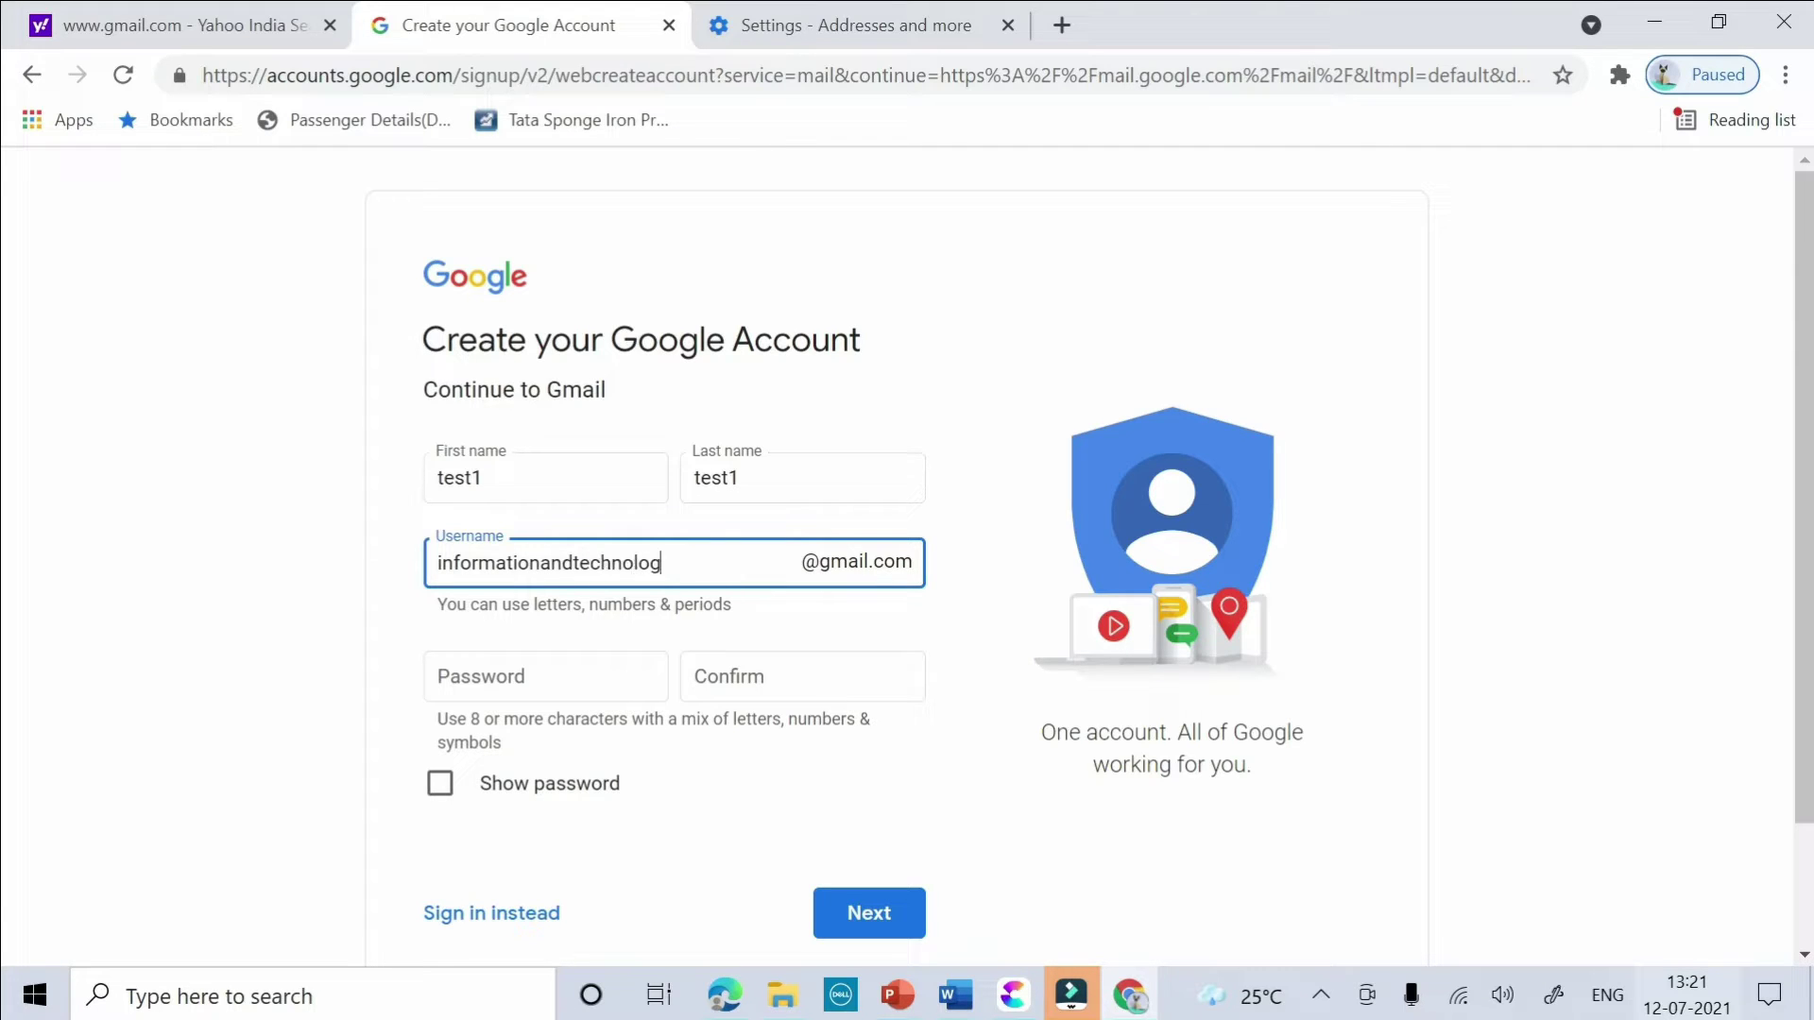
- Complete the Gmail username, enter a password in both fields and submit
left_click(563, 671)
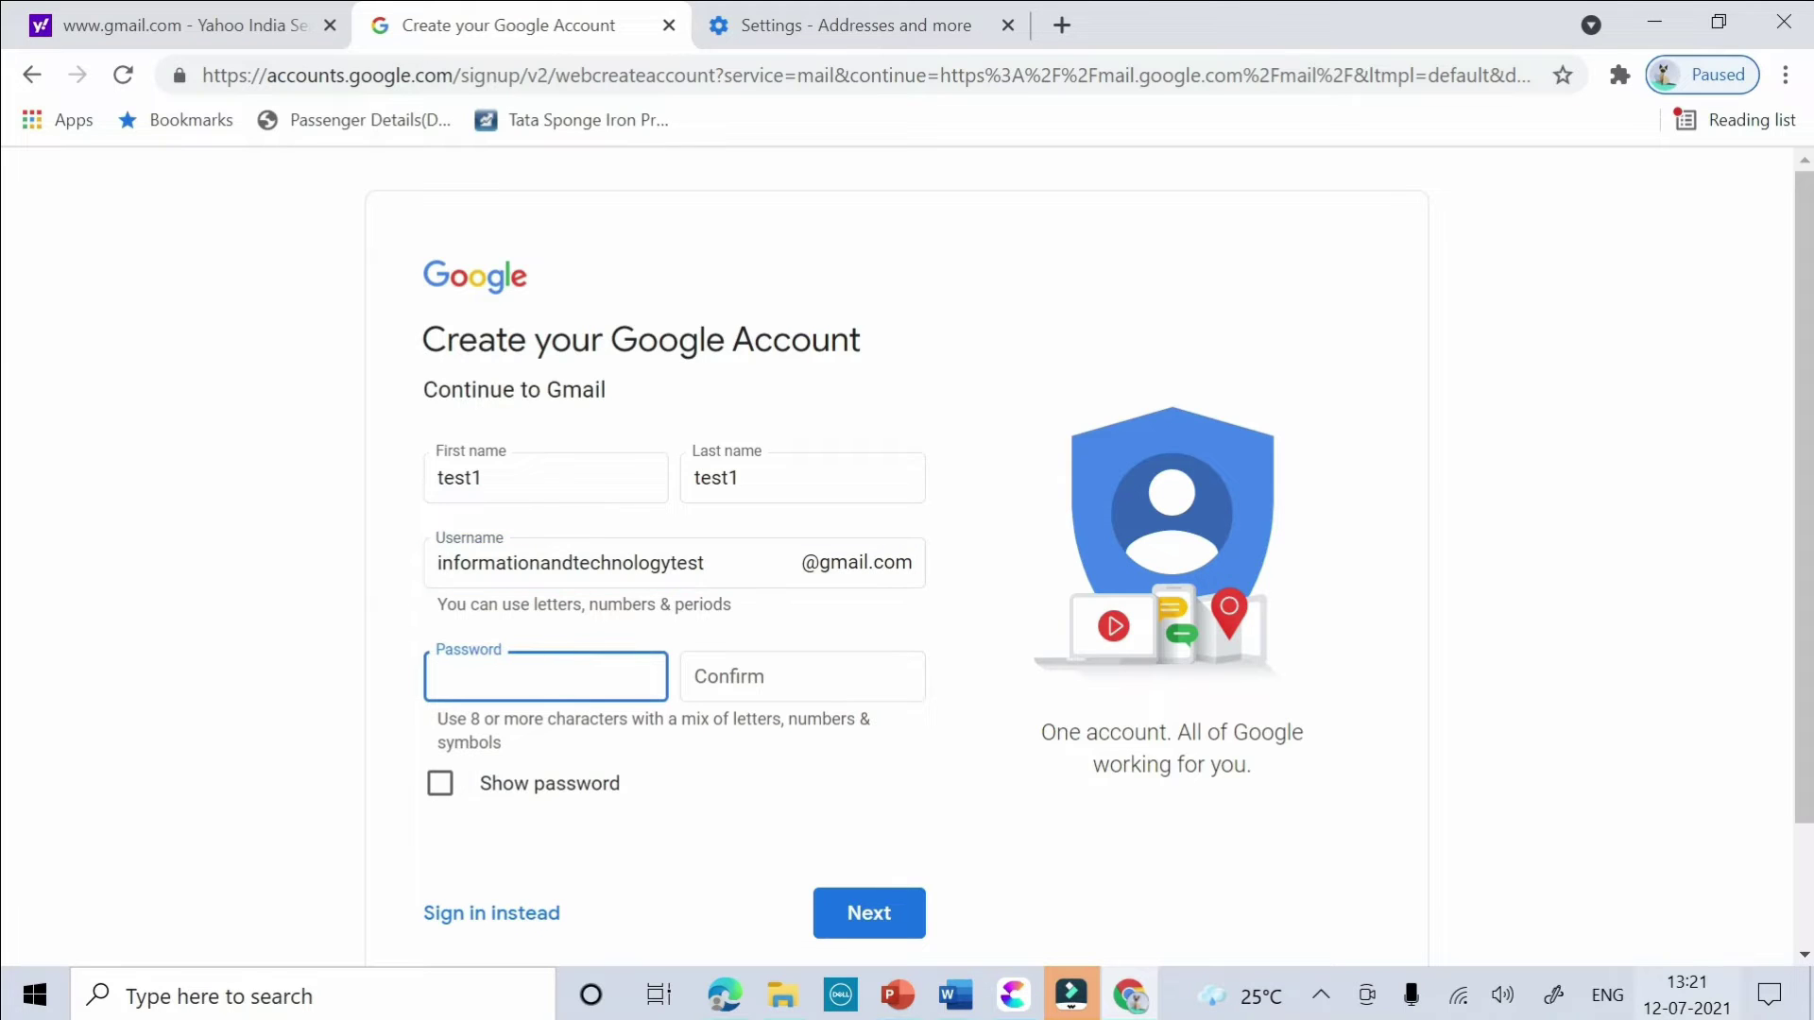
type("•••••••••")
left_click(726, 663)
type("•••••••••")
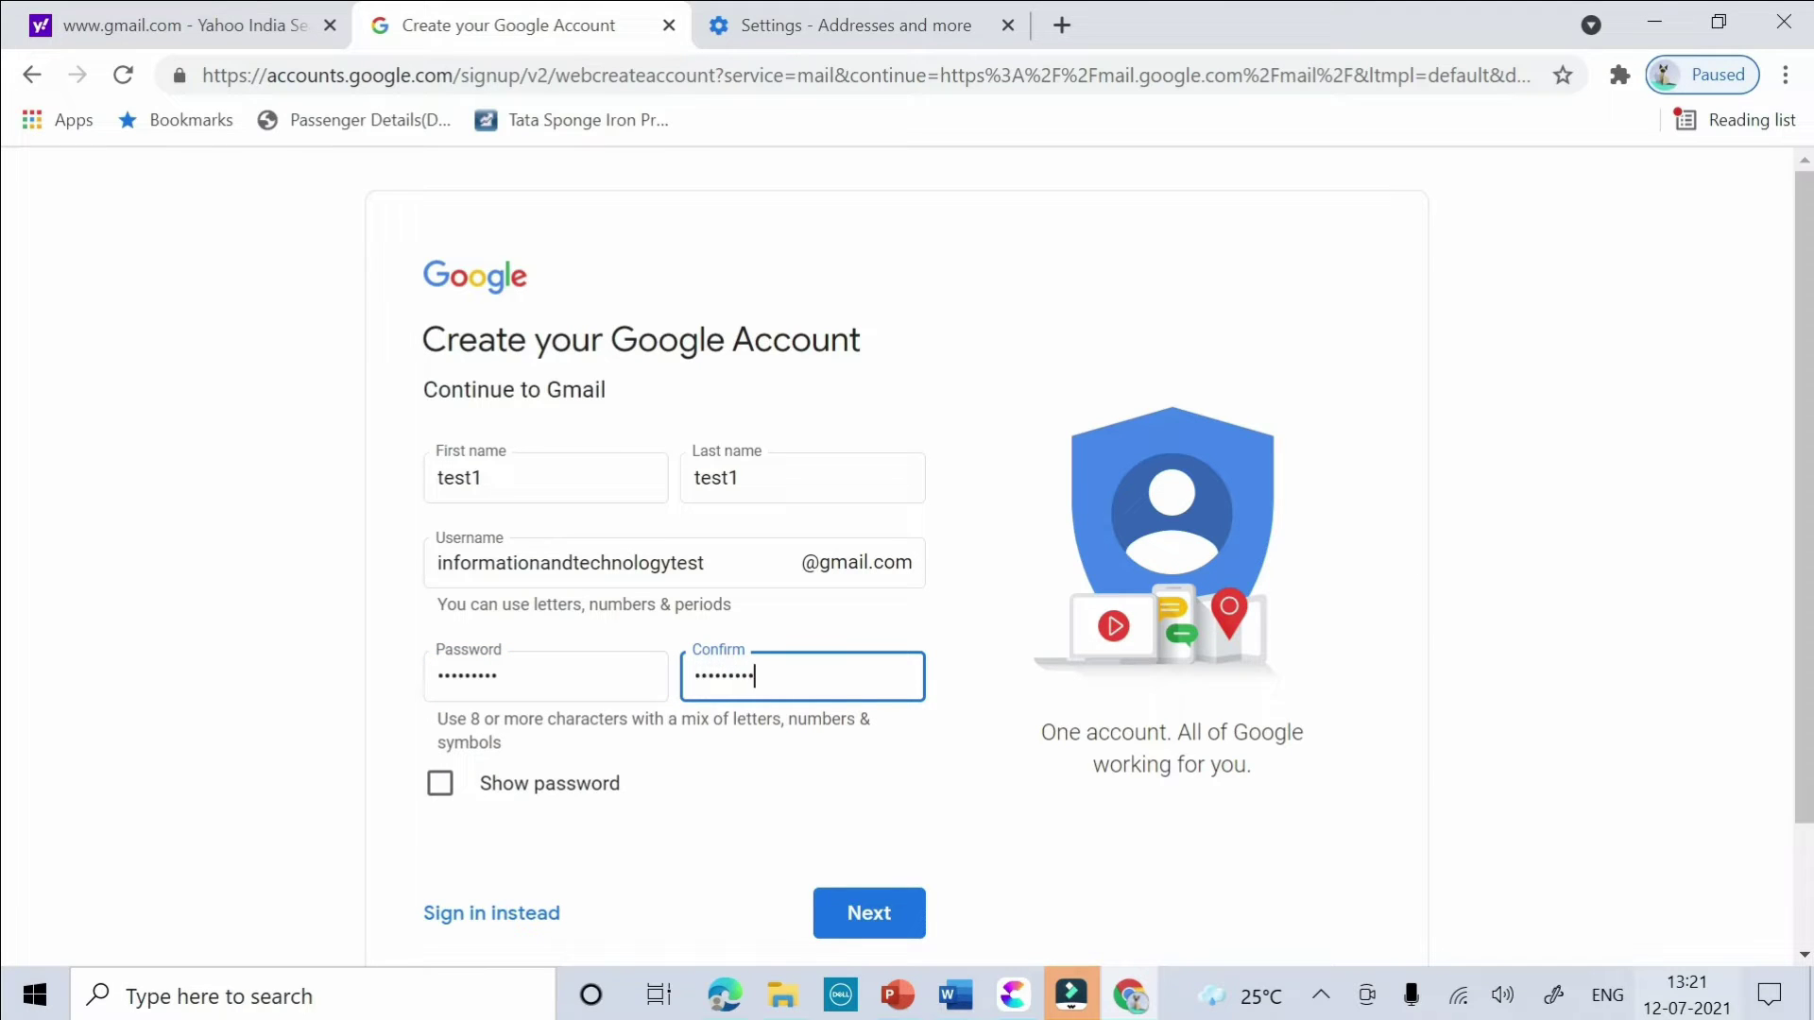
left_click(855, 907)
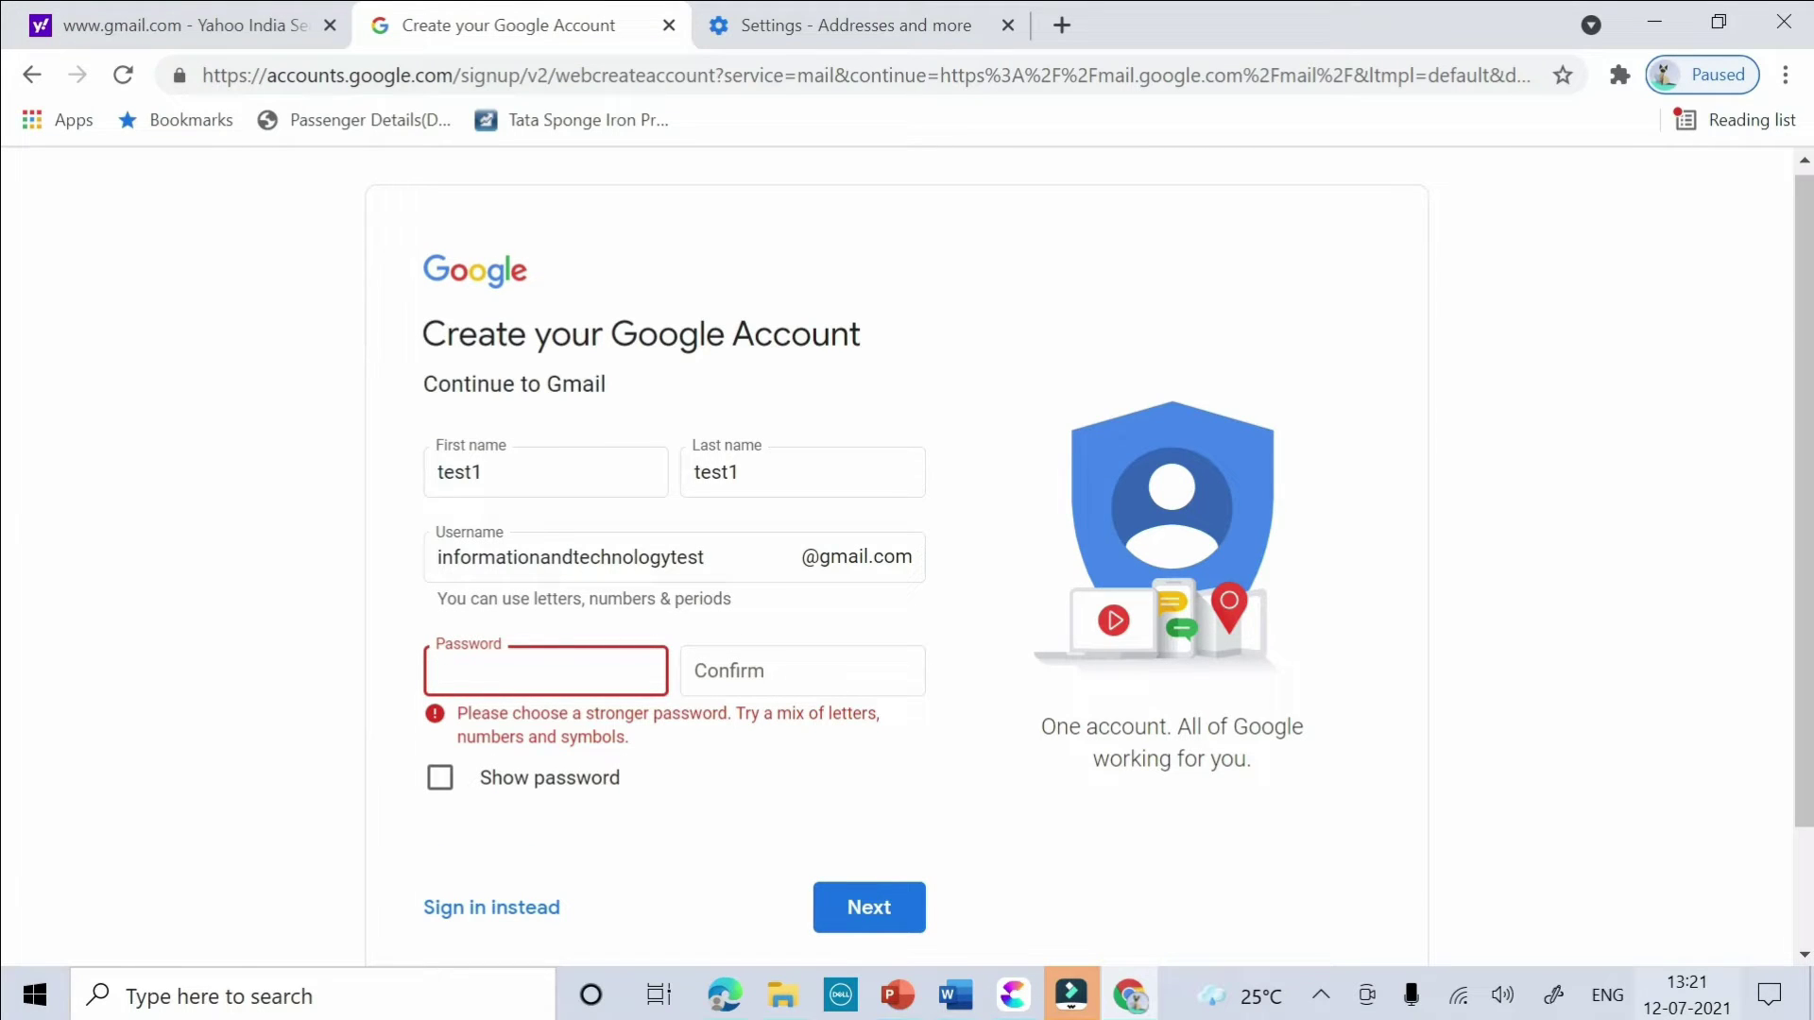
- After the weak-password warning, enter a stronger password in both password fields
type("**********")
left_click(802, 671)
type("**********")
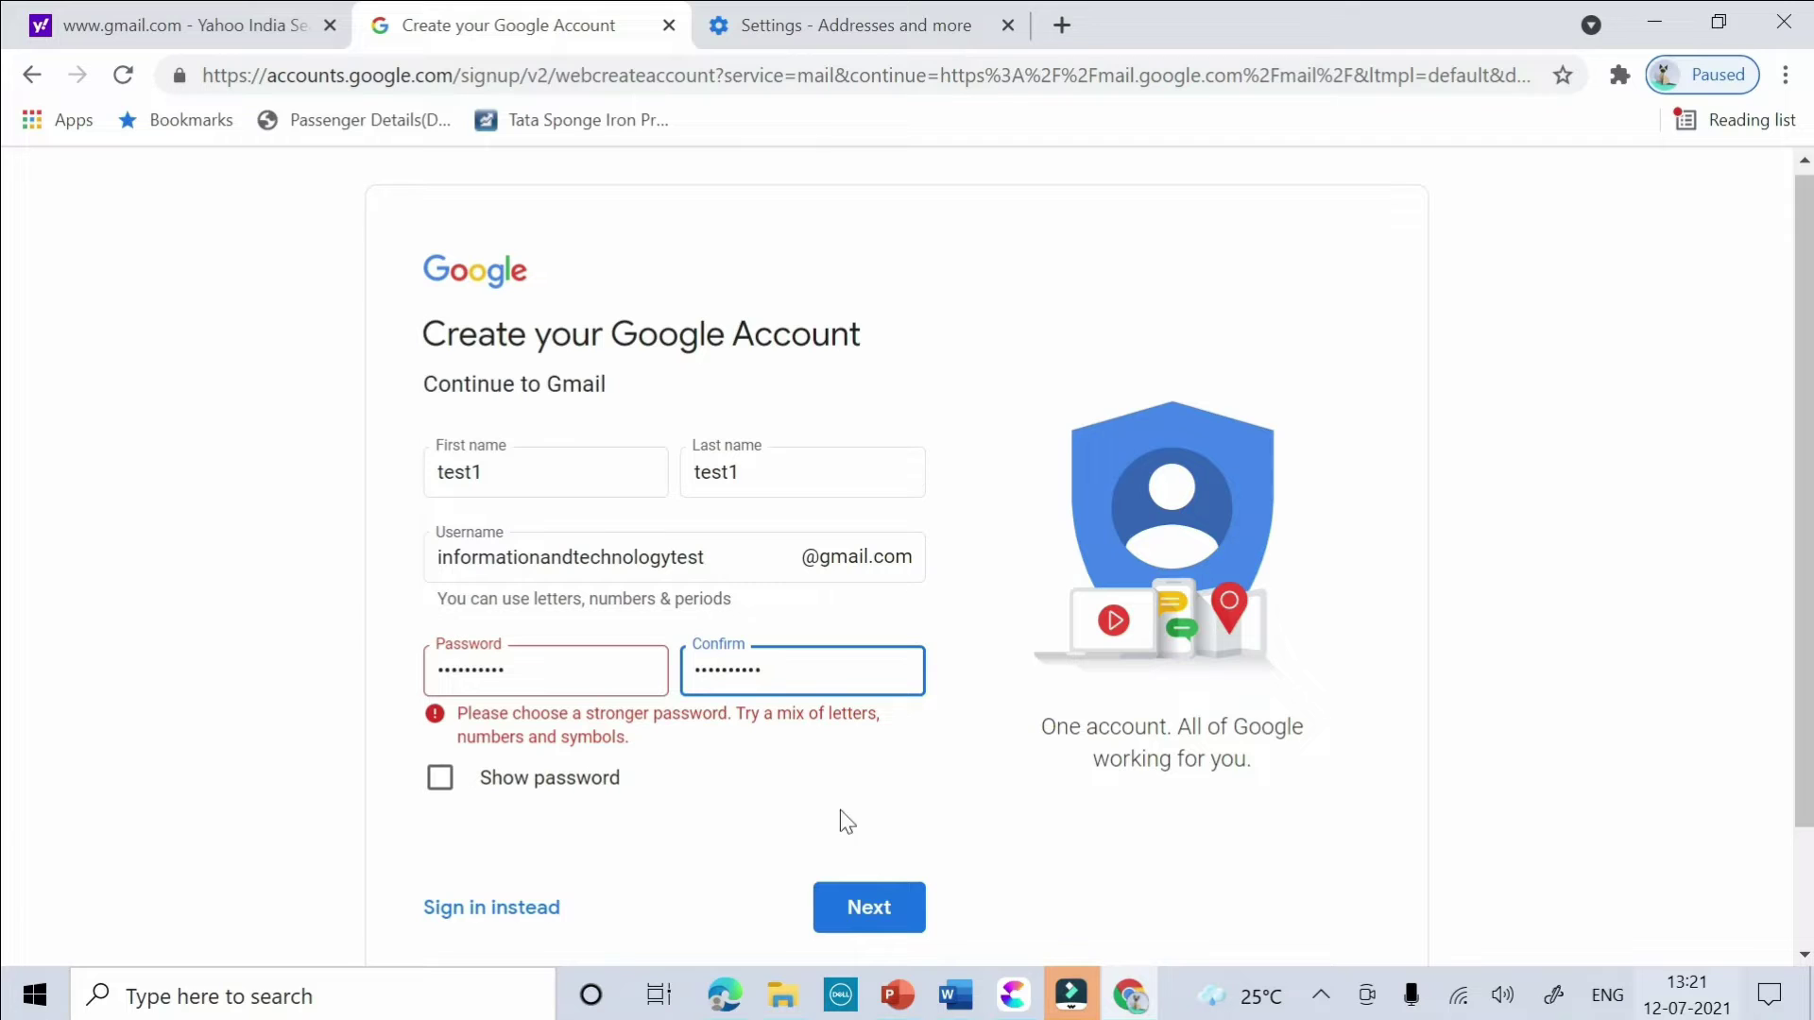
- Submit the details, then verify using the phone number and the six-digit G- code
left_click(869, 892)
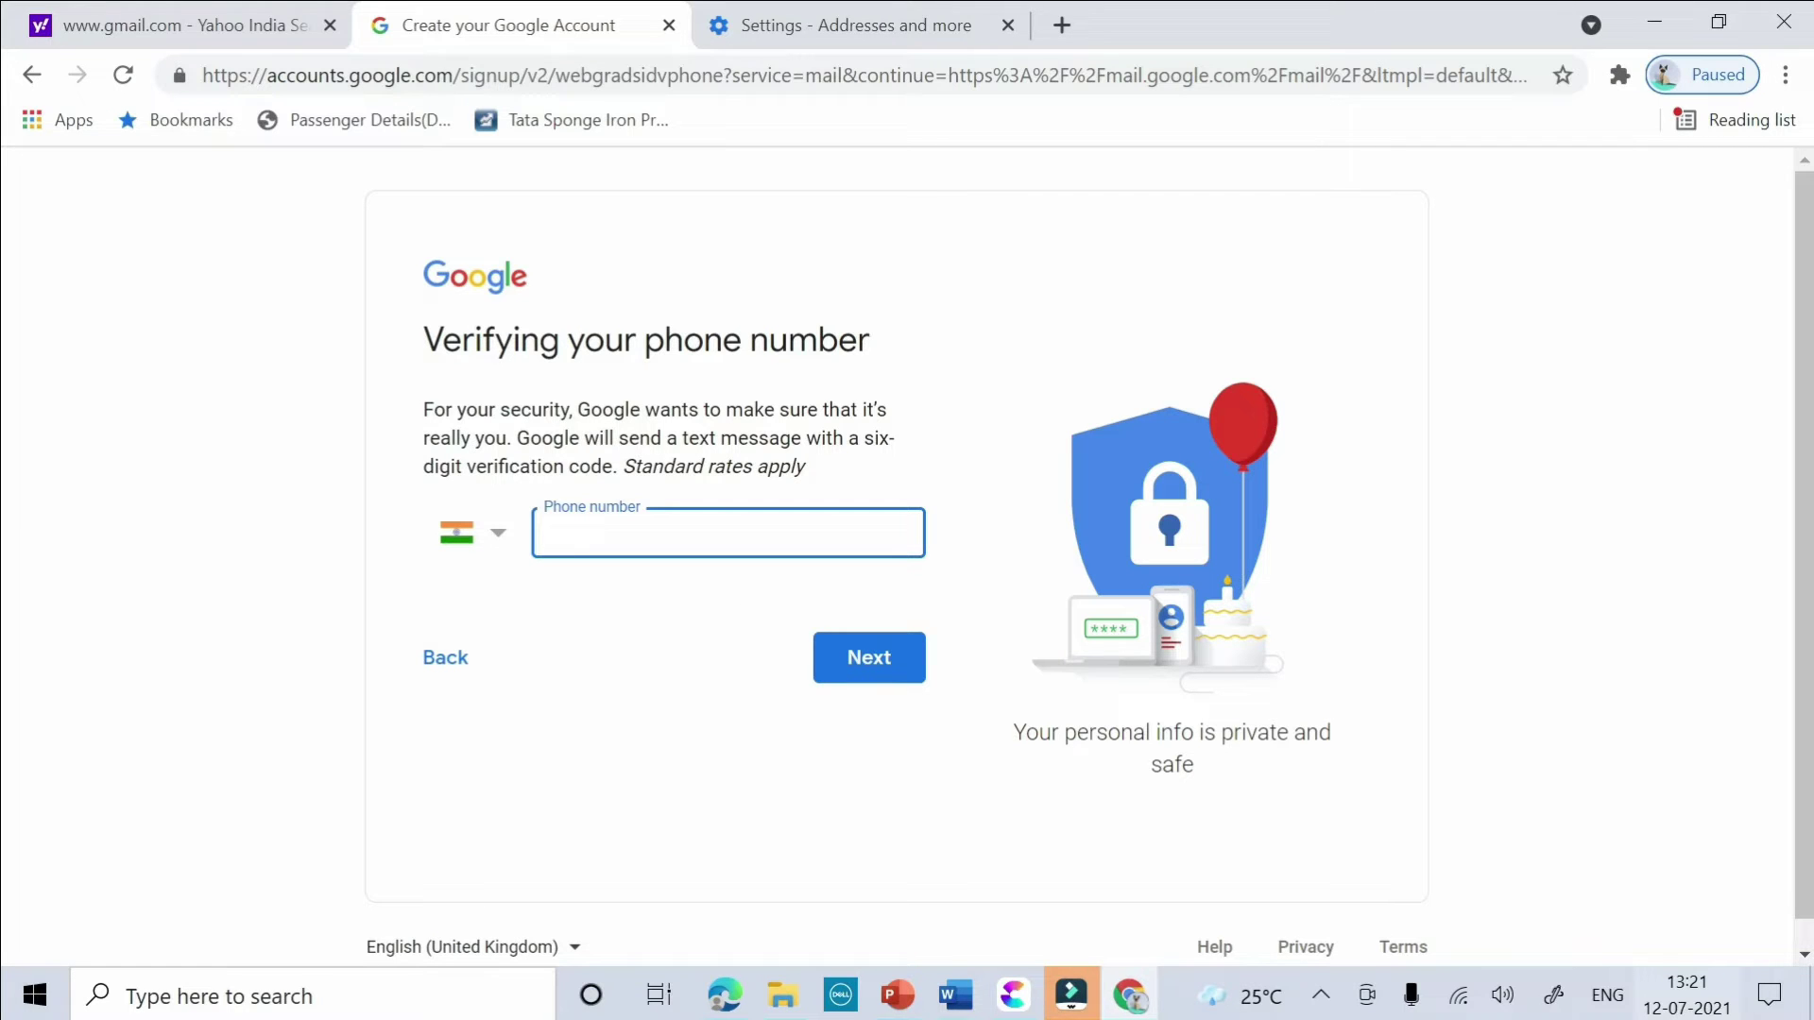
type("9")
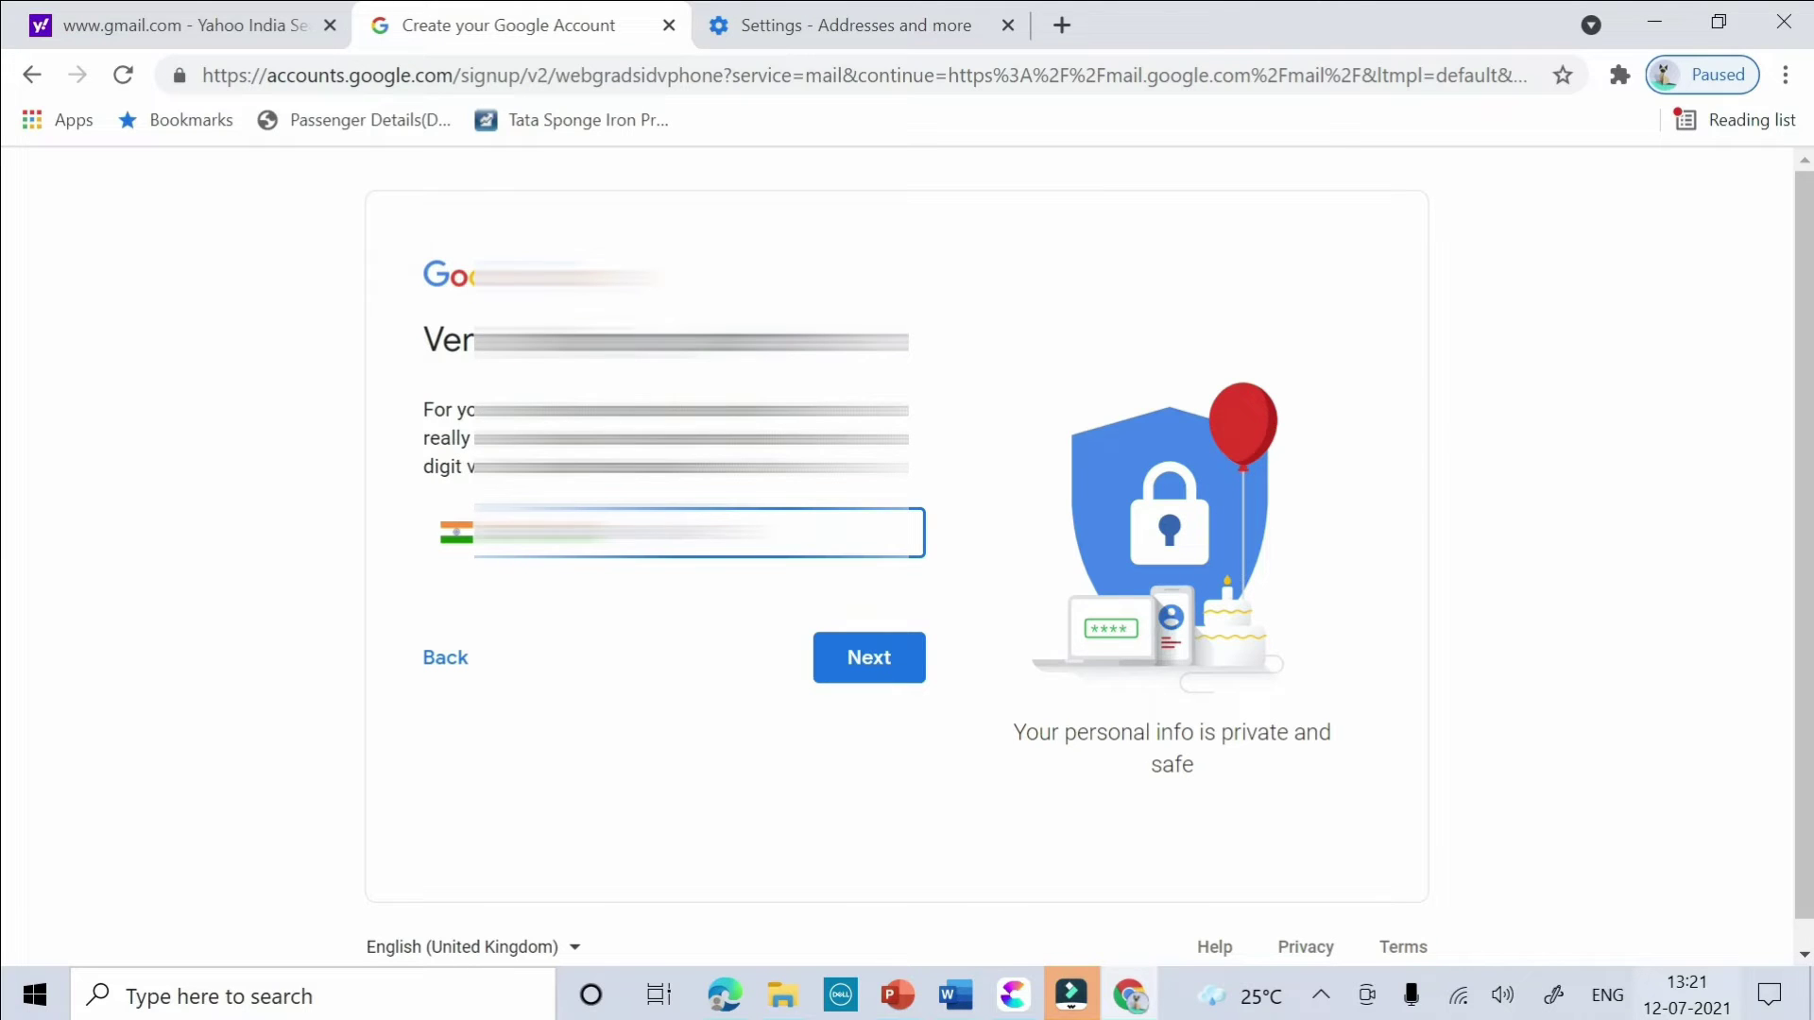
left_click(843, 656)
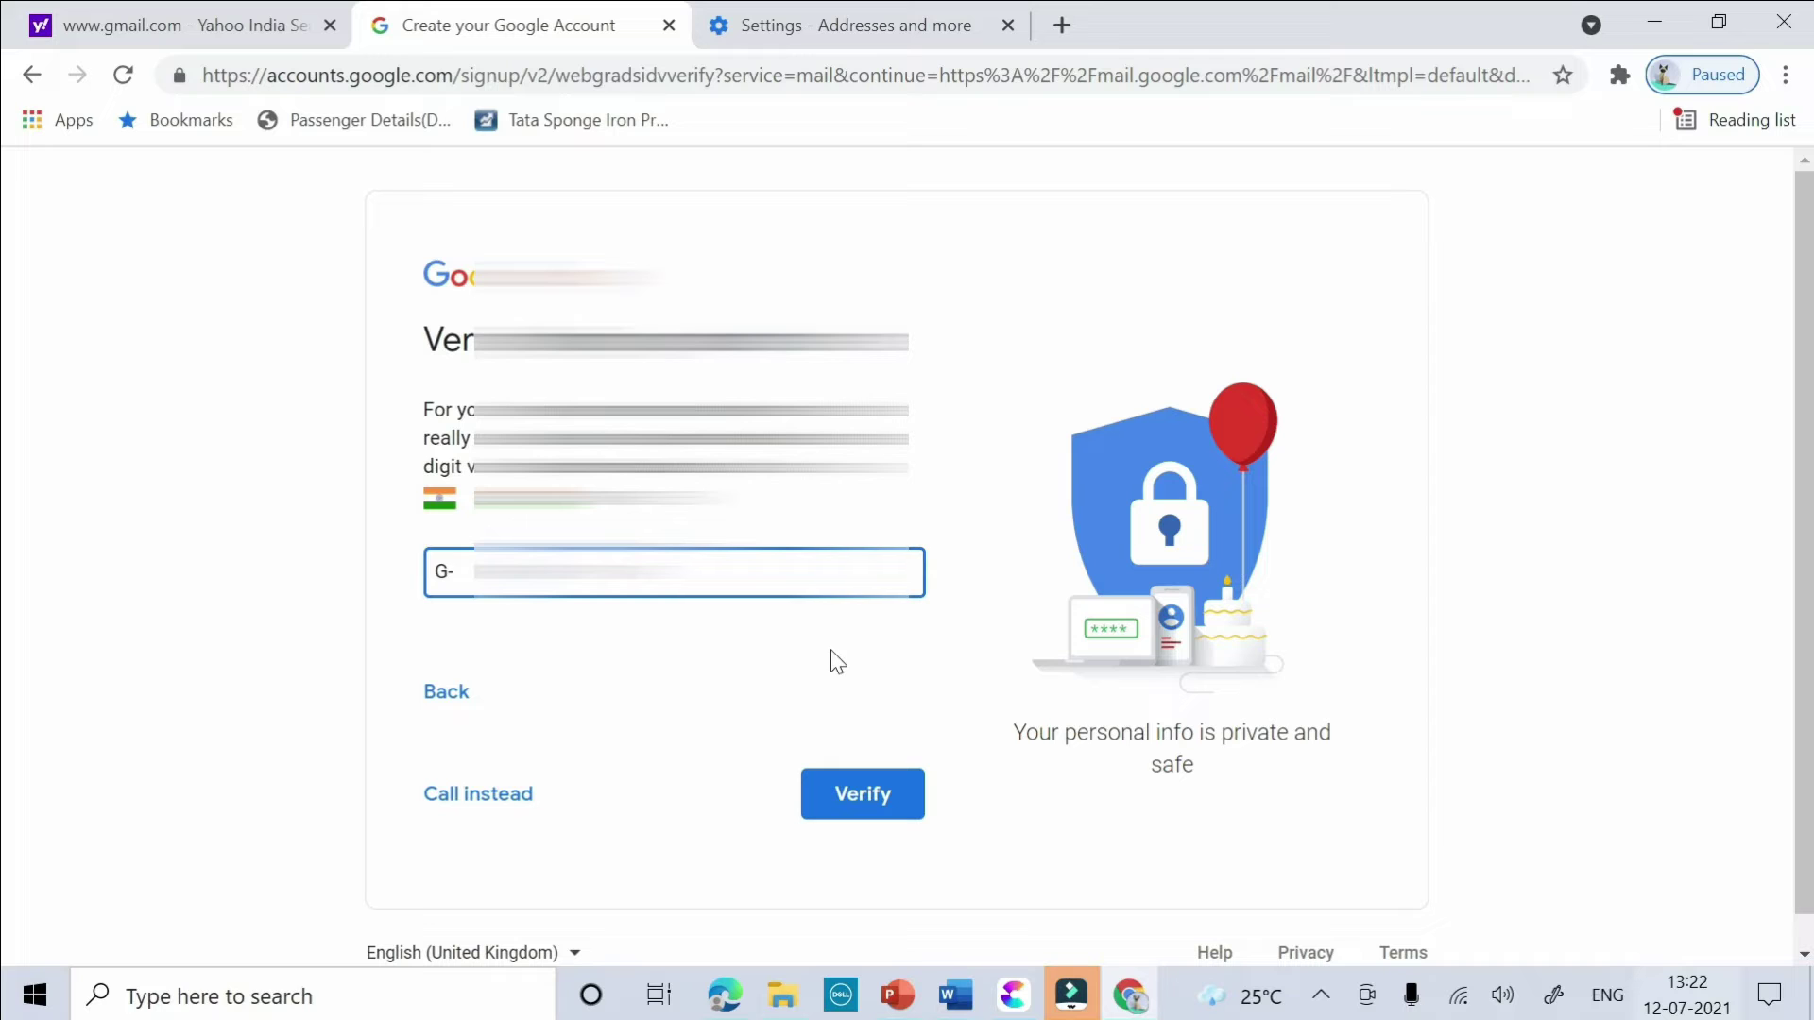
left_click(888, 811)
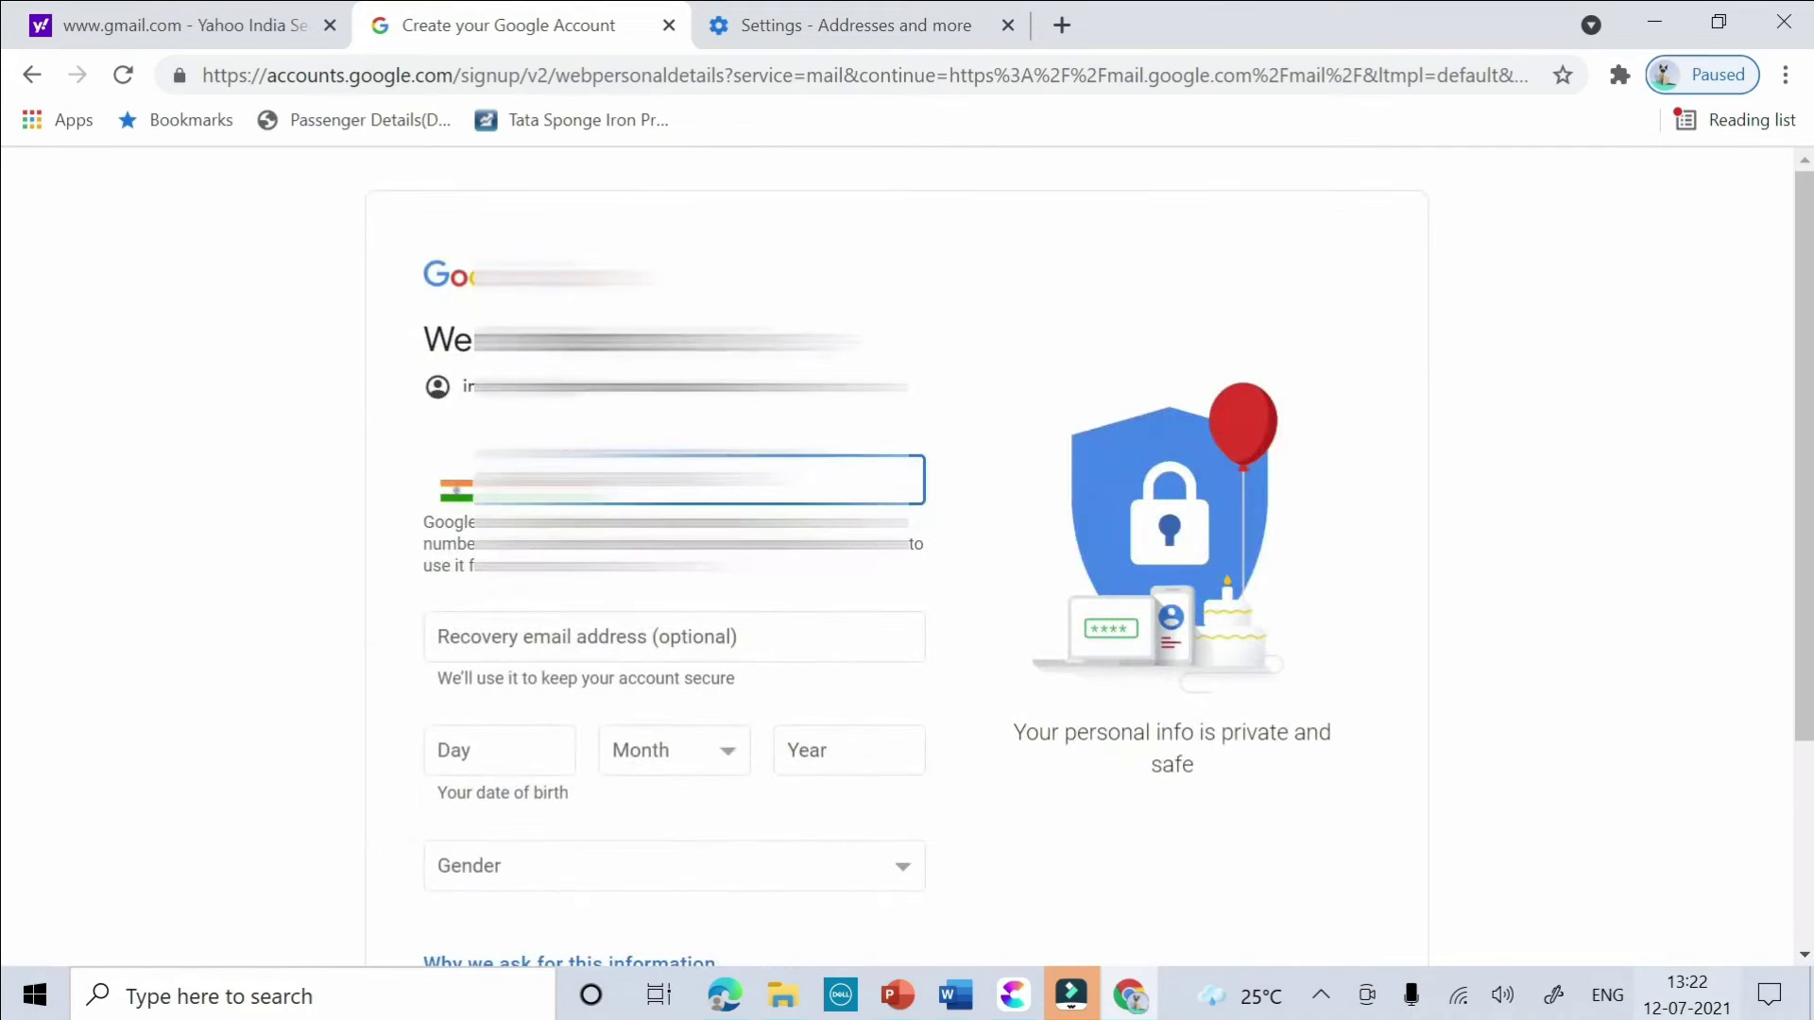
- Enter birth day 20 with the month and year, and choose Male as gender
scroll(728, 609, "down", 3)
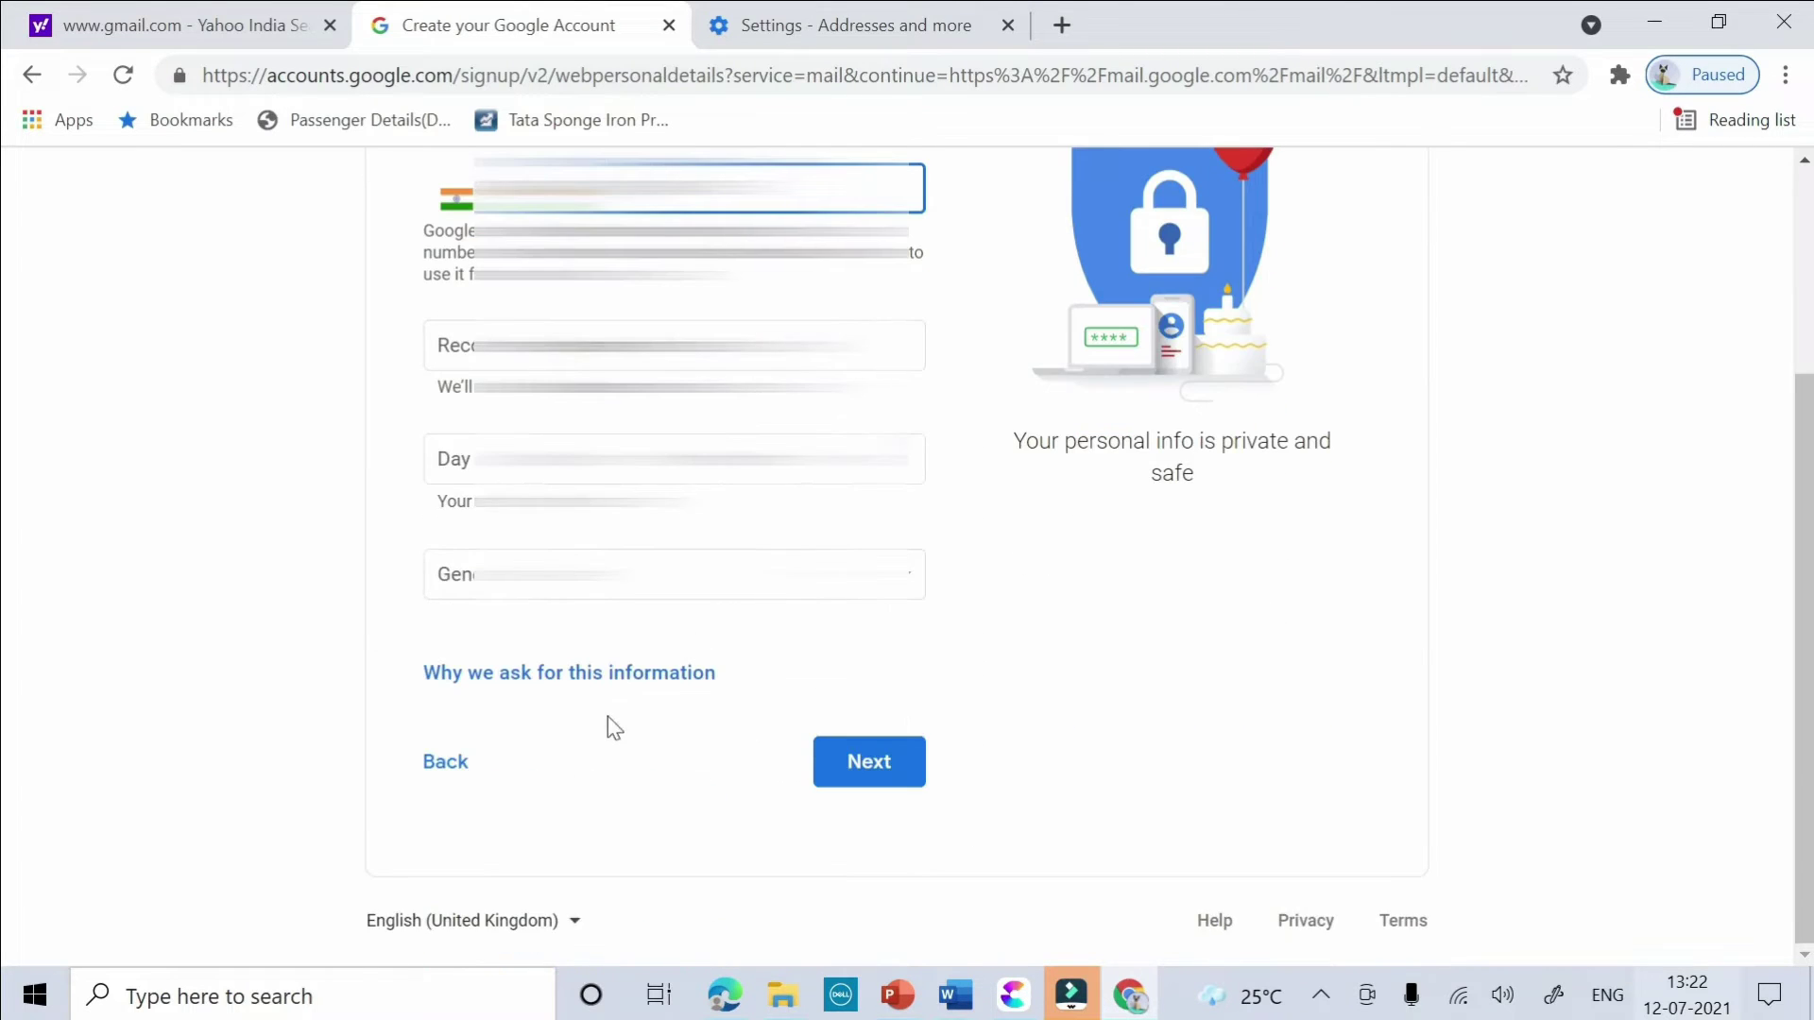
scroll(614, 727, "up", 3)
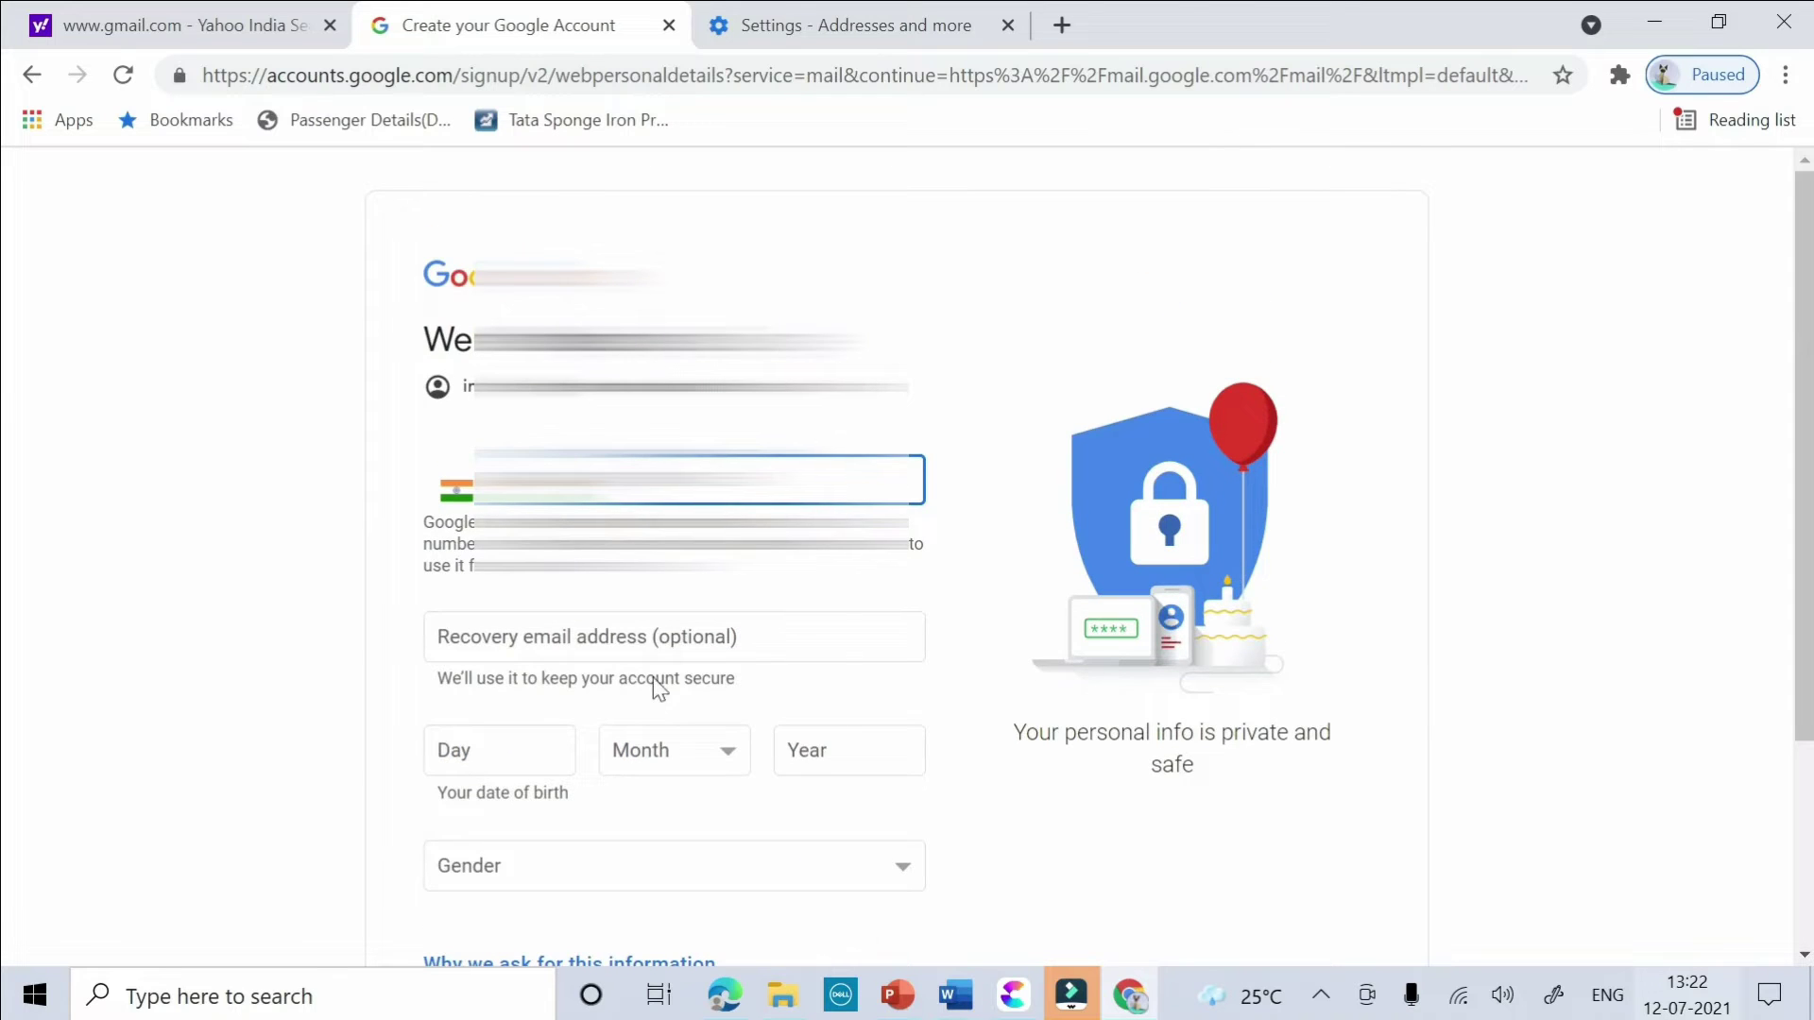
scroll(644, 670, "down", 3)
left_click(859, 773)
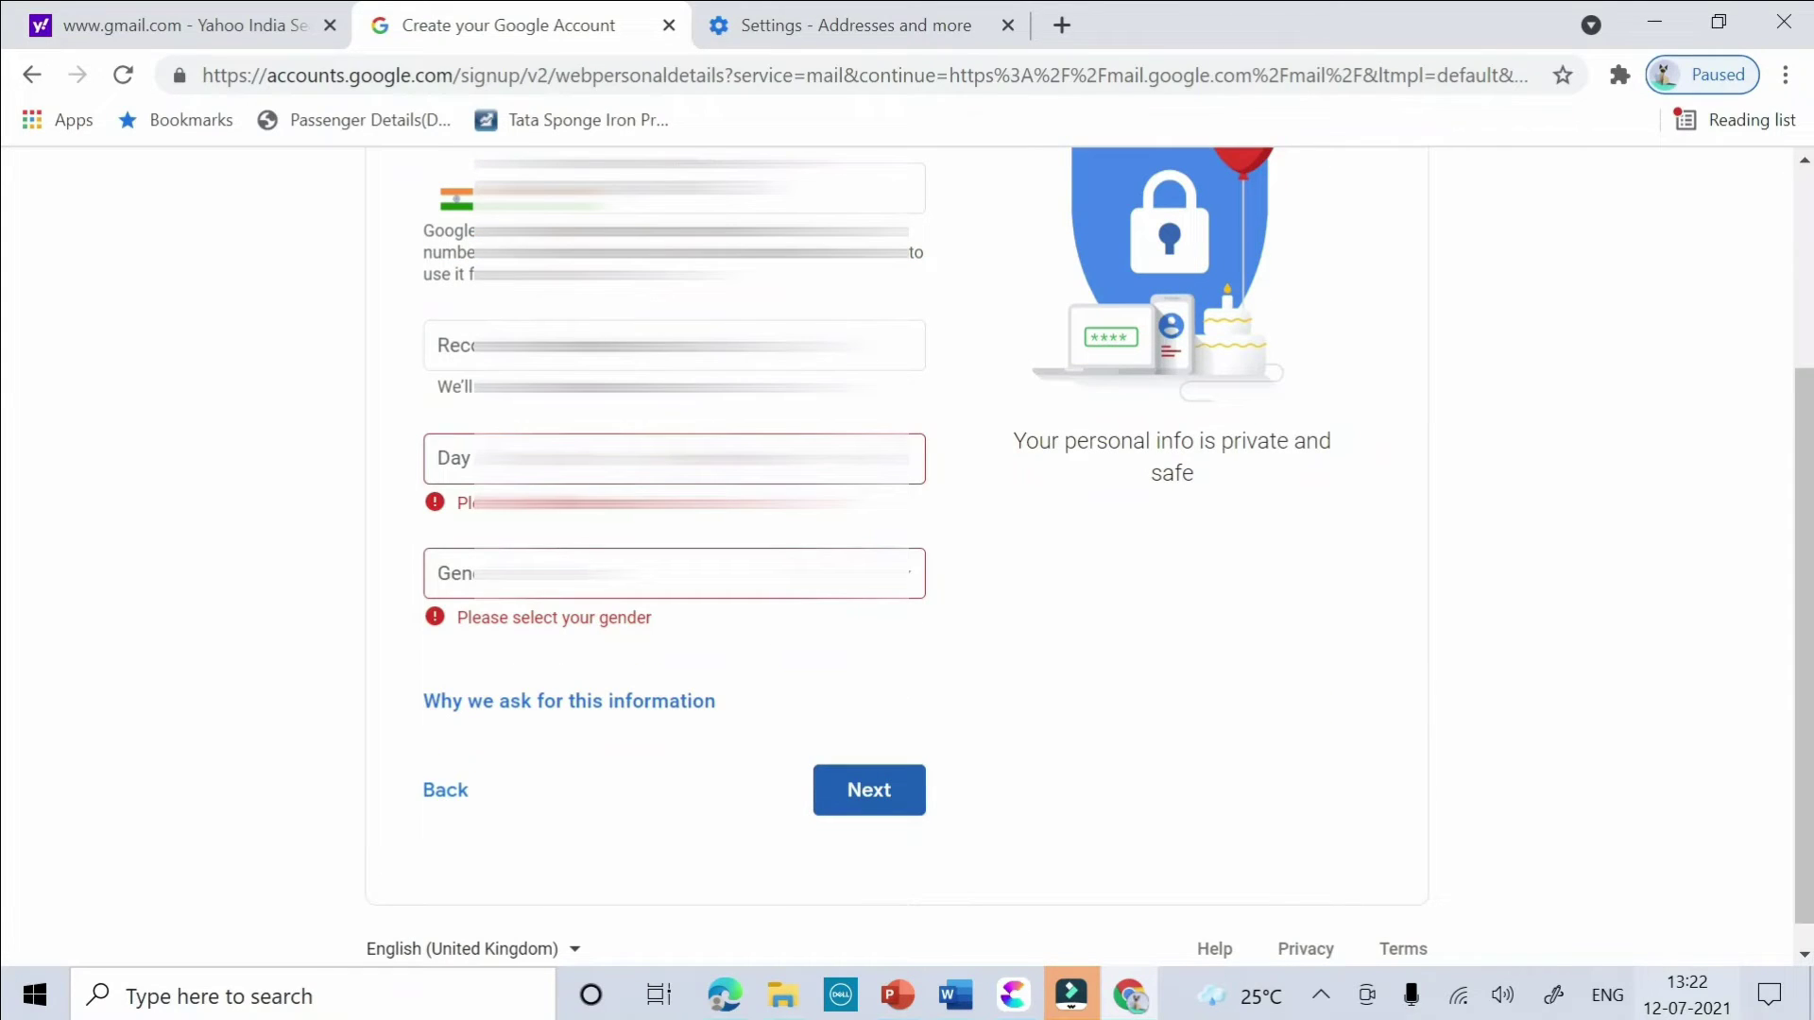
left_click(454, 459)
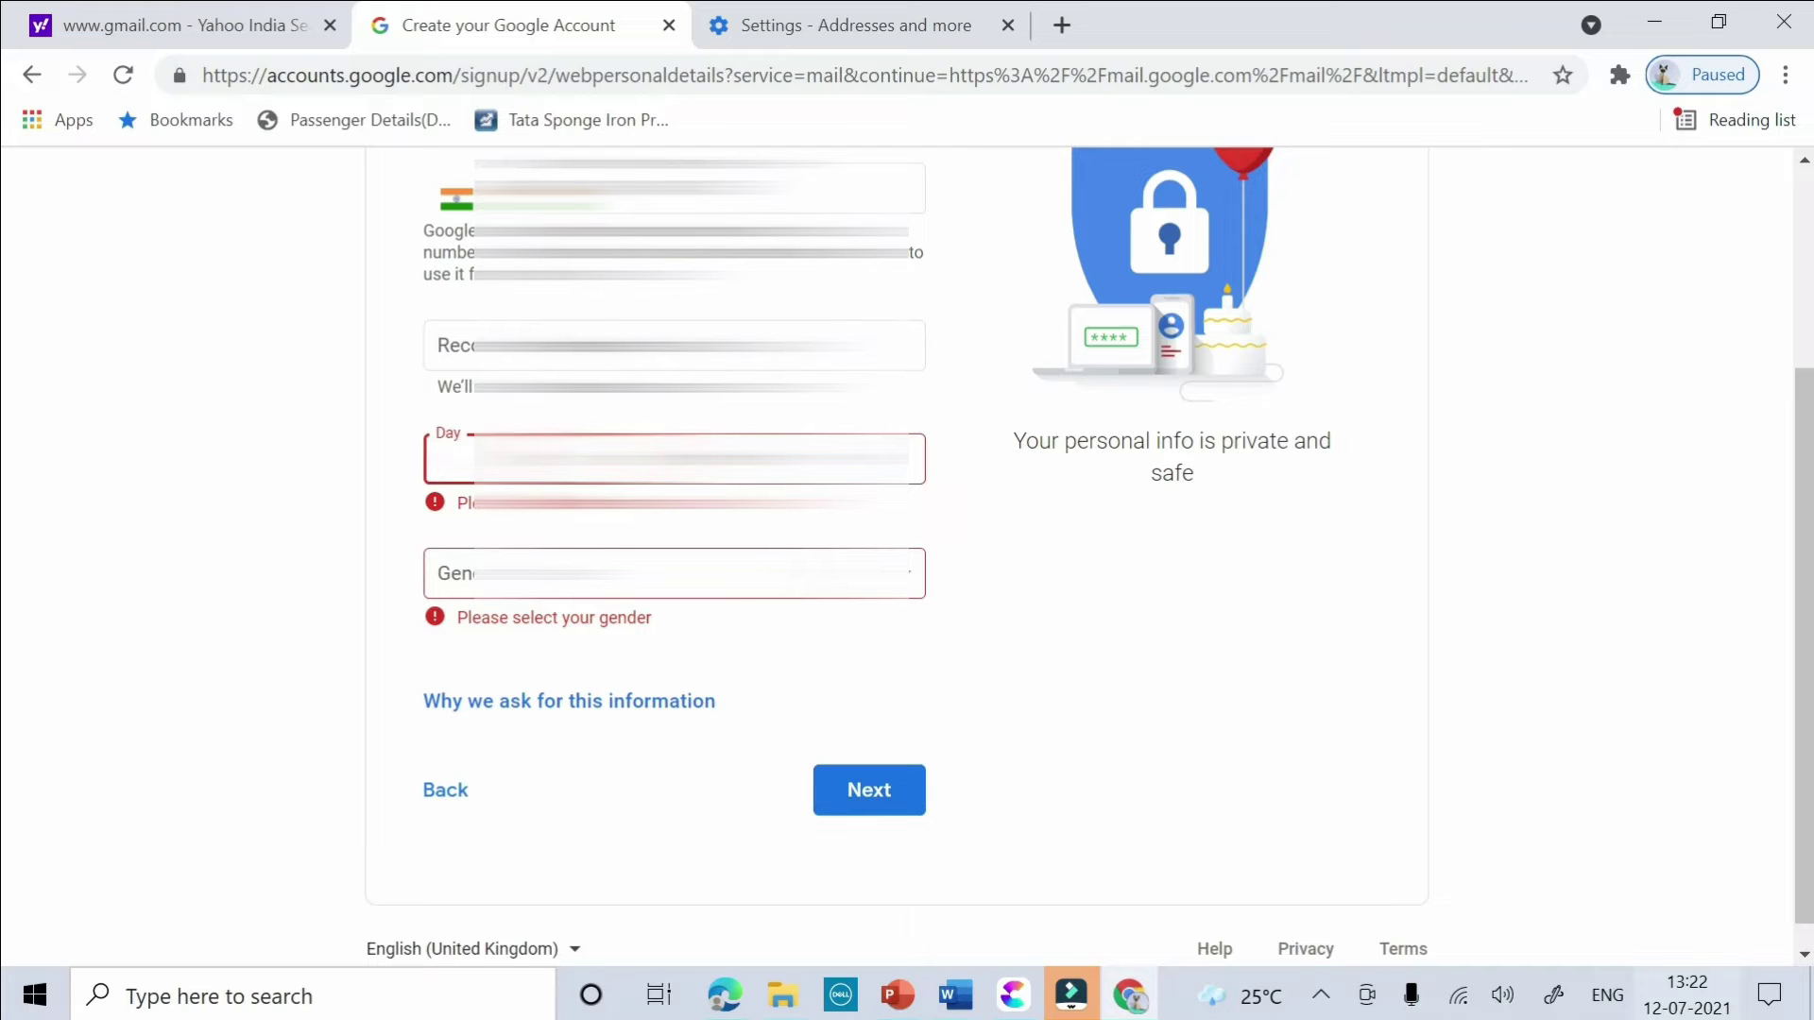
type("20")
key("Tab")
key("alt+Down")
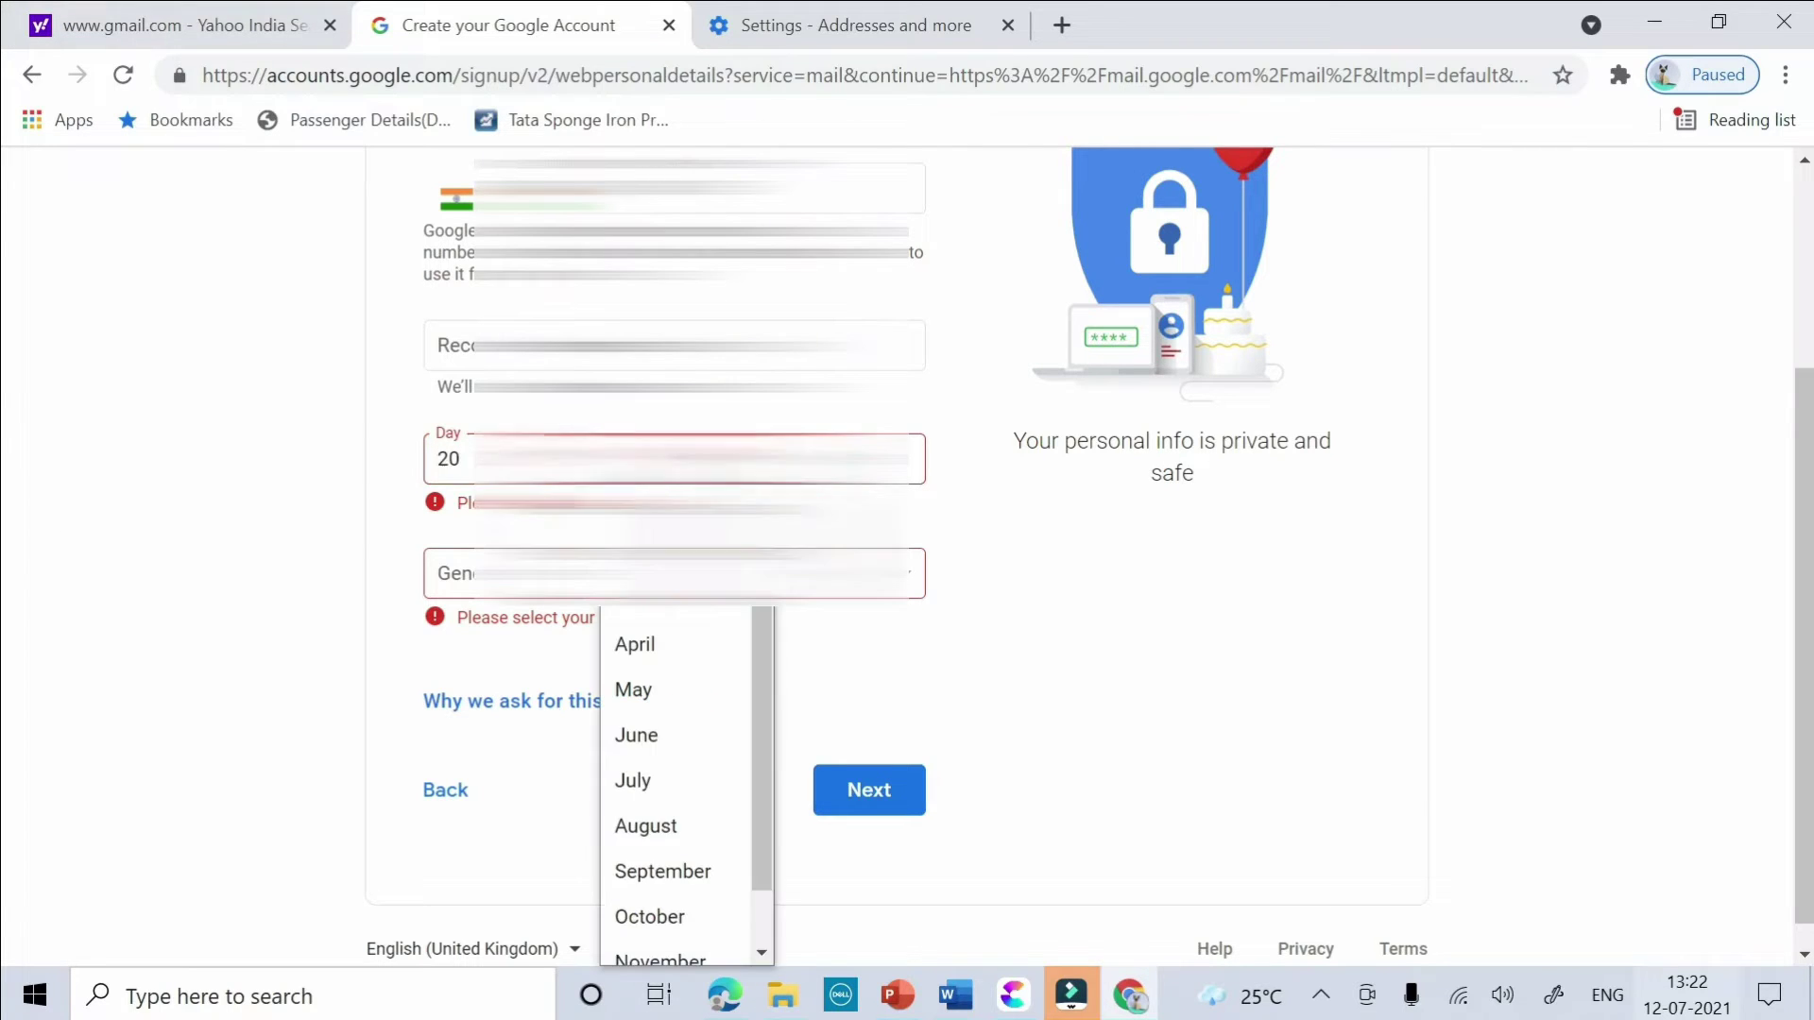
key("Return")
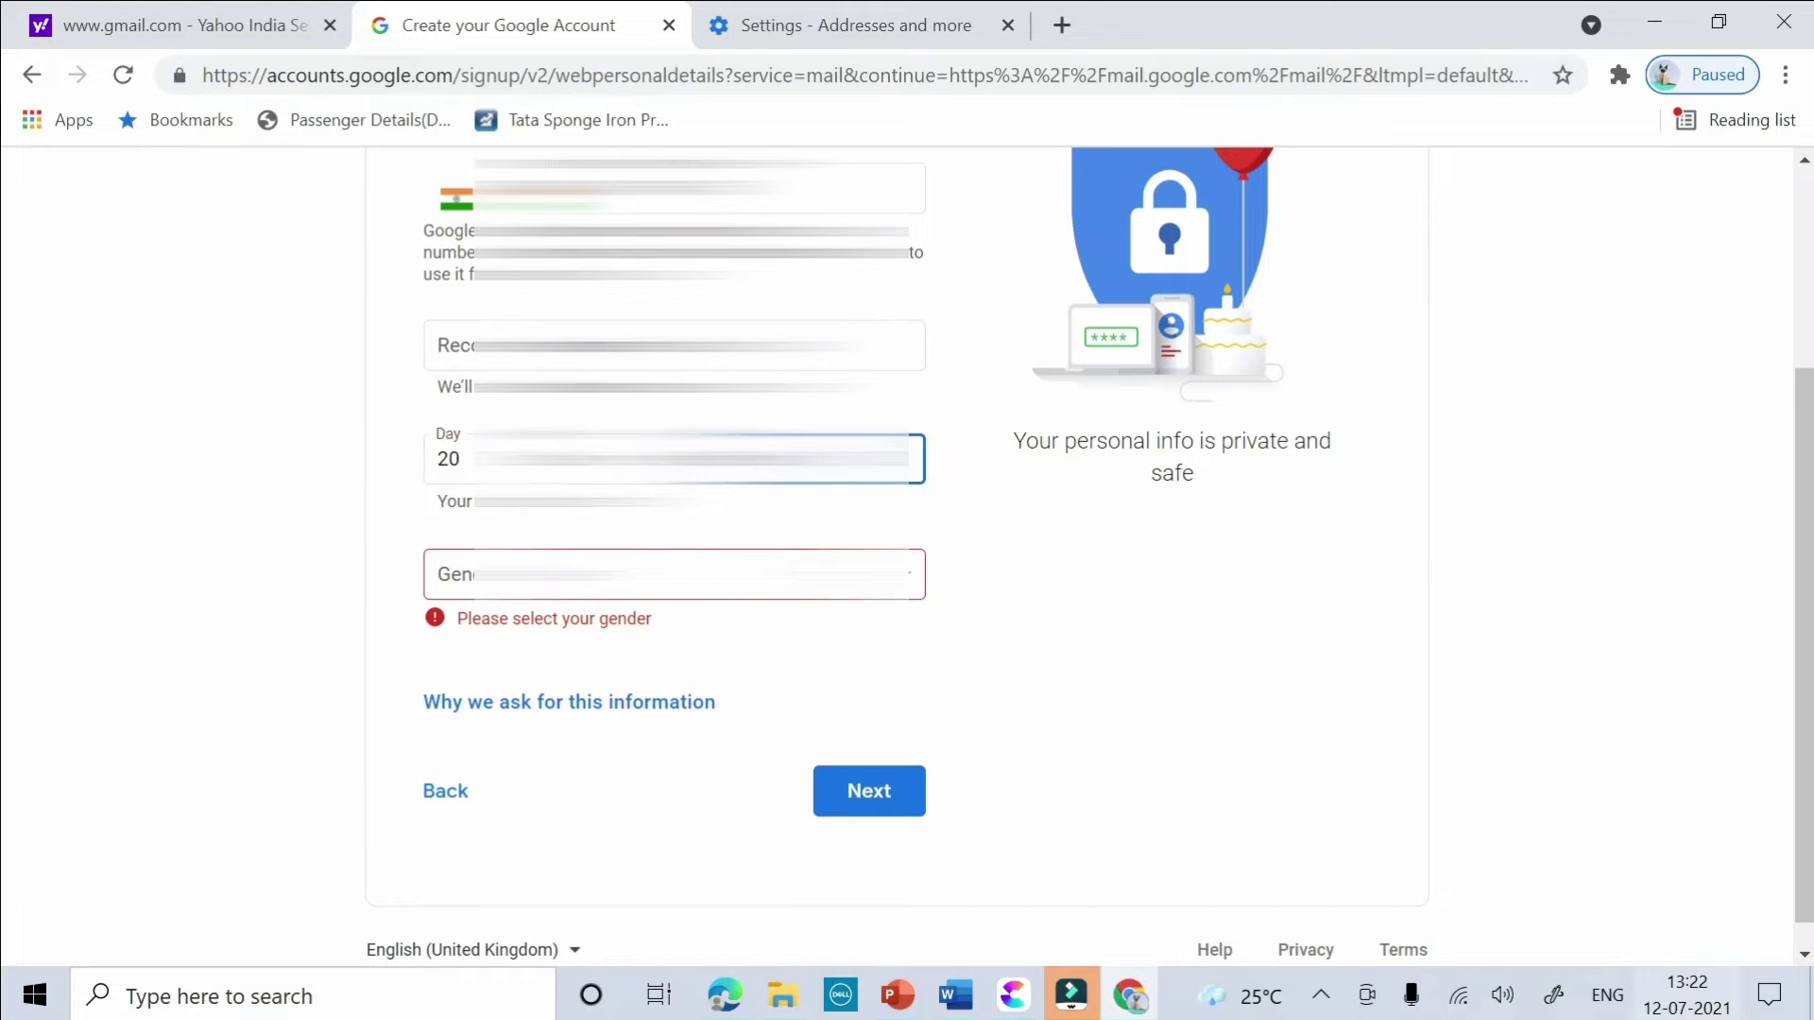
left_click(671, 578)
left_click(607, 676)
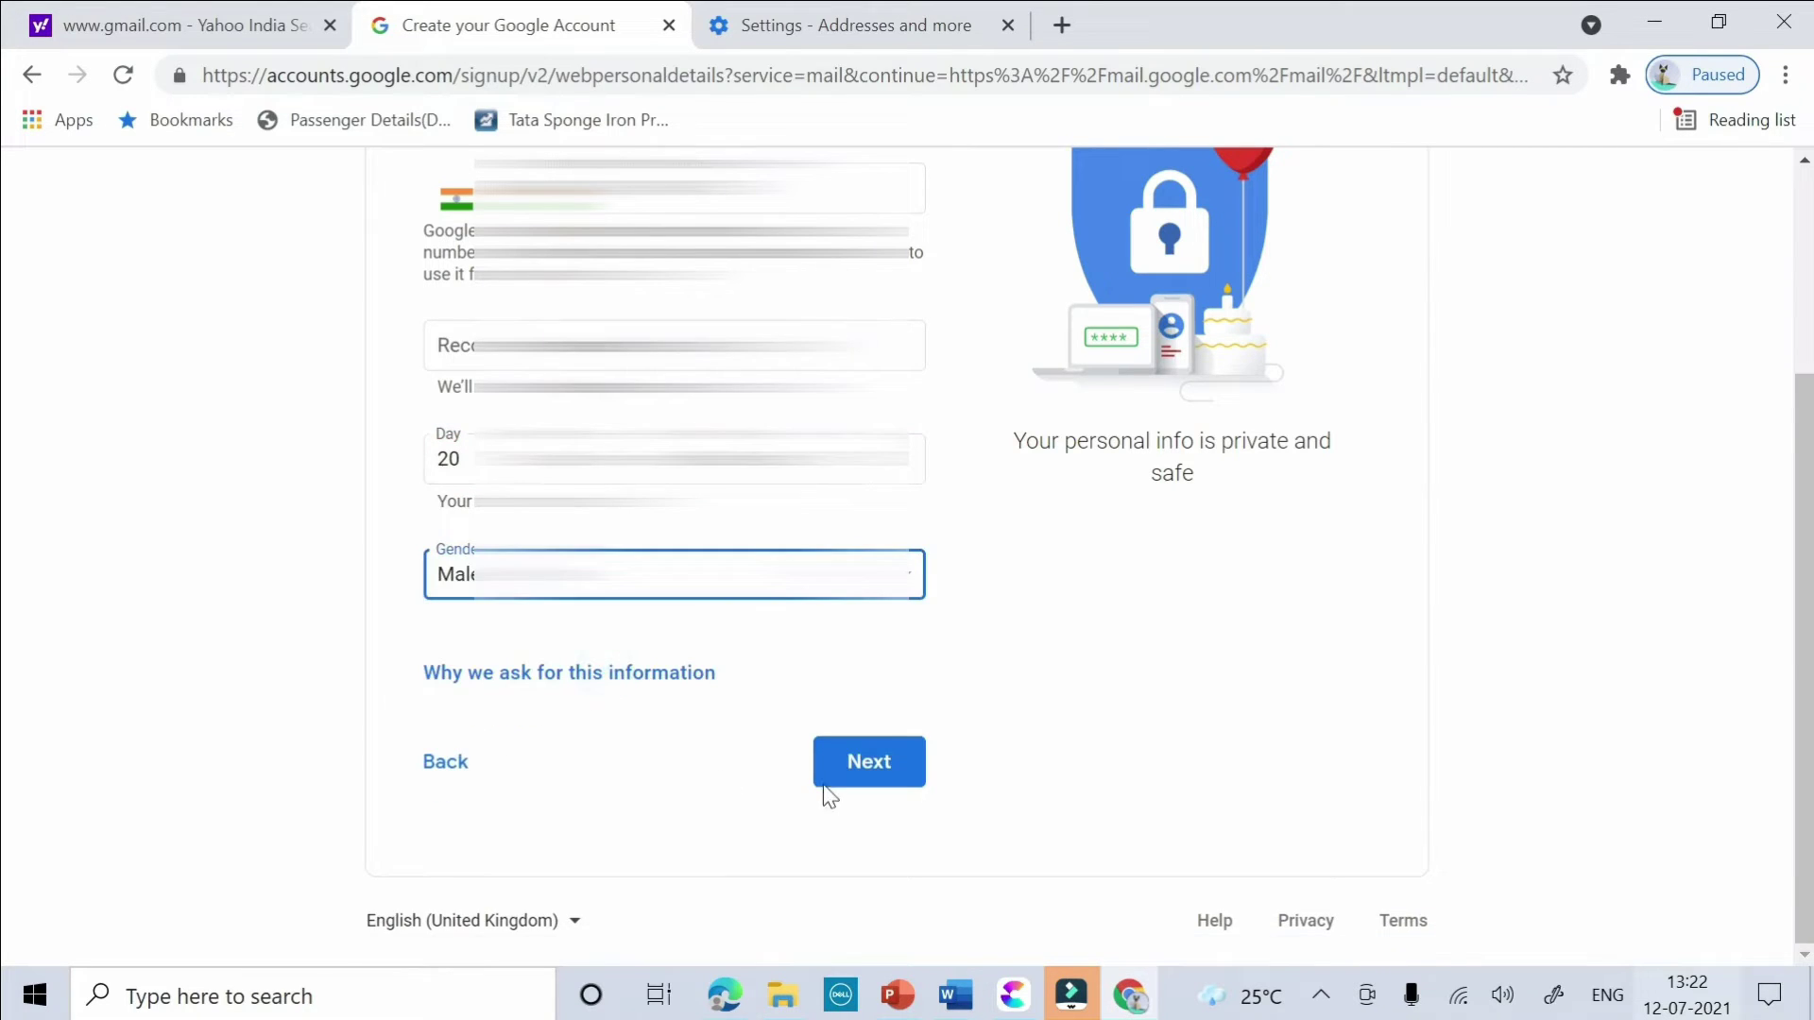
- Continue, accept phone-number use across Google services, and agree to the privacy terms
left_click(827, 780)
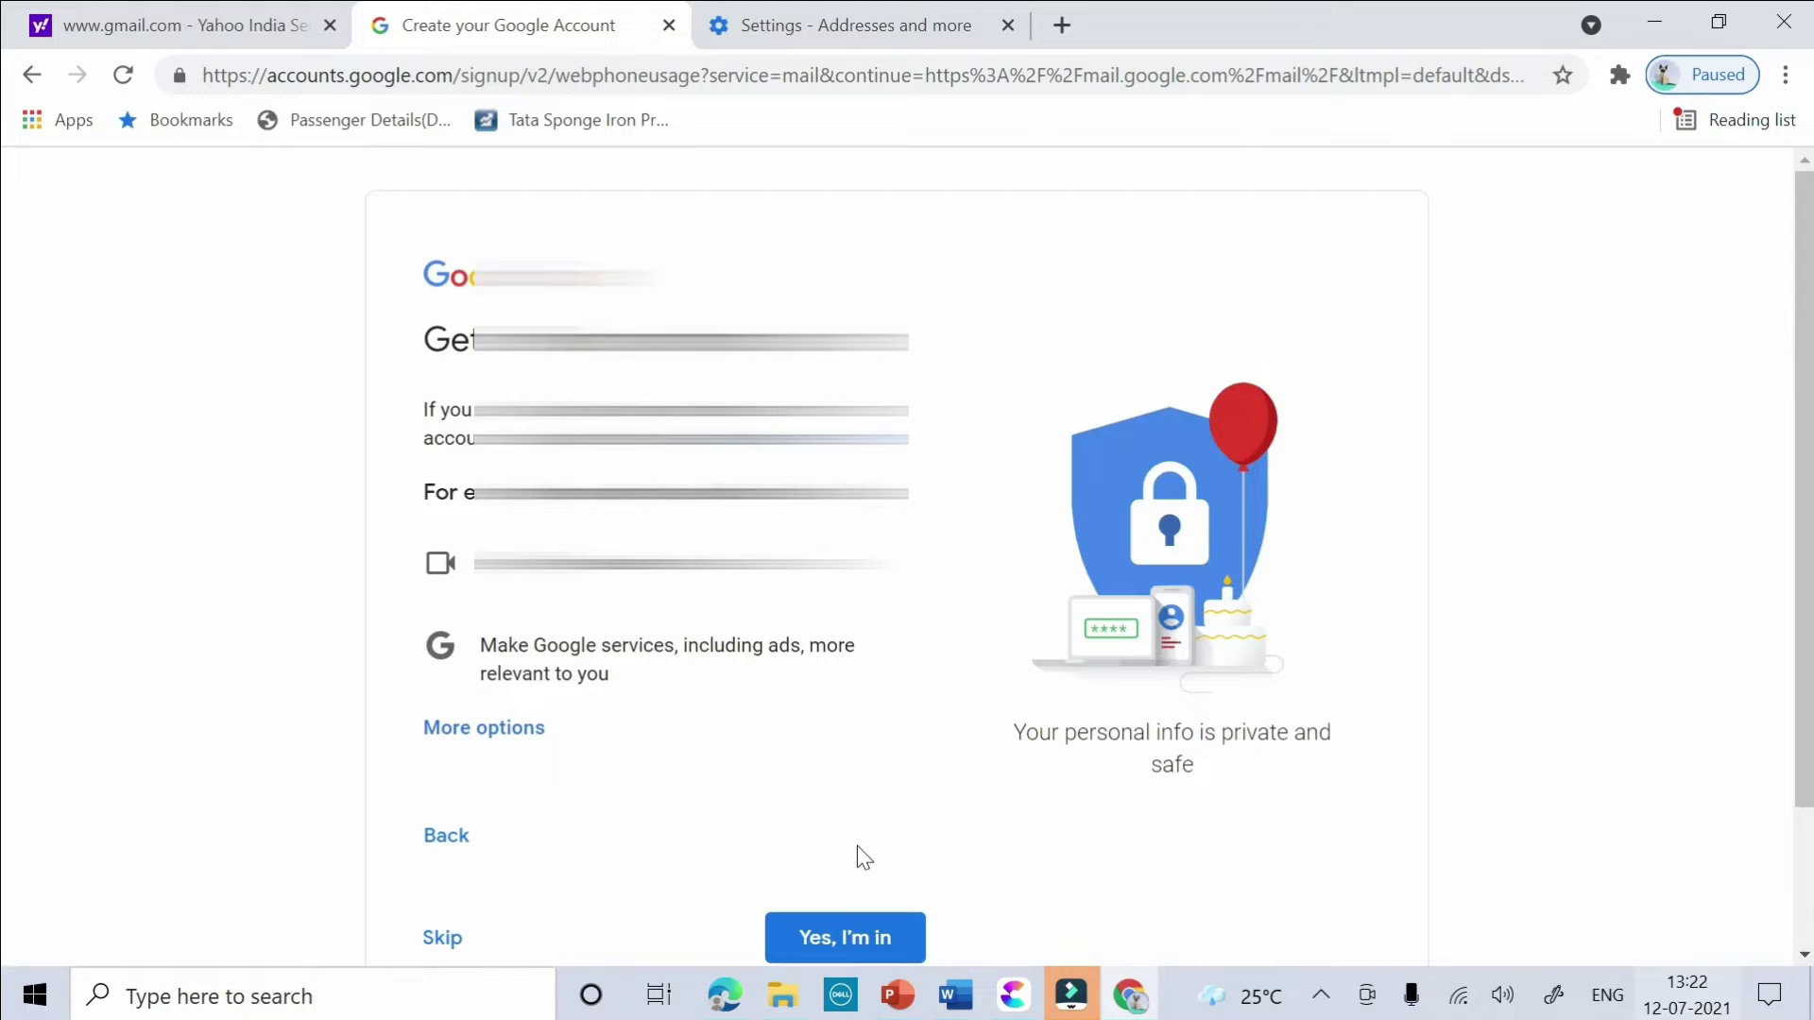
scroll(845, 826, "down", 2)
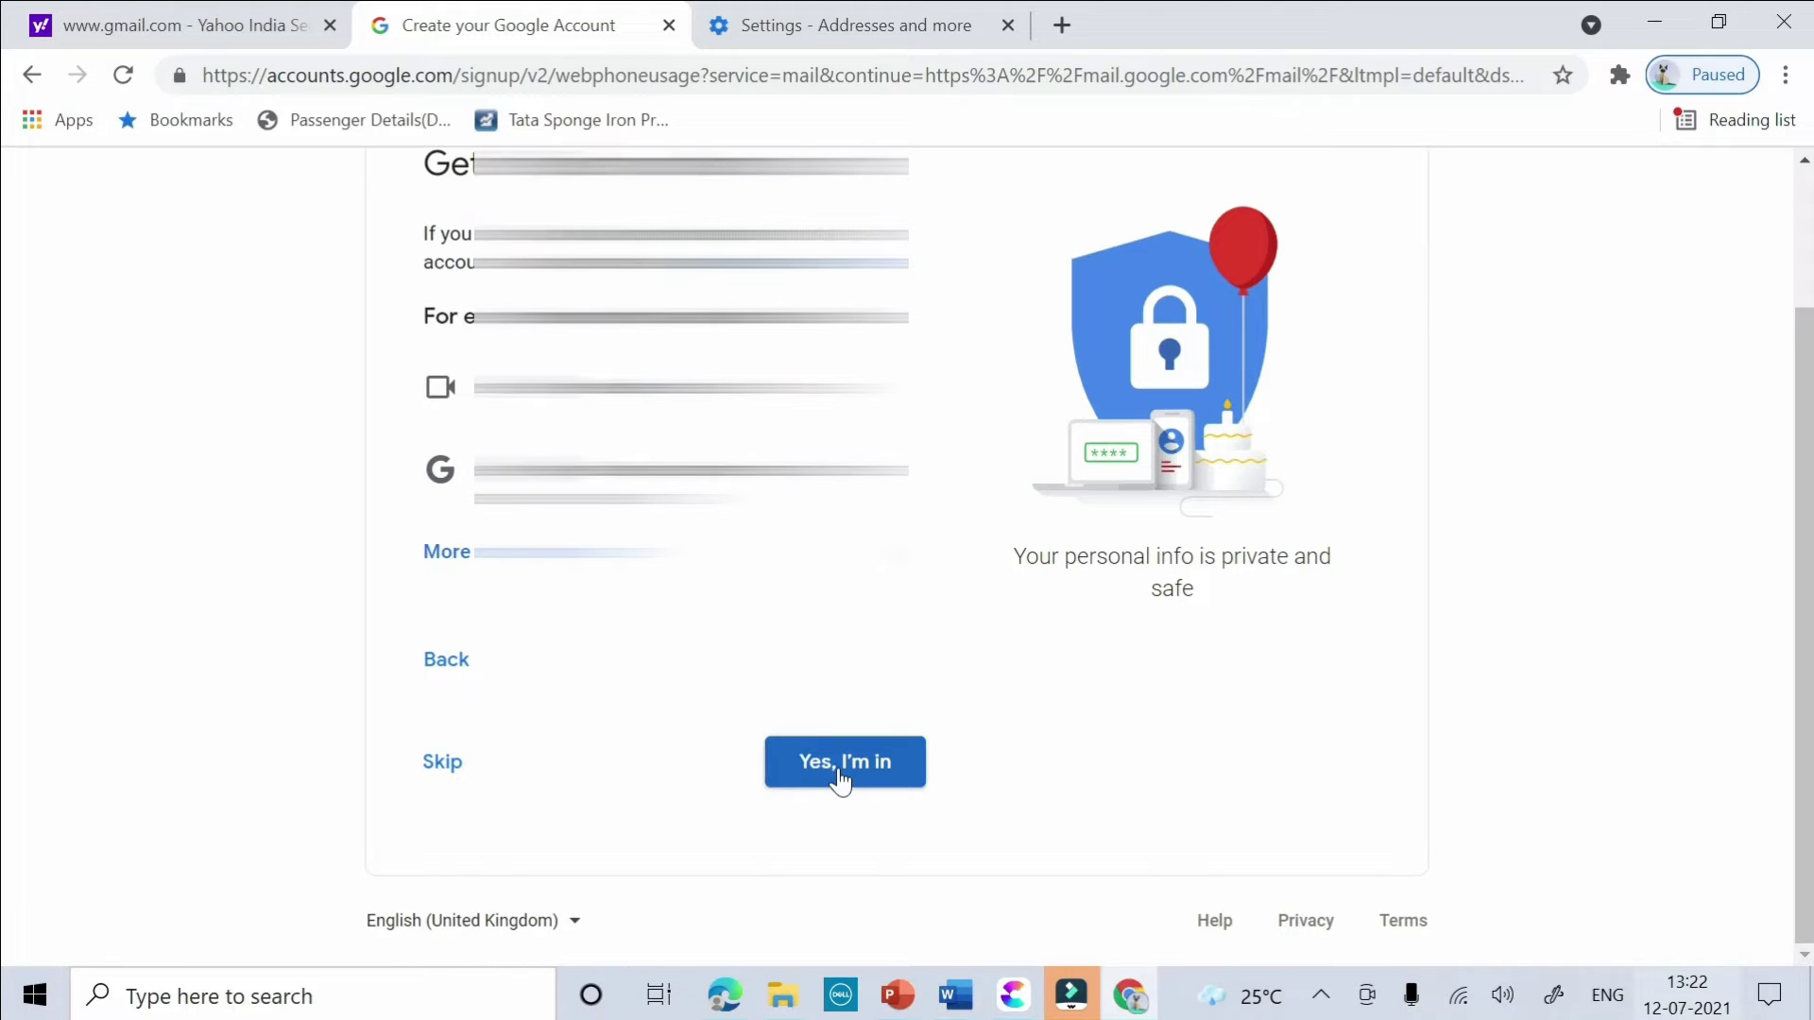
left_click(840, 777)
scroll(837, 768, "down", 6)
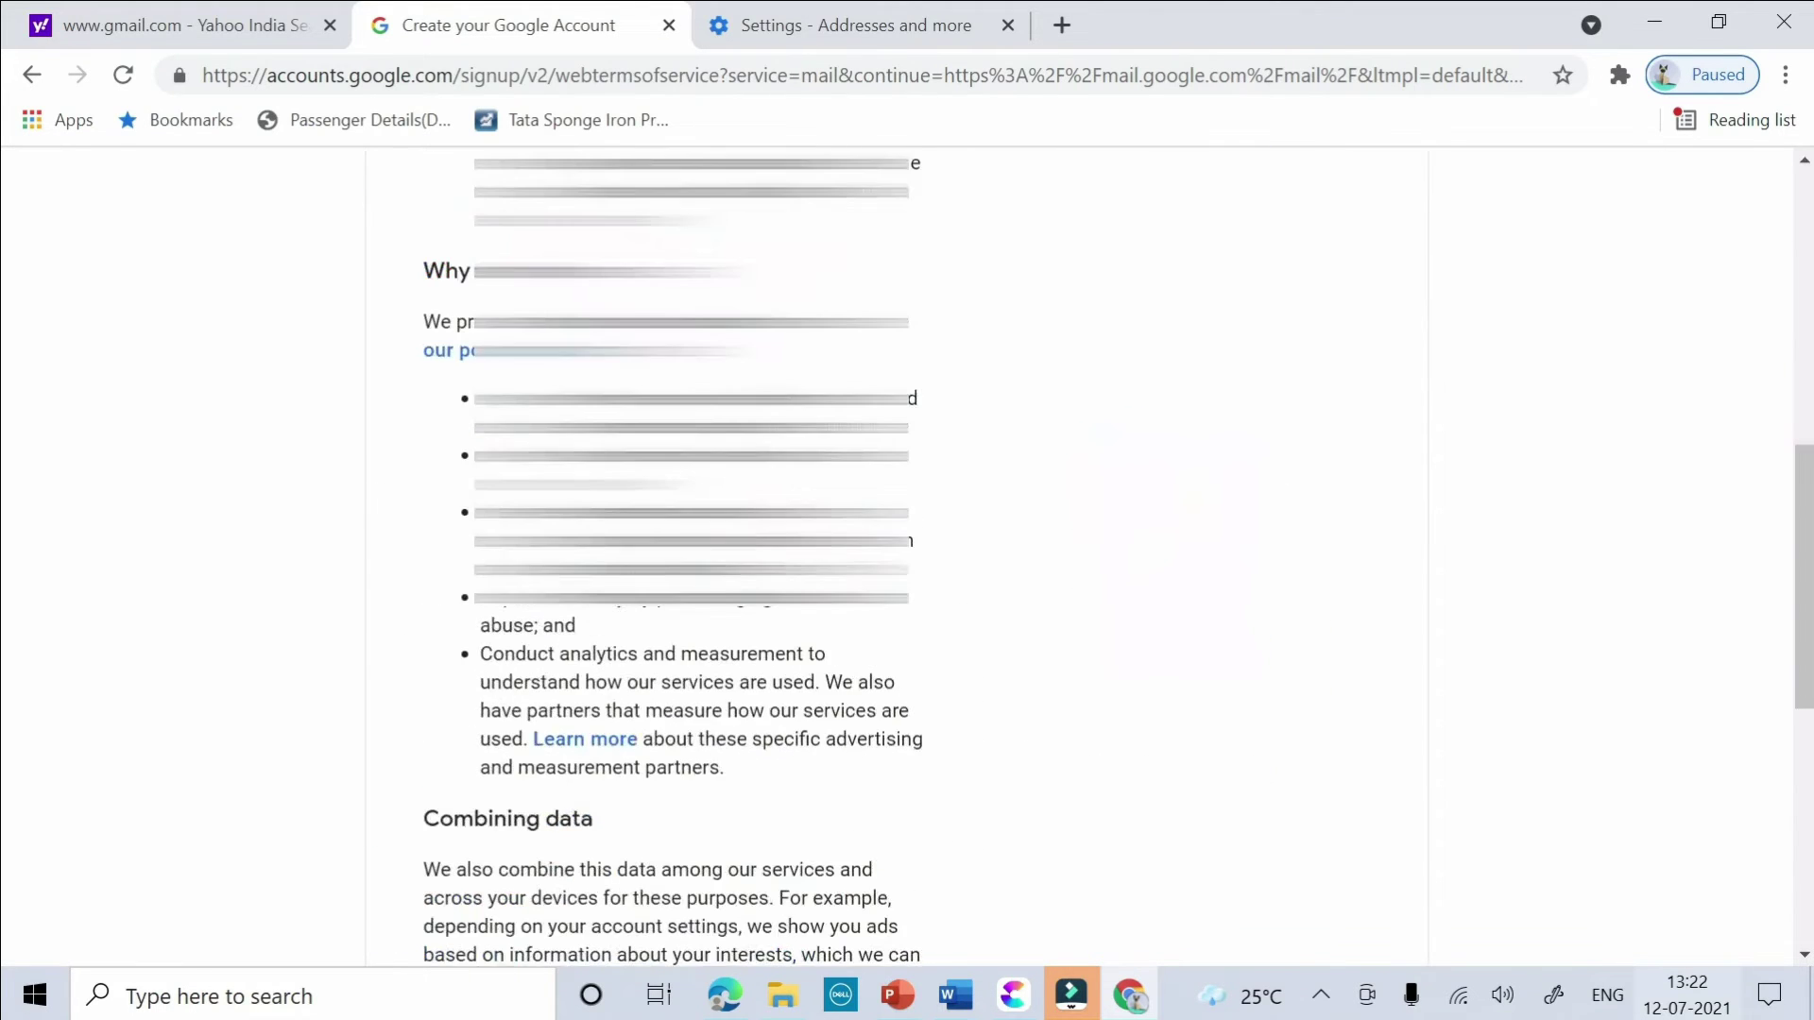
scroll(733, 831, "down", 7)
left_click(855, 780)
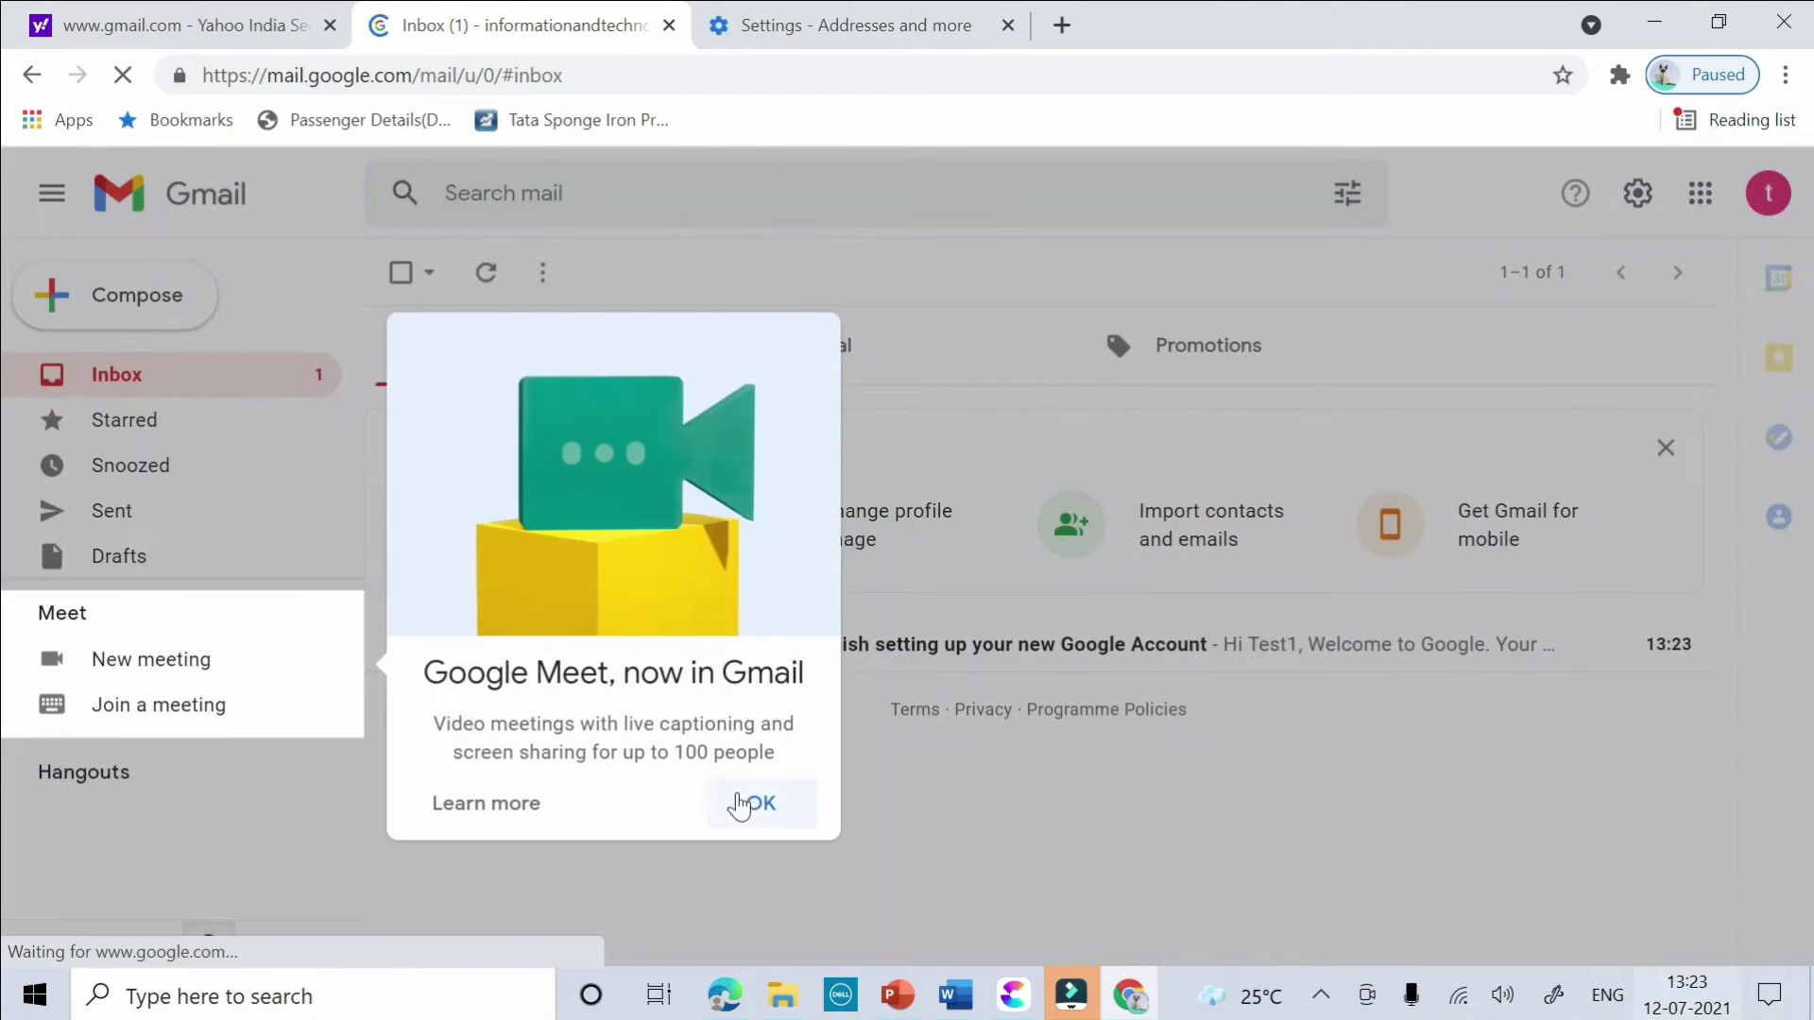
- Dismiss the Google Meet notice and show the test1 test1 account menu on YouTube
left_click(735, 806)
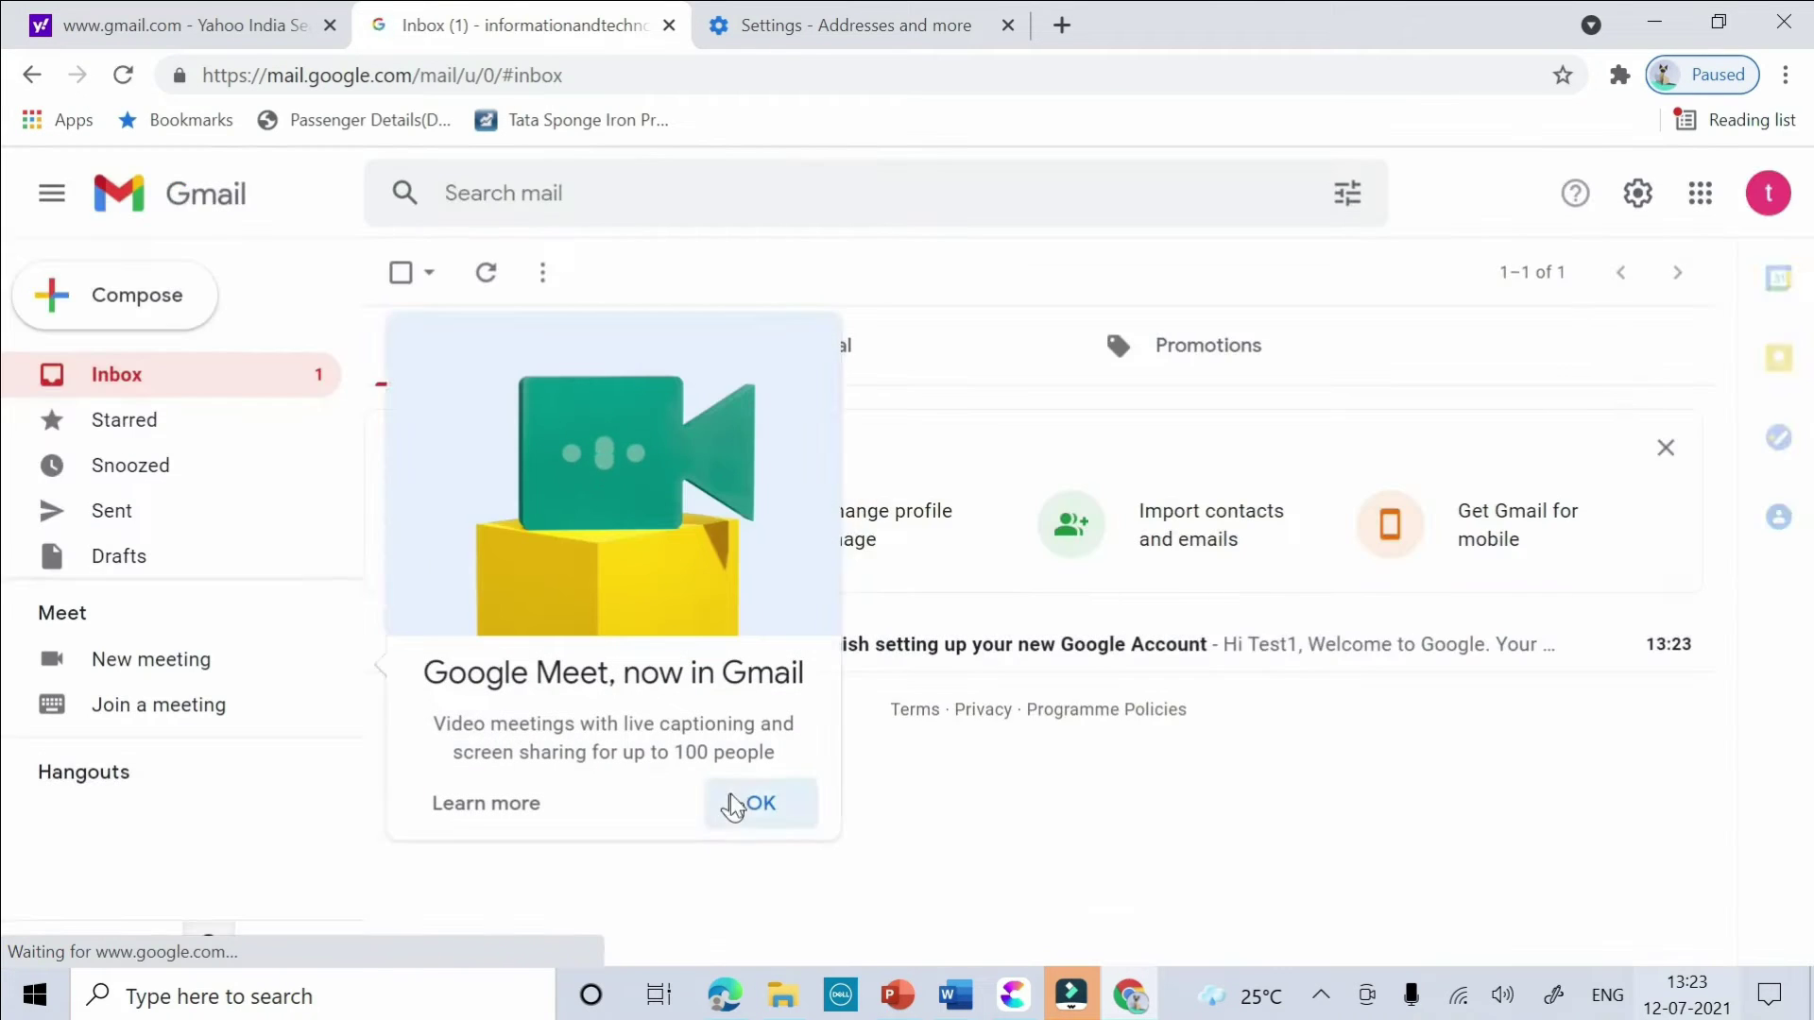
left_click(1766, 196)
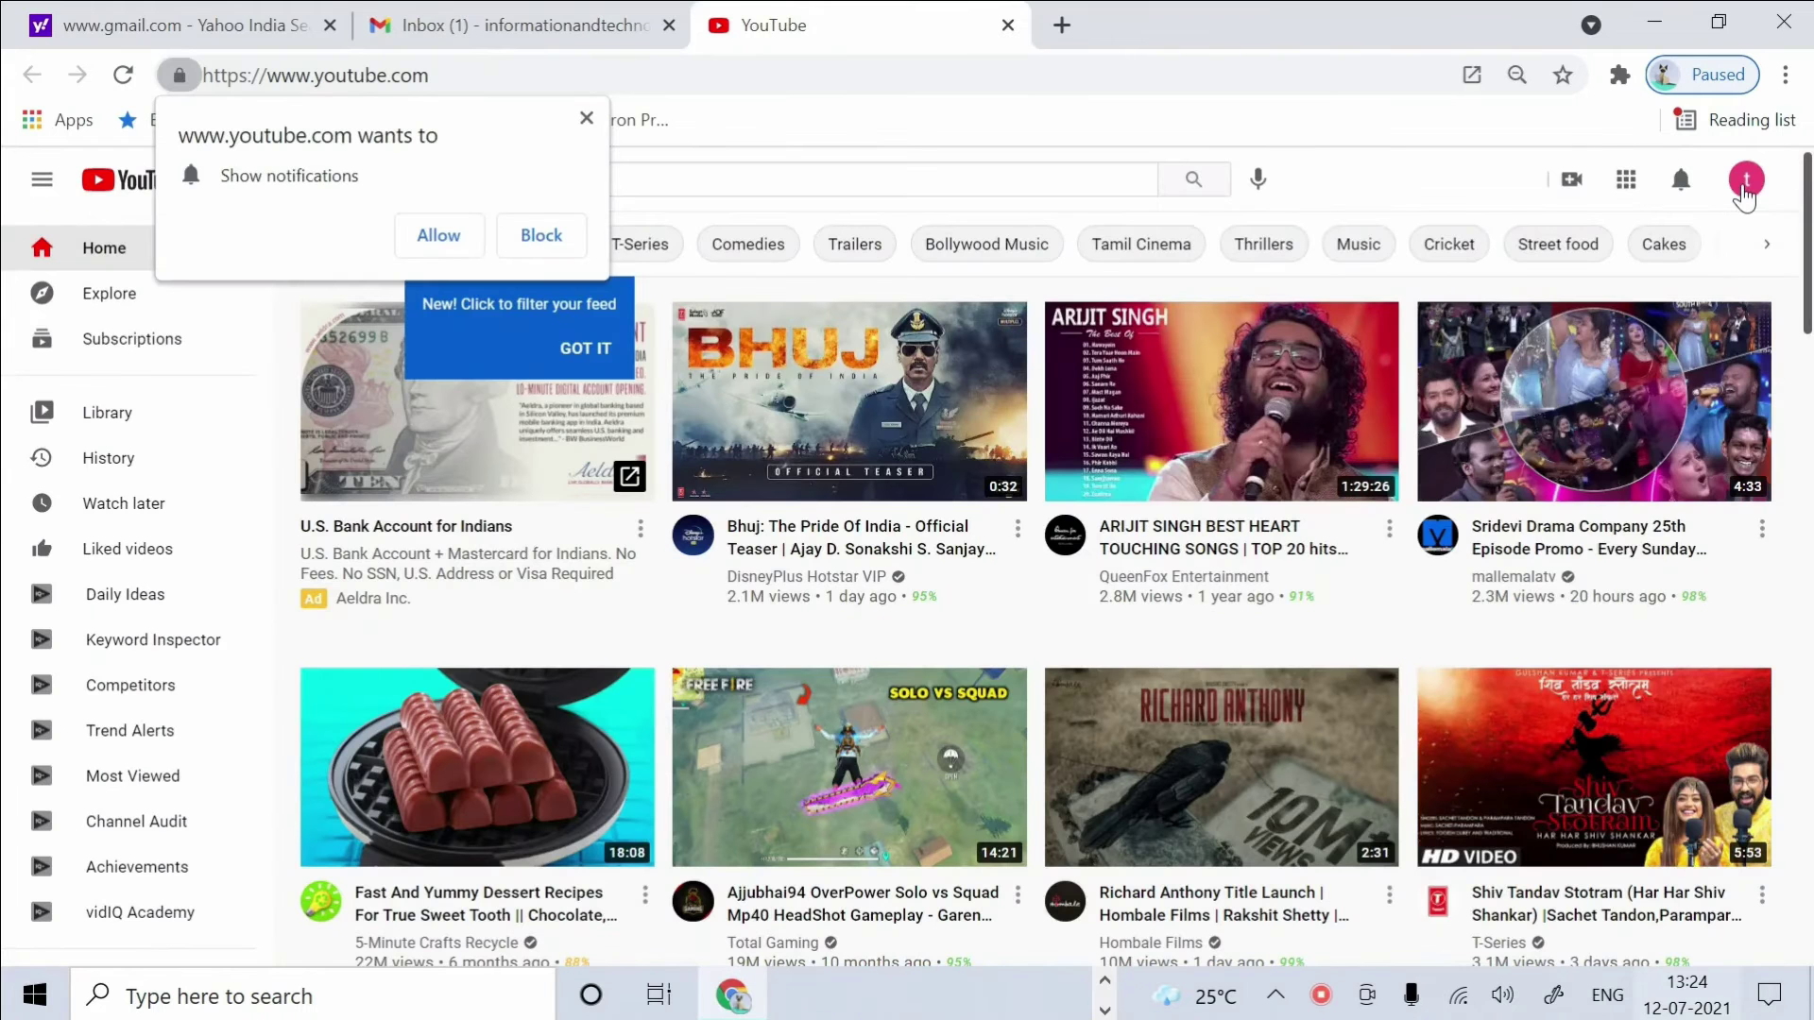
left_click(1745, 180)
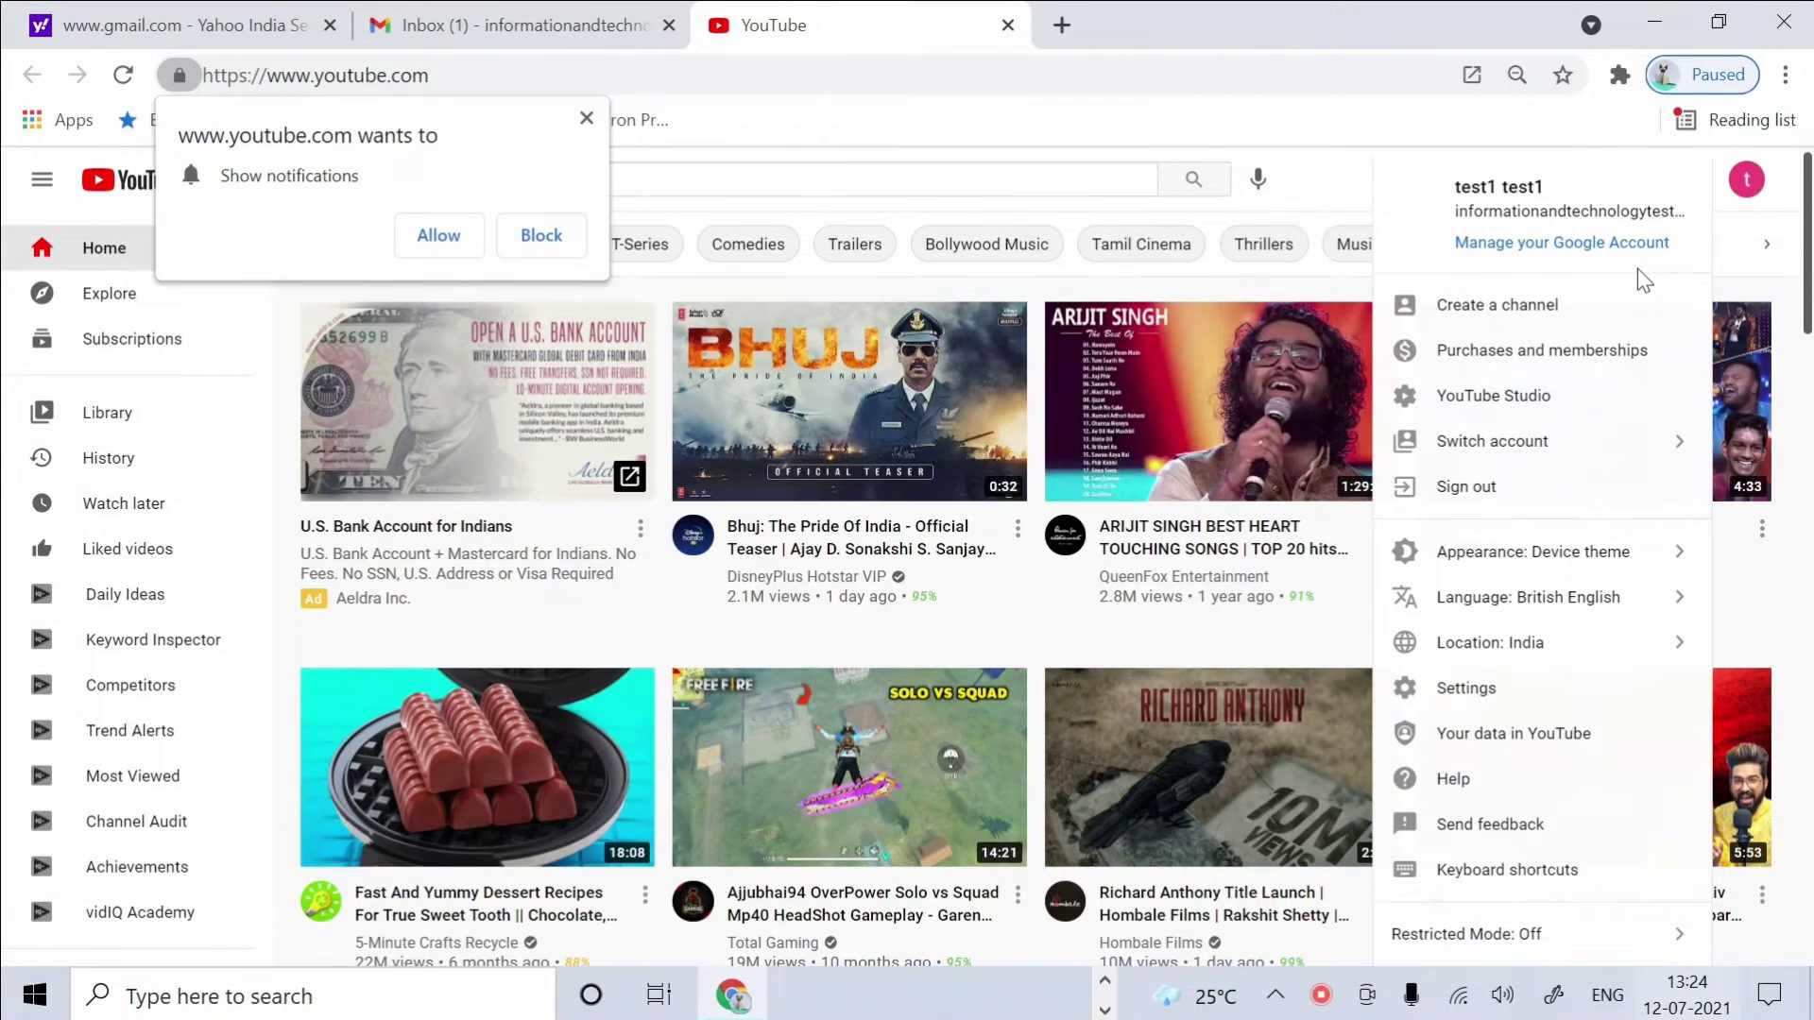
- Create the test1 test1 channel, browse its Videos to About tabs, then choose Customise channel
left_click(1506, 316)
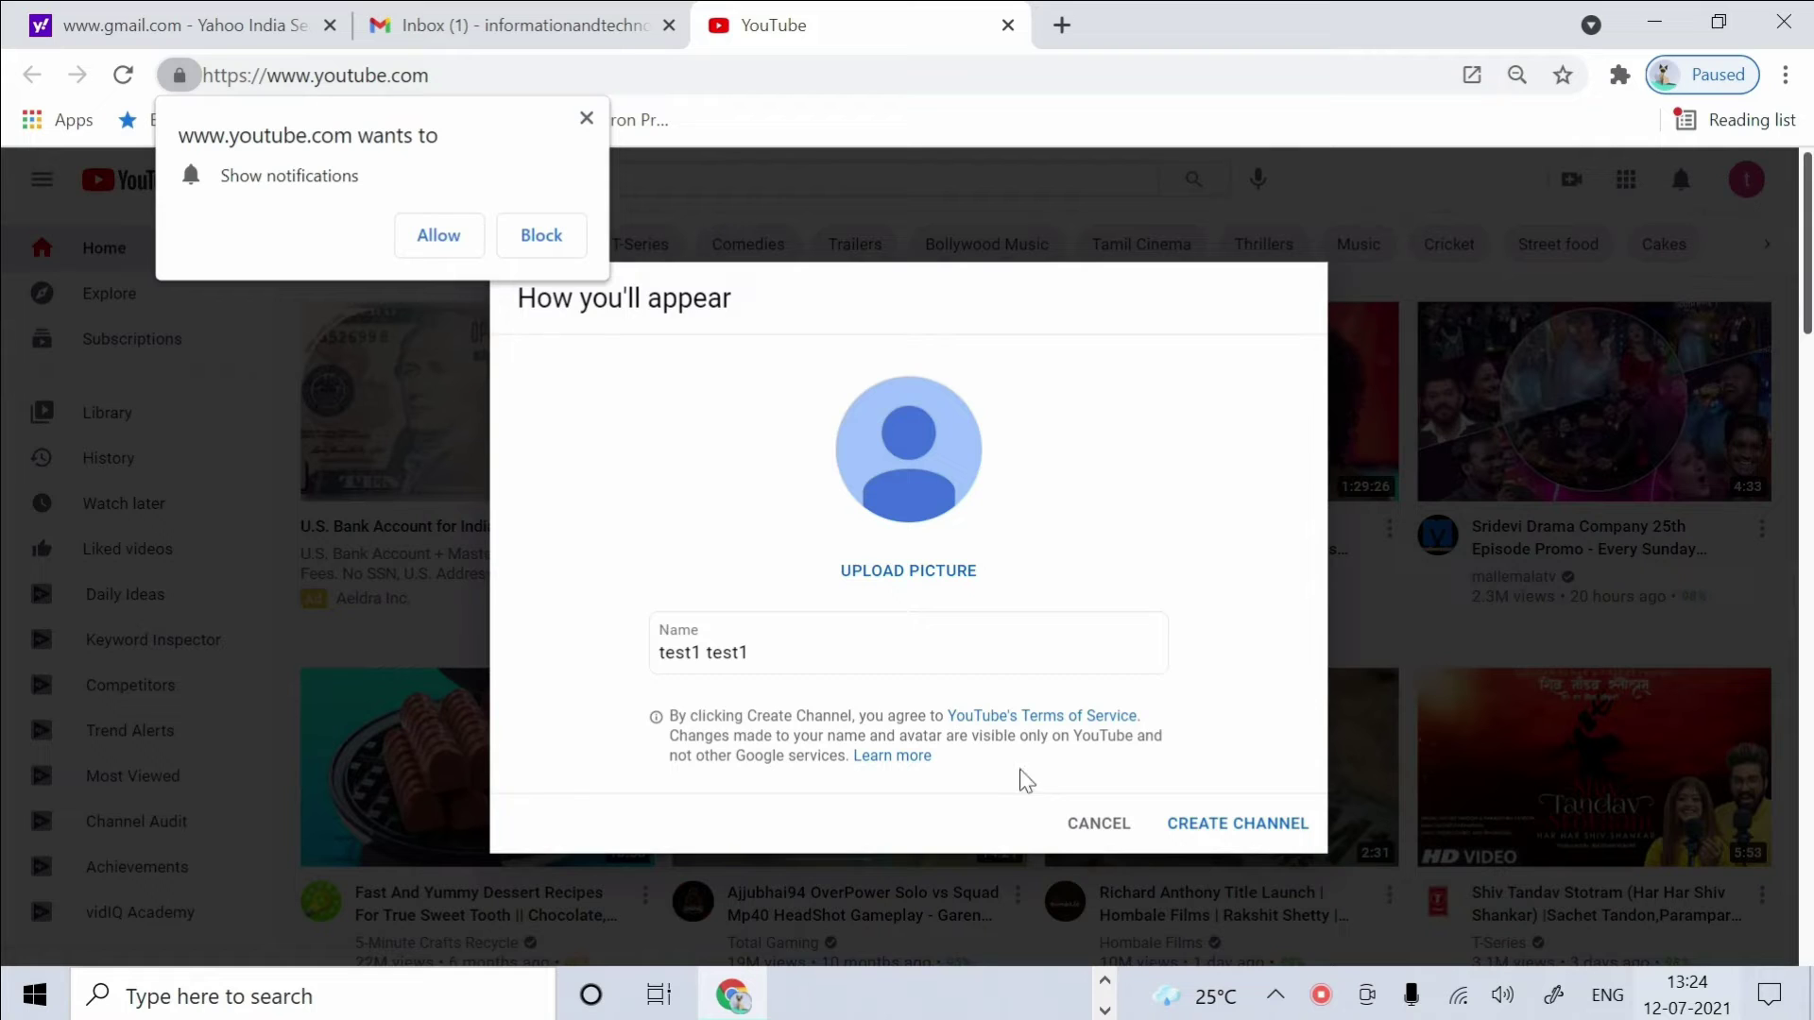
left_click(1218, 824)
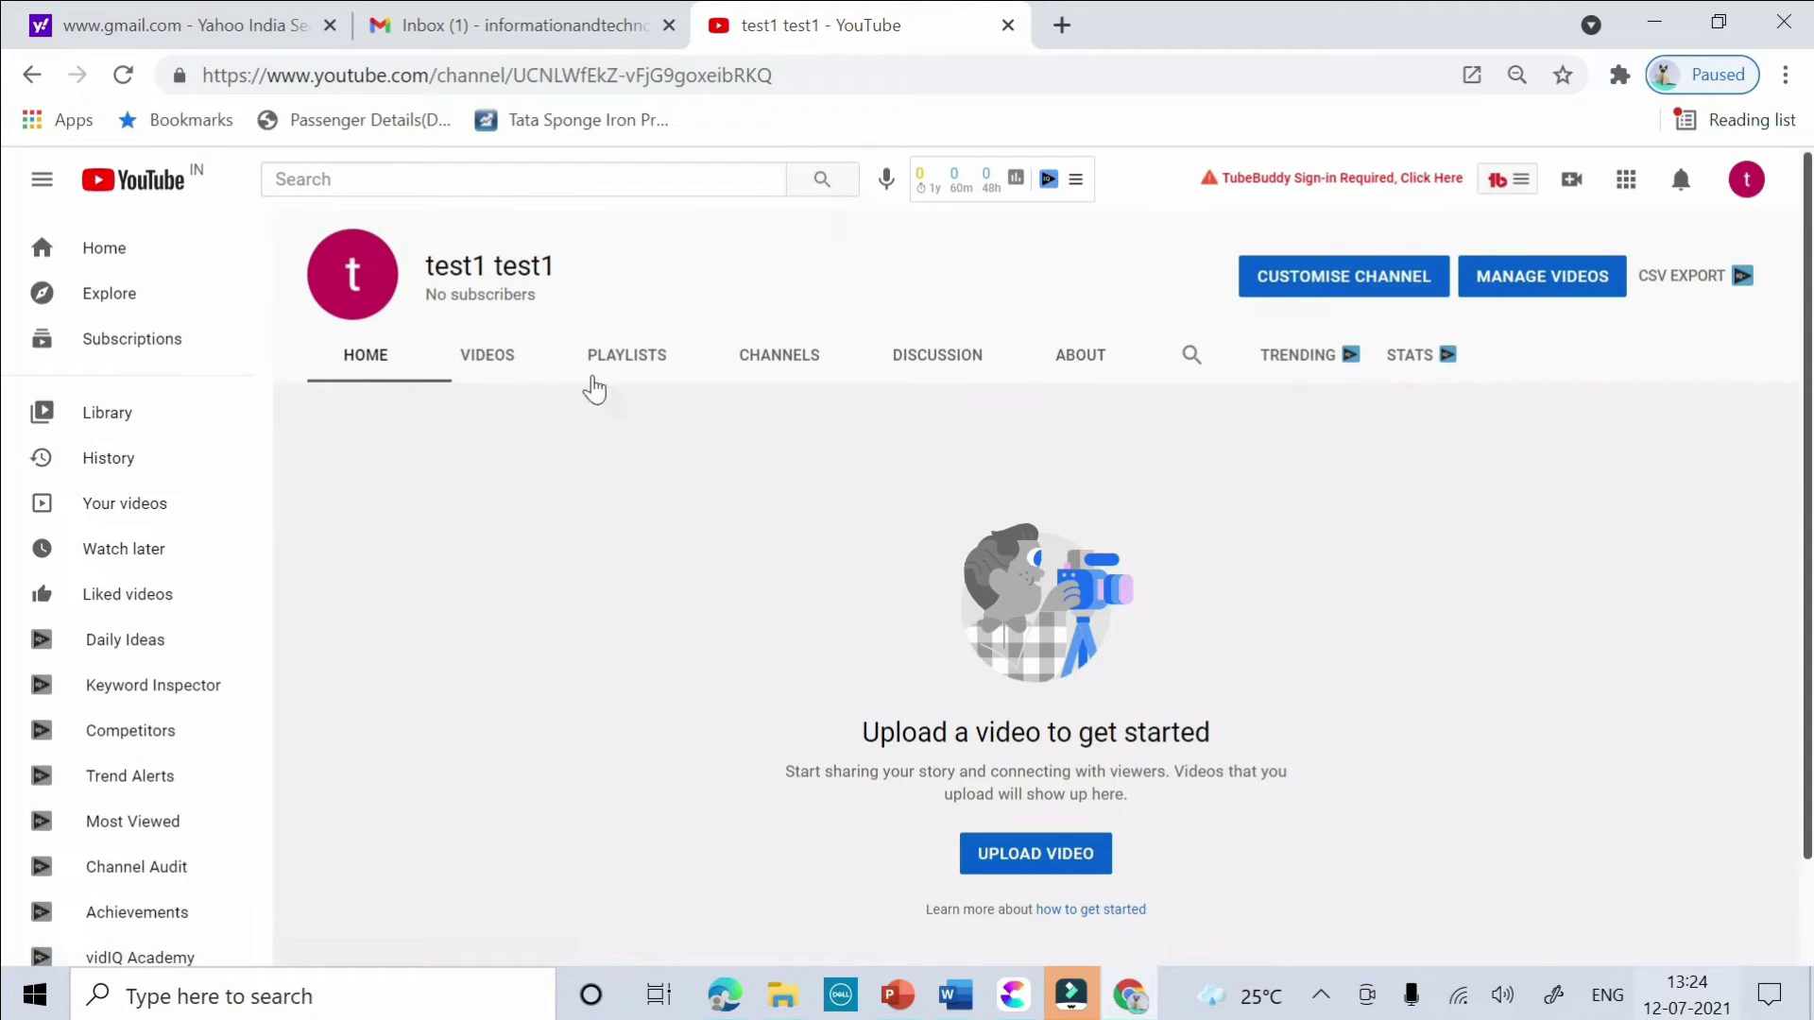
left_click(503, 370)
left_click(601, 363)
left_click(761, 363)
left_click(949, 366)
left_click(1076, 366)
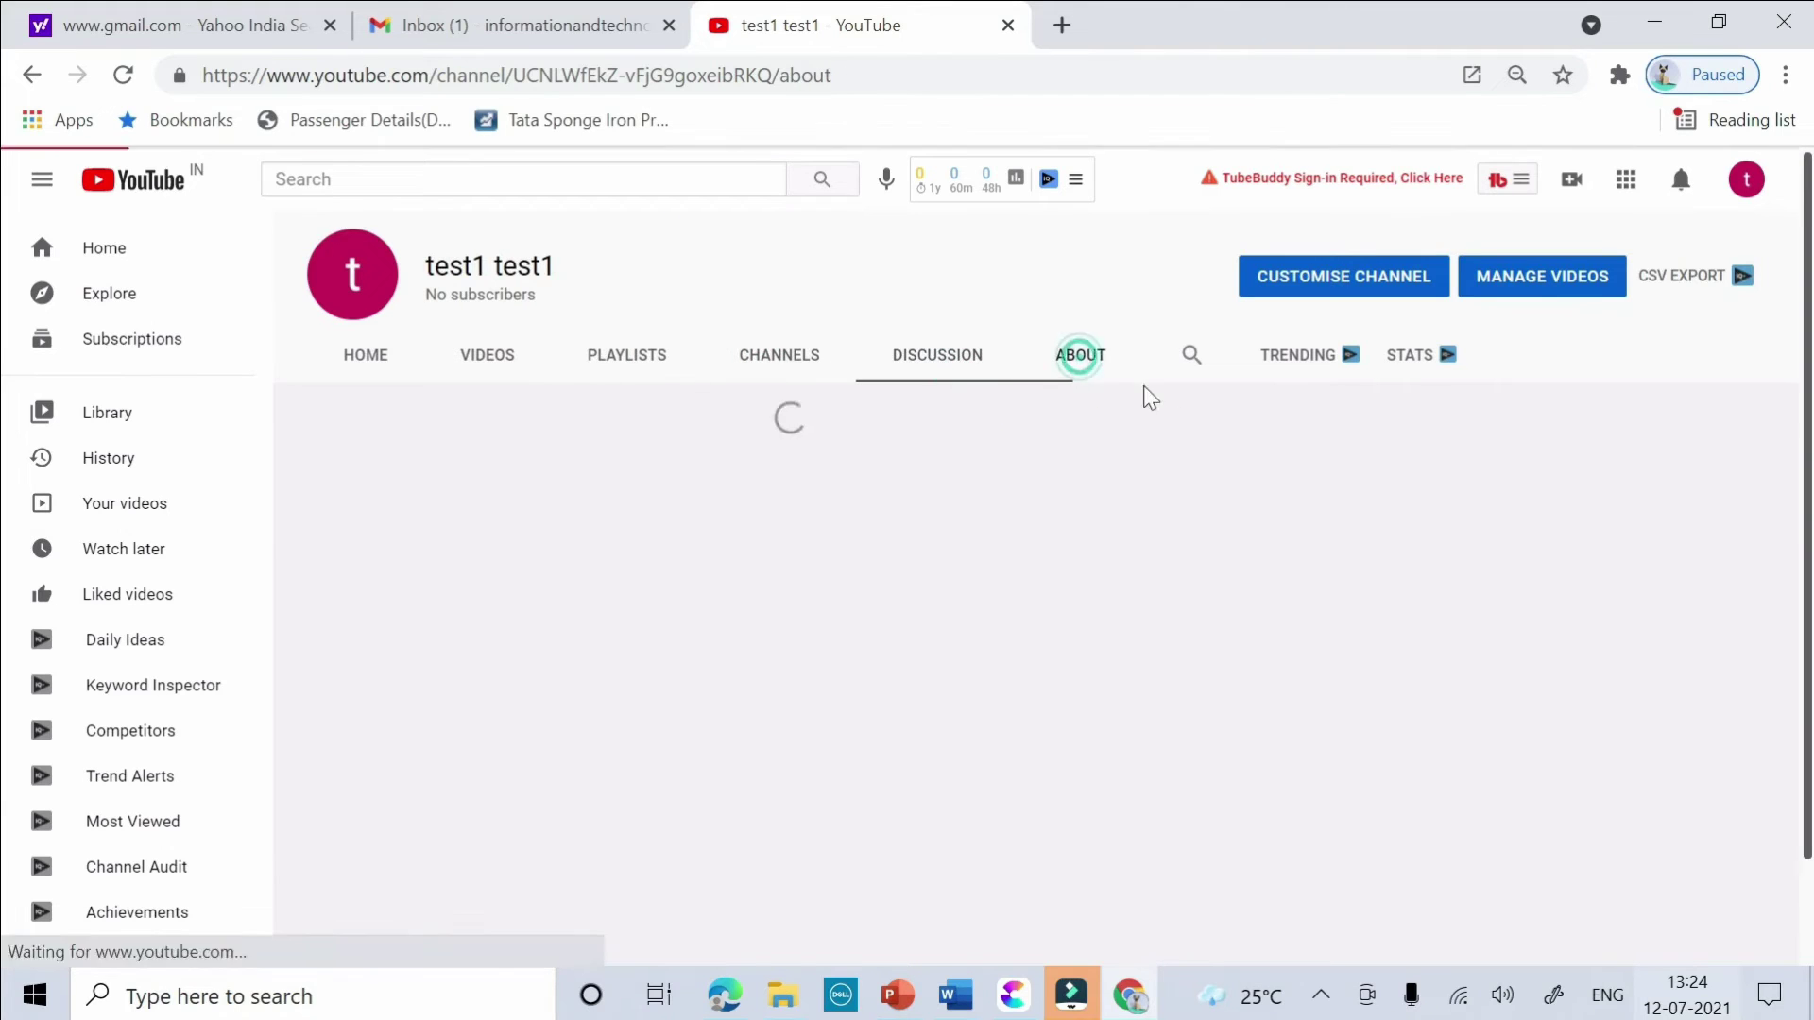
left_click(1358, 295)
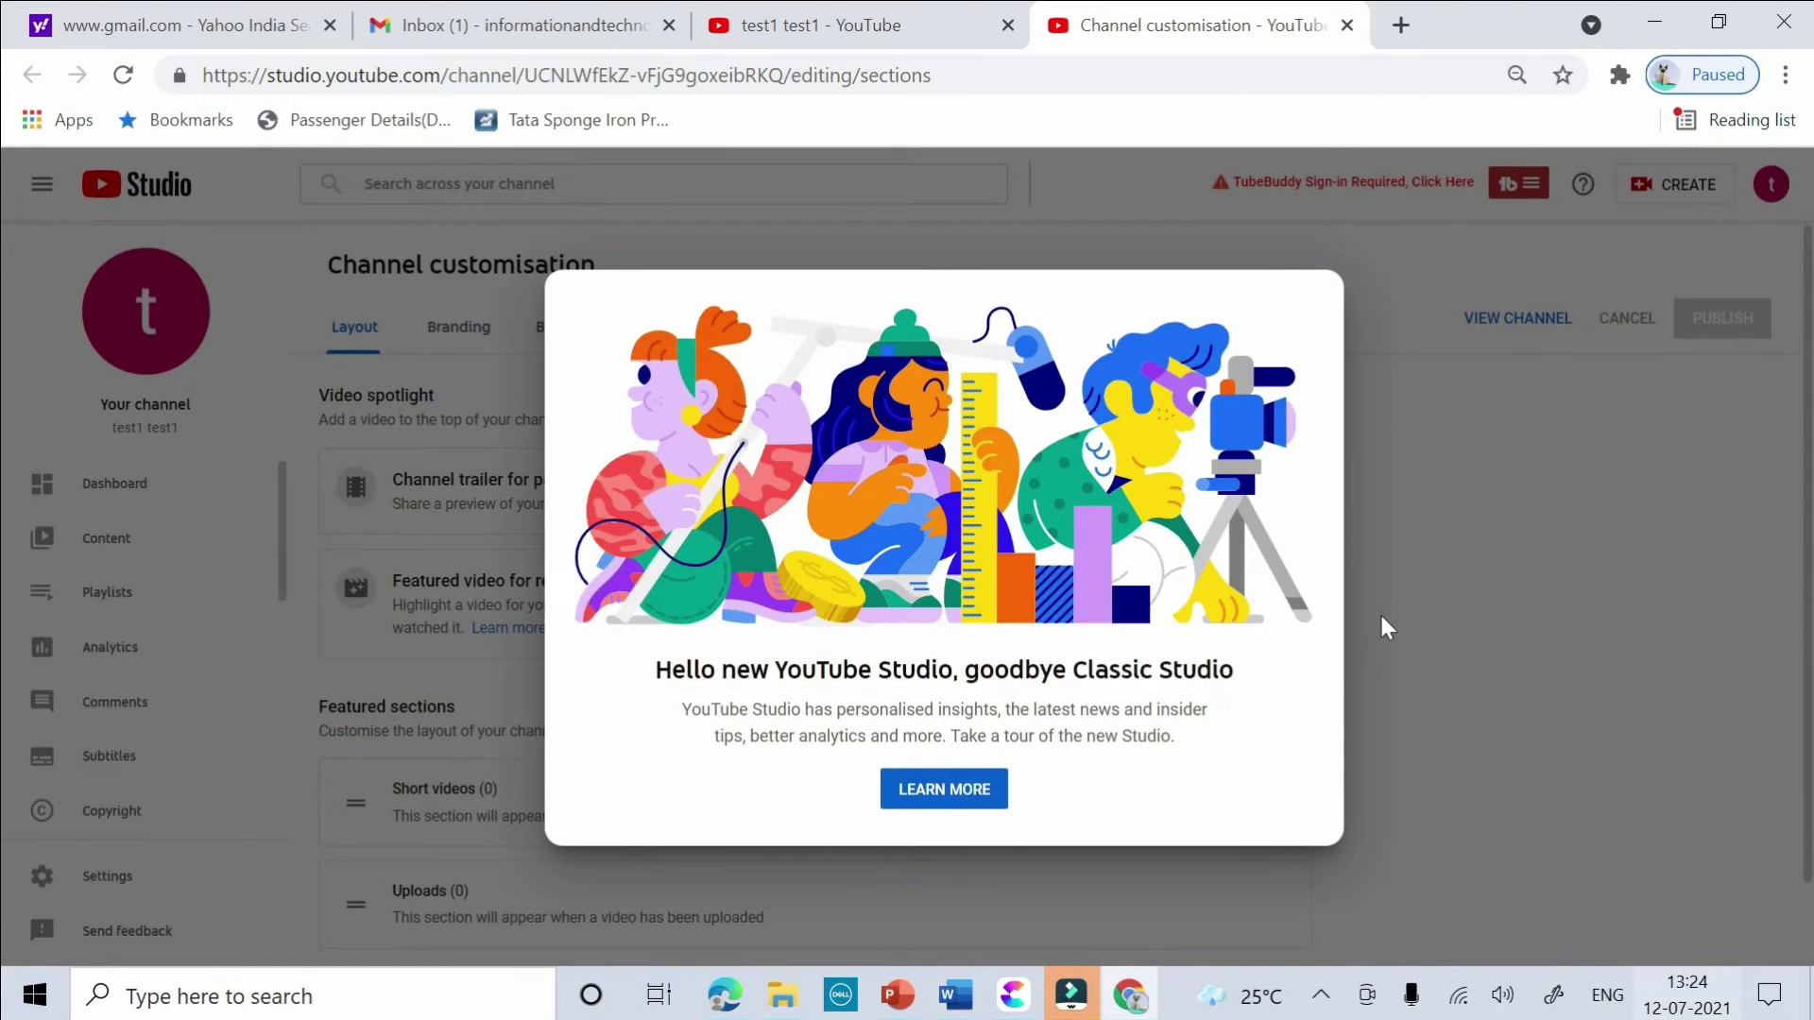
- Close the 'Hello new YouTube Studio' message and show the Branding settings
left_click(1380, 618)
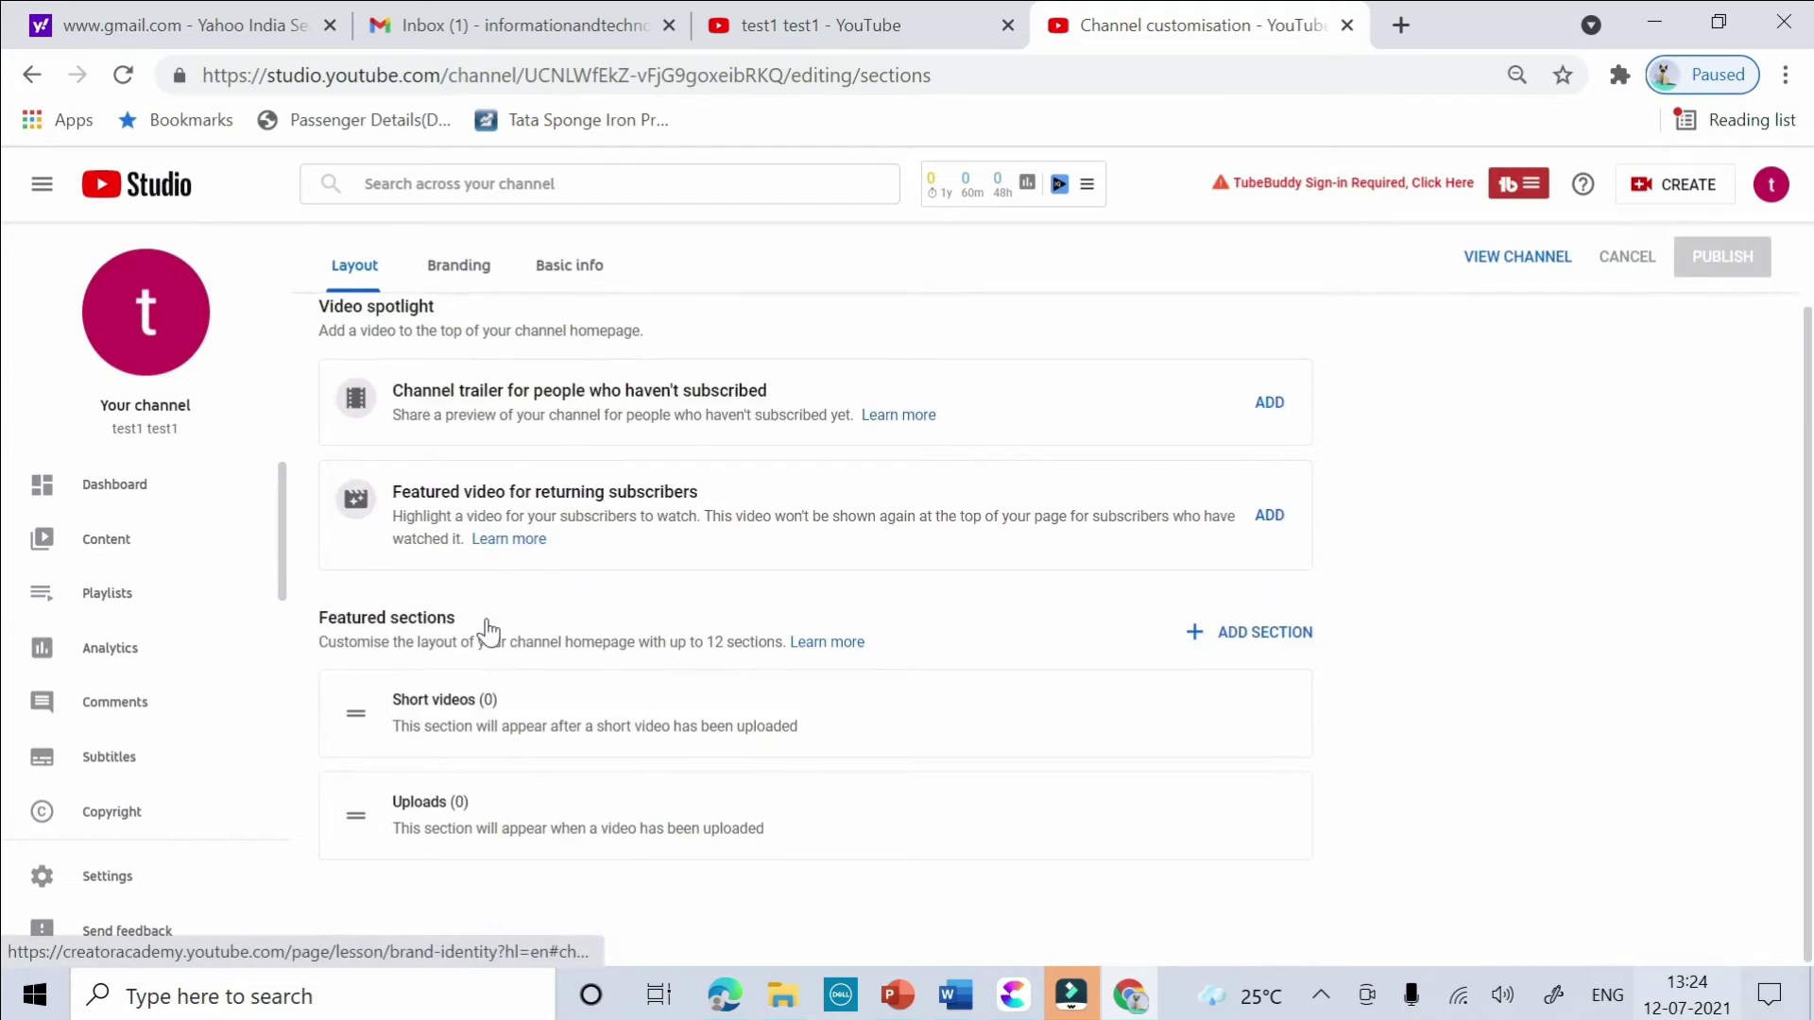
left_click(462, 346)
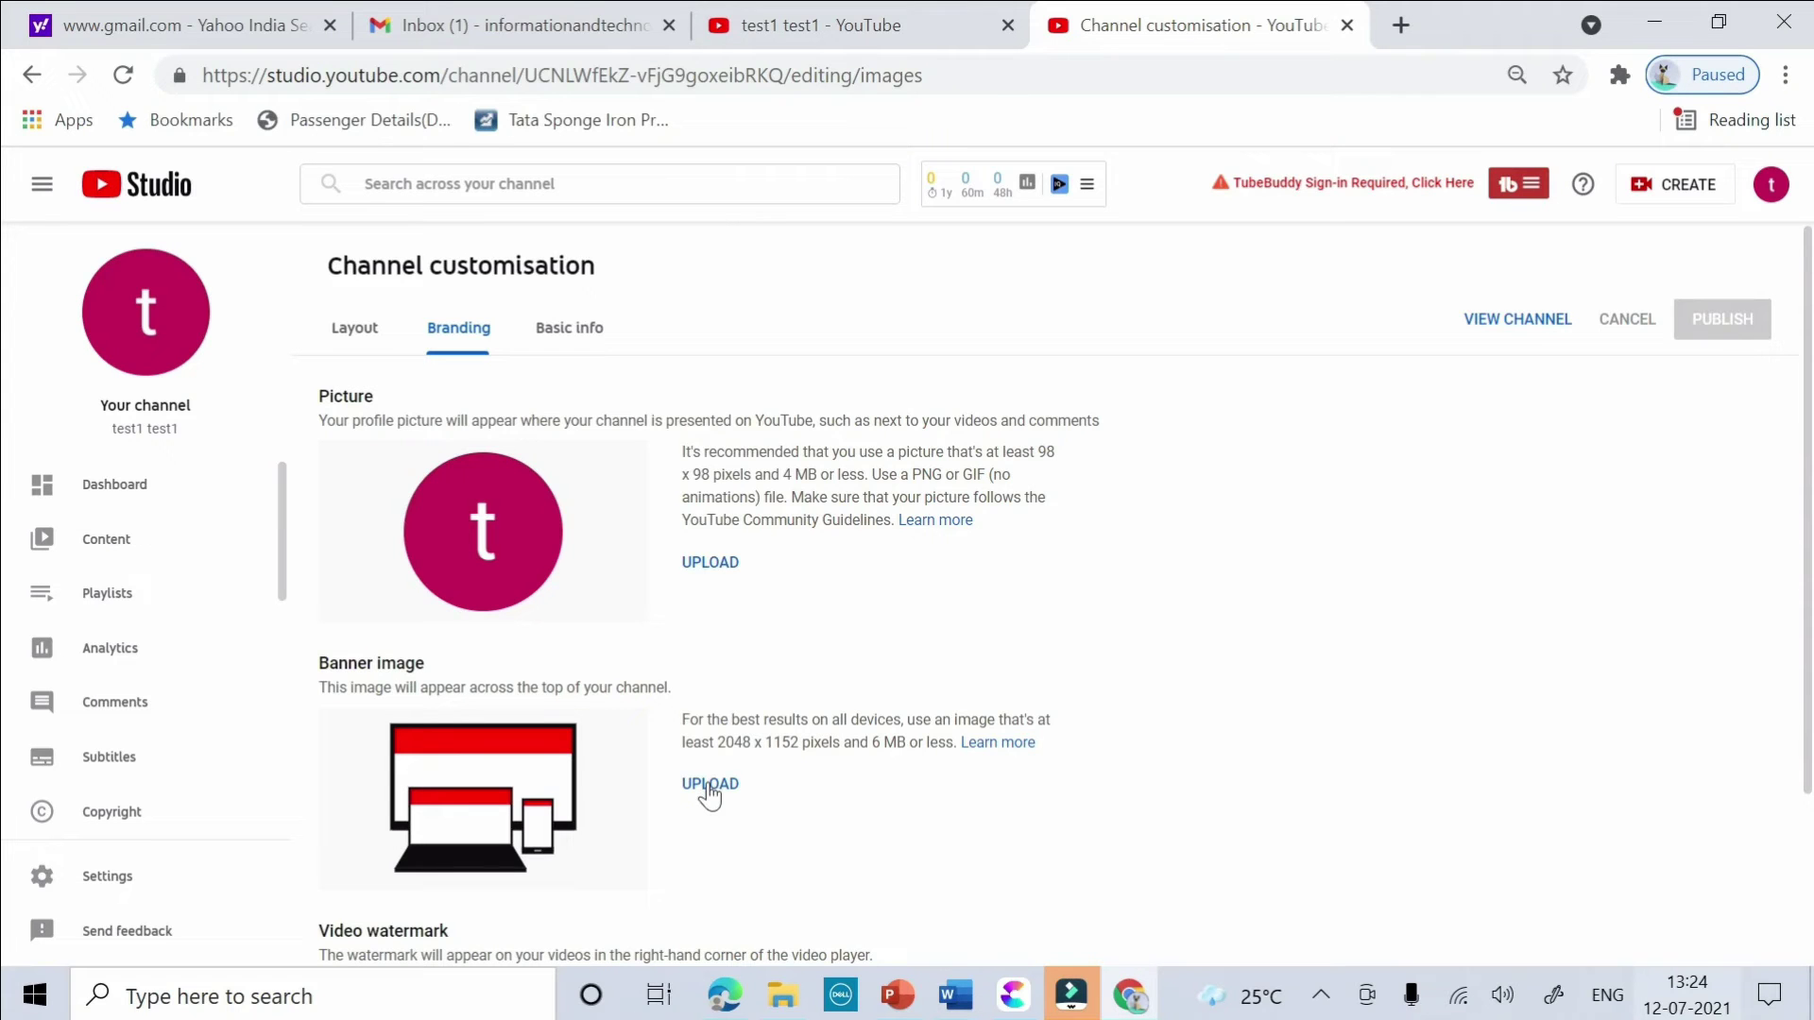
- Upload INFORMATION & TECHNOLOGY ADDA (4) from Downloads as the banner and confirm the crop
left_click(709, 786)
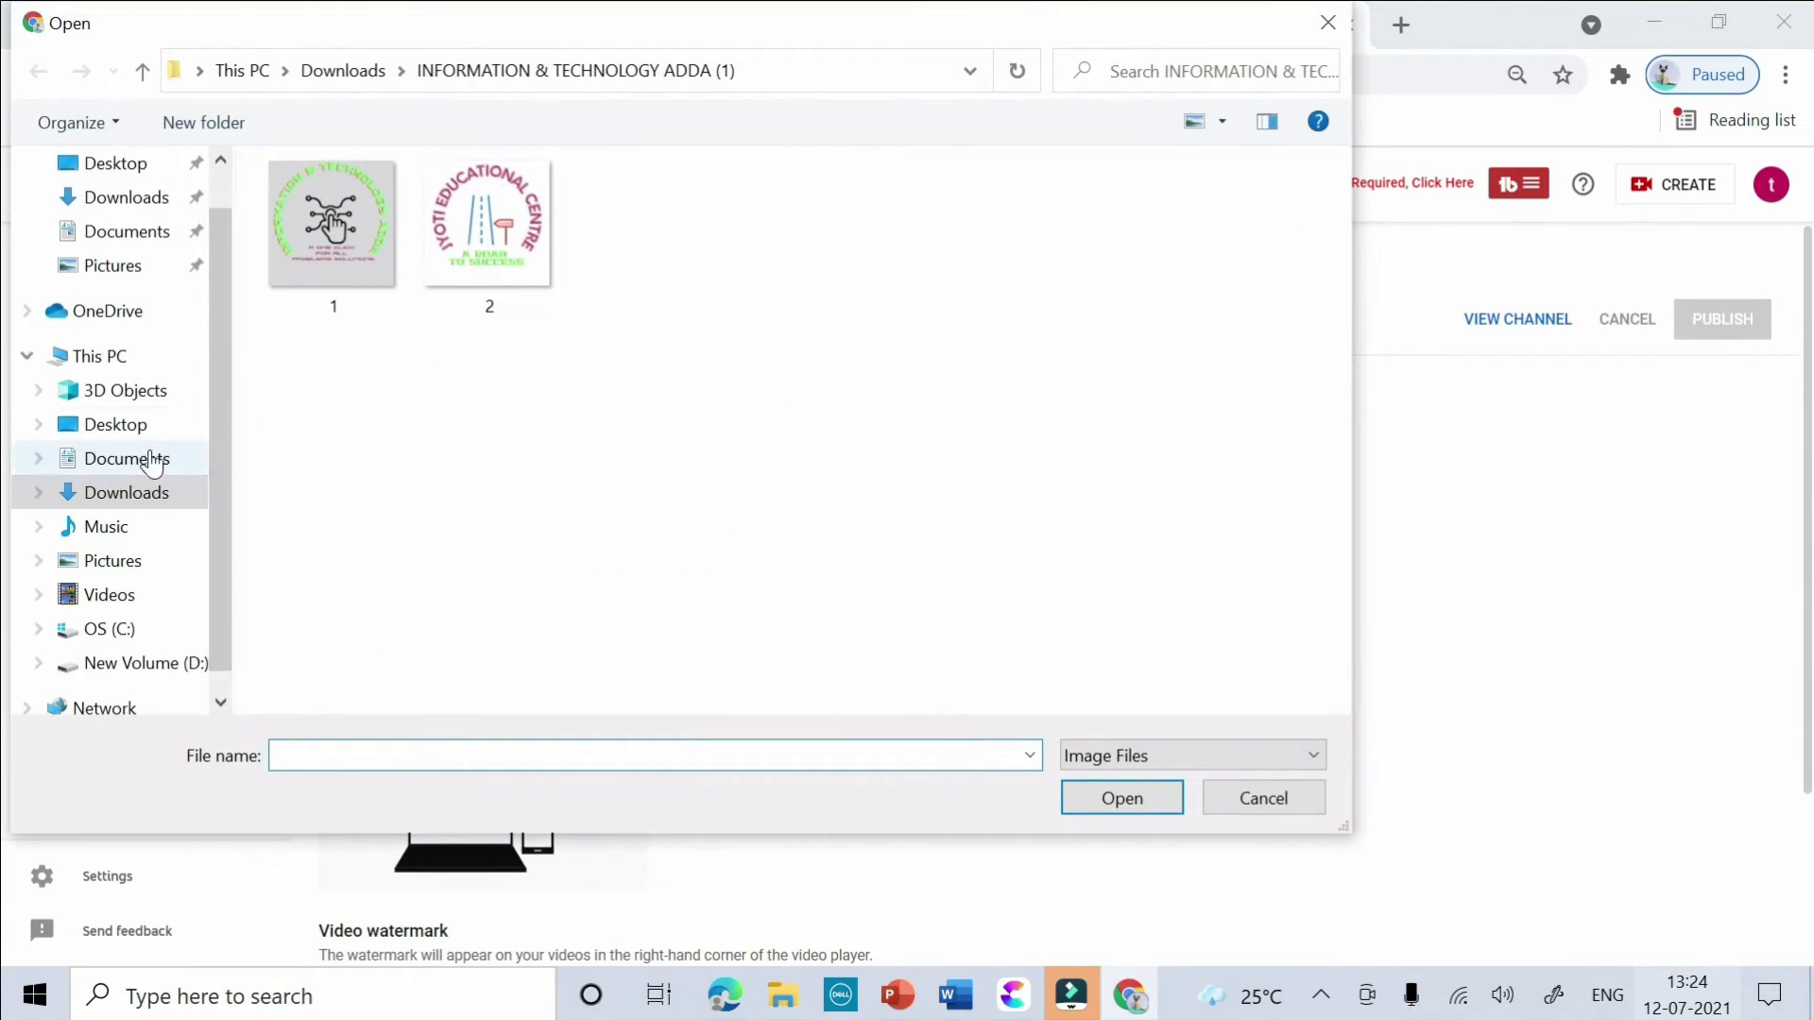
left_click(132, 197)
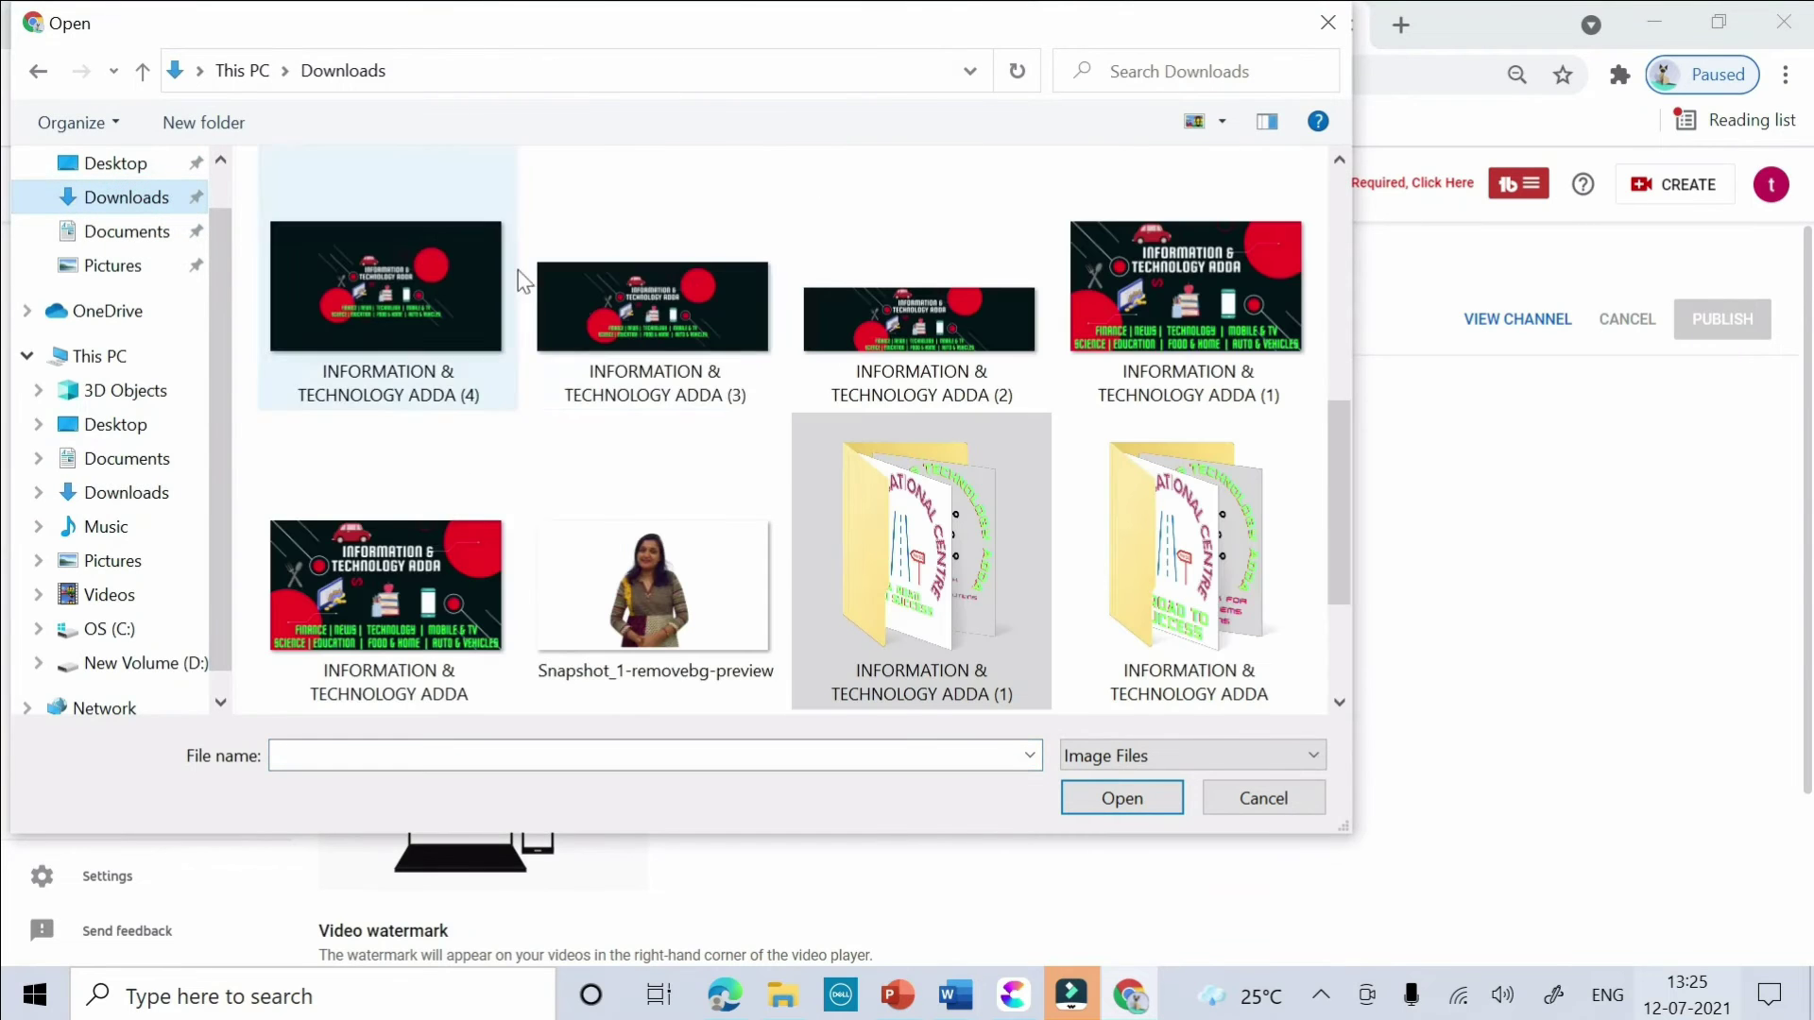
left_click(883, 283)
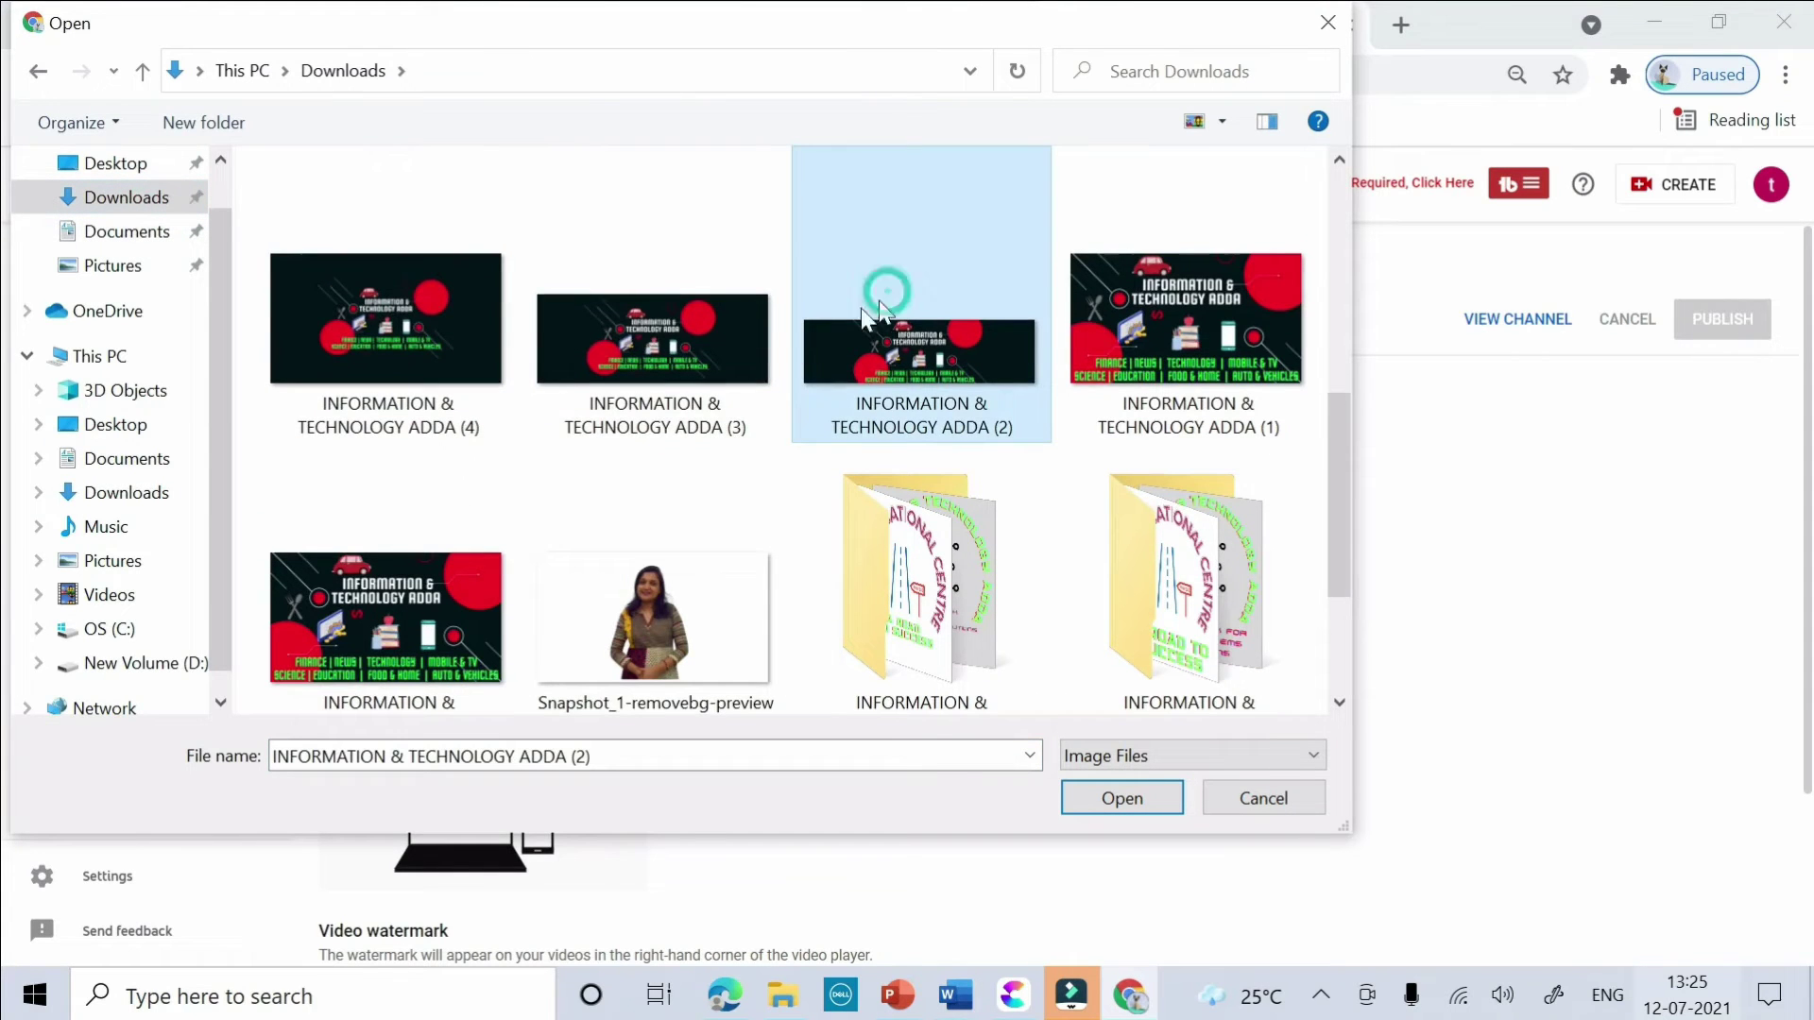
left_click(376, 369)
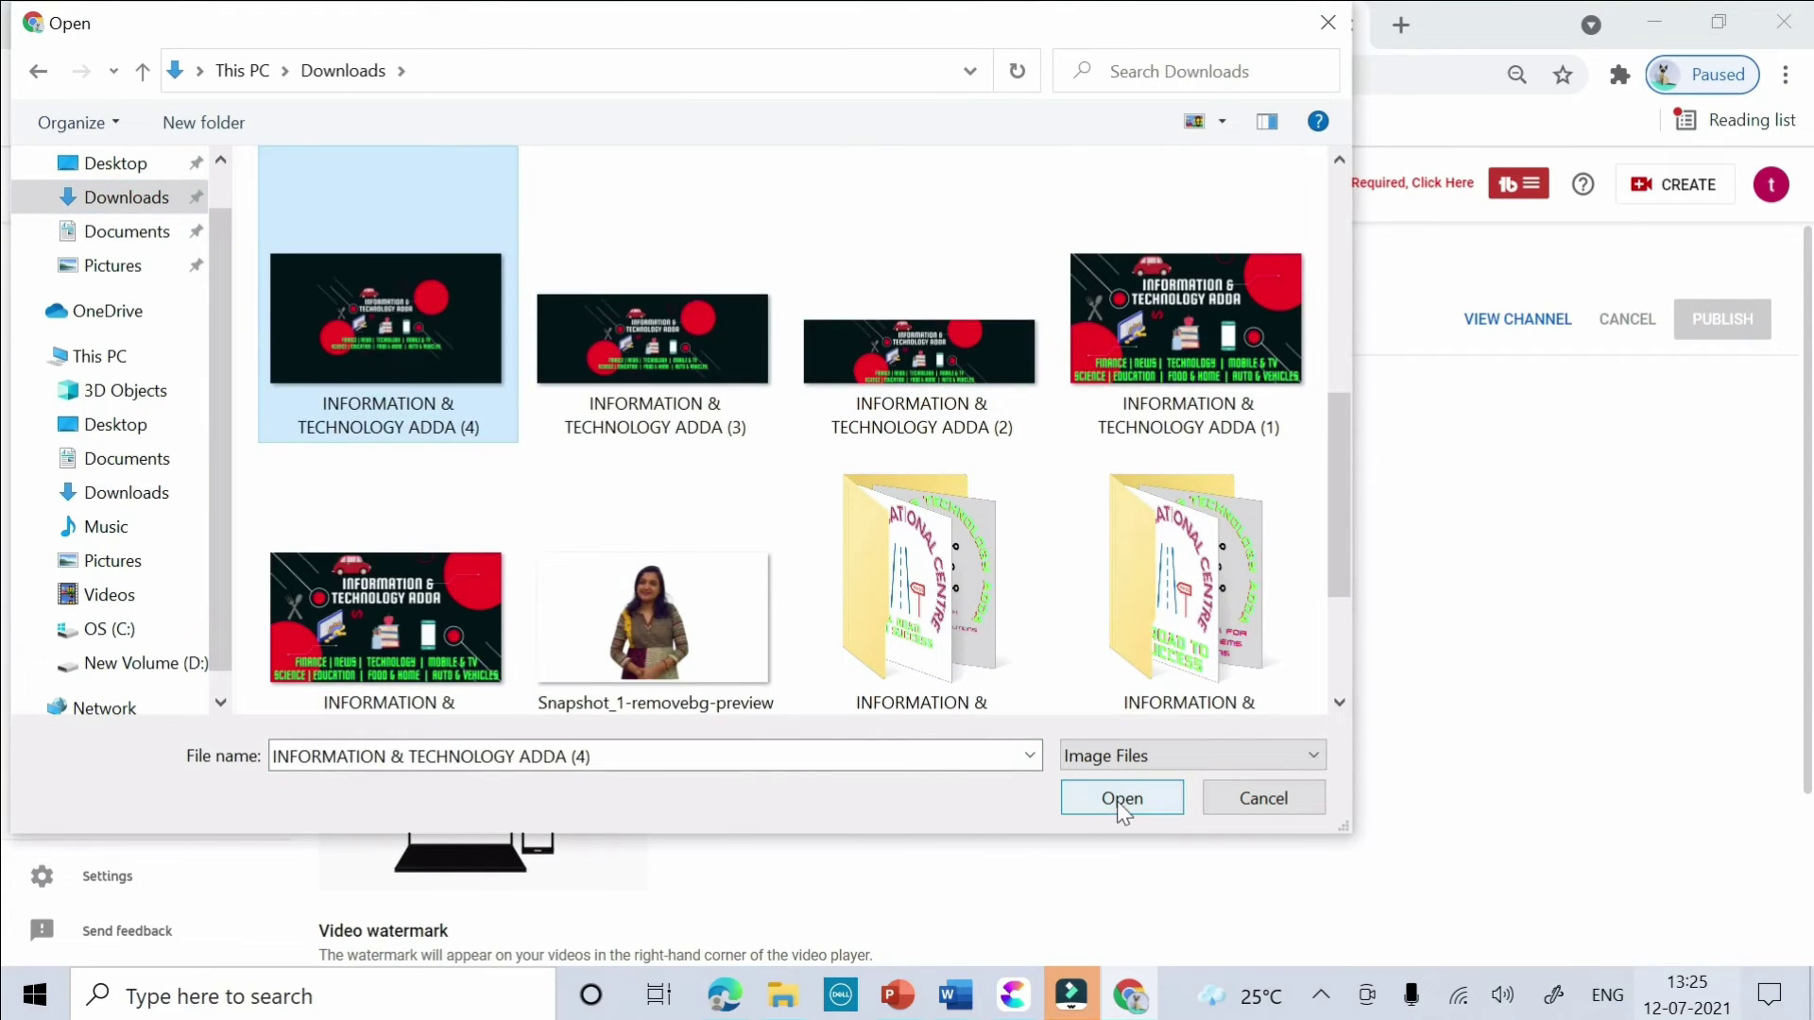
left_click(1117, 799)
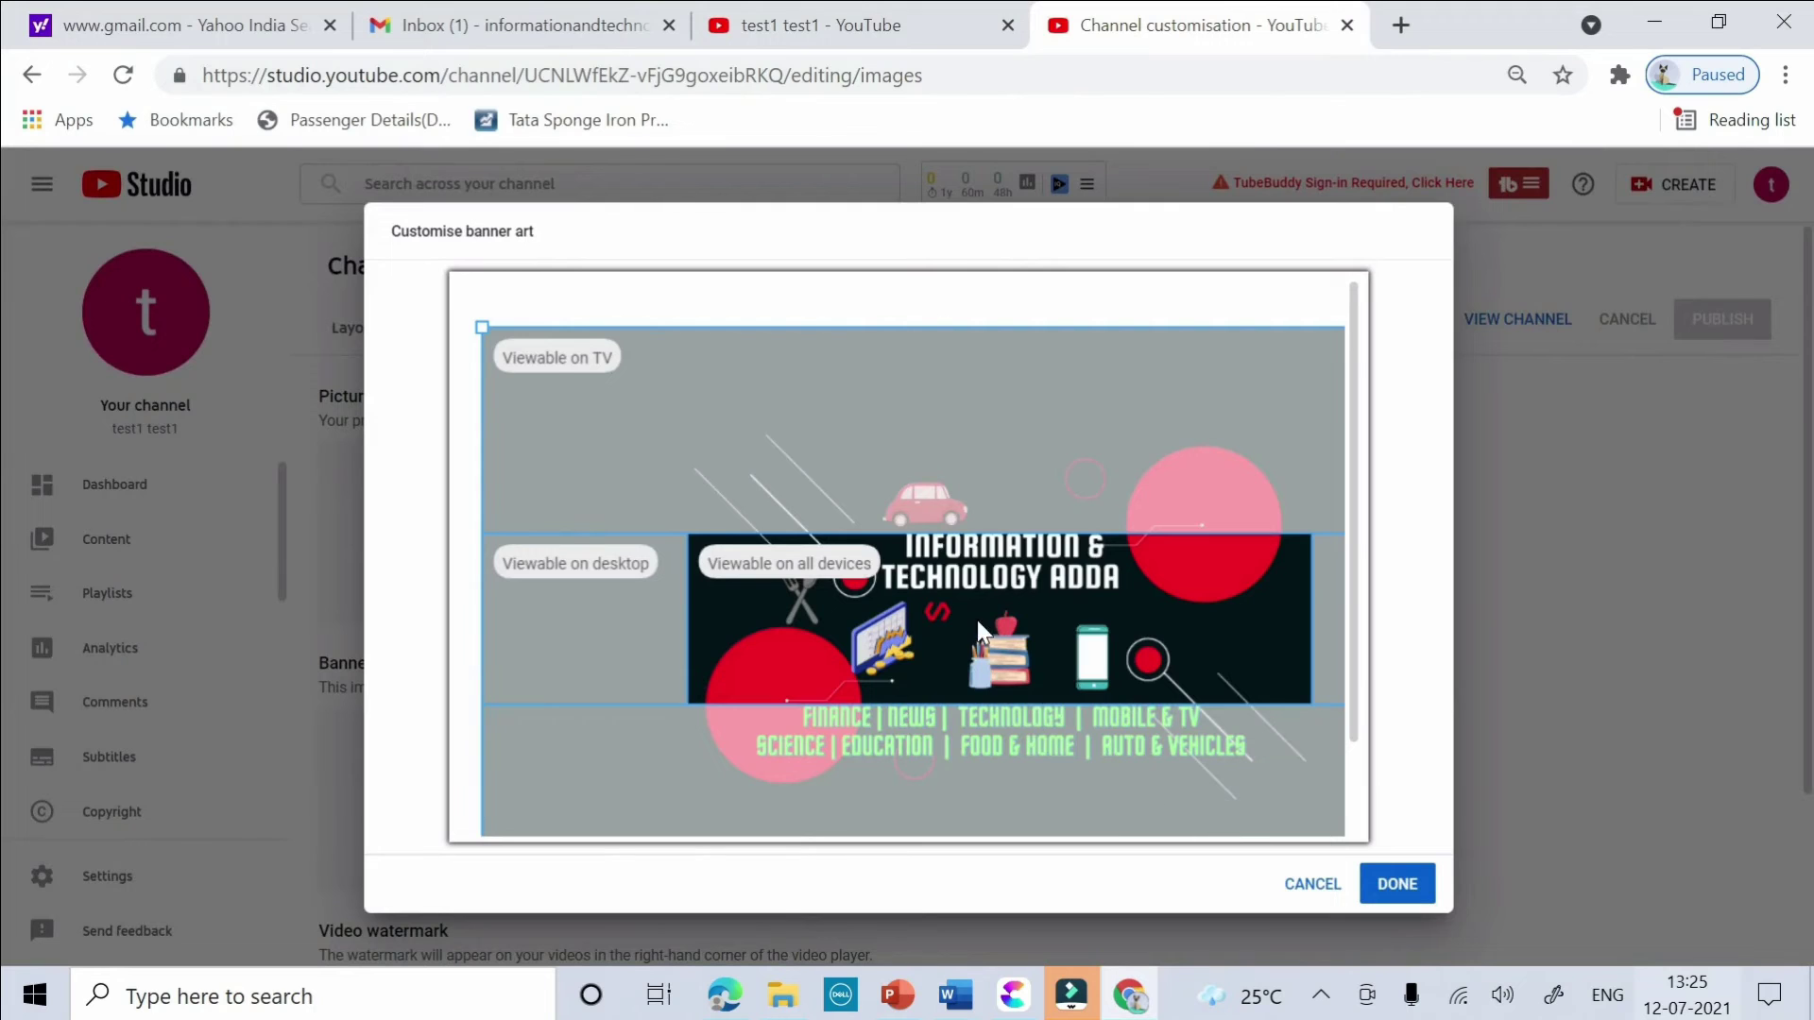
left_click(1394, 885)
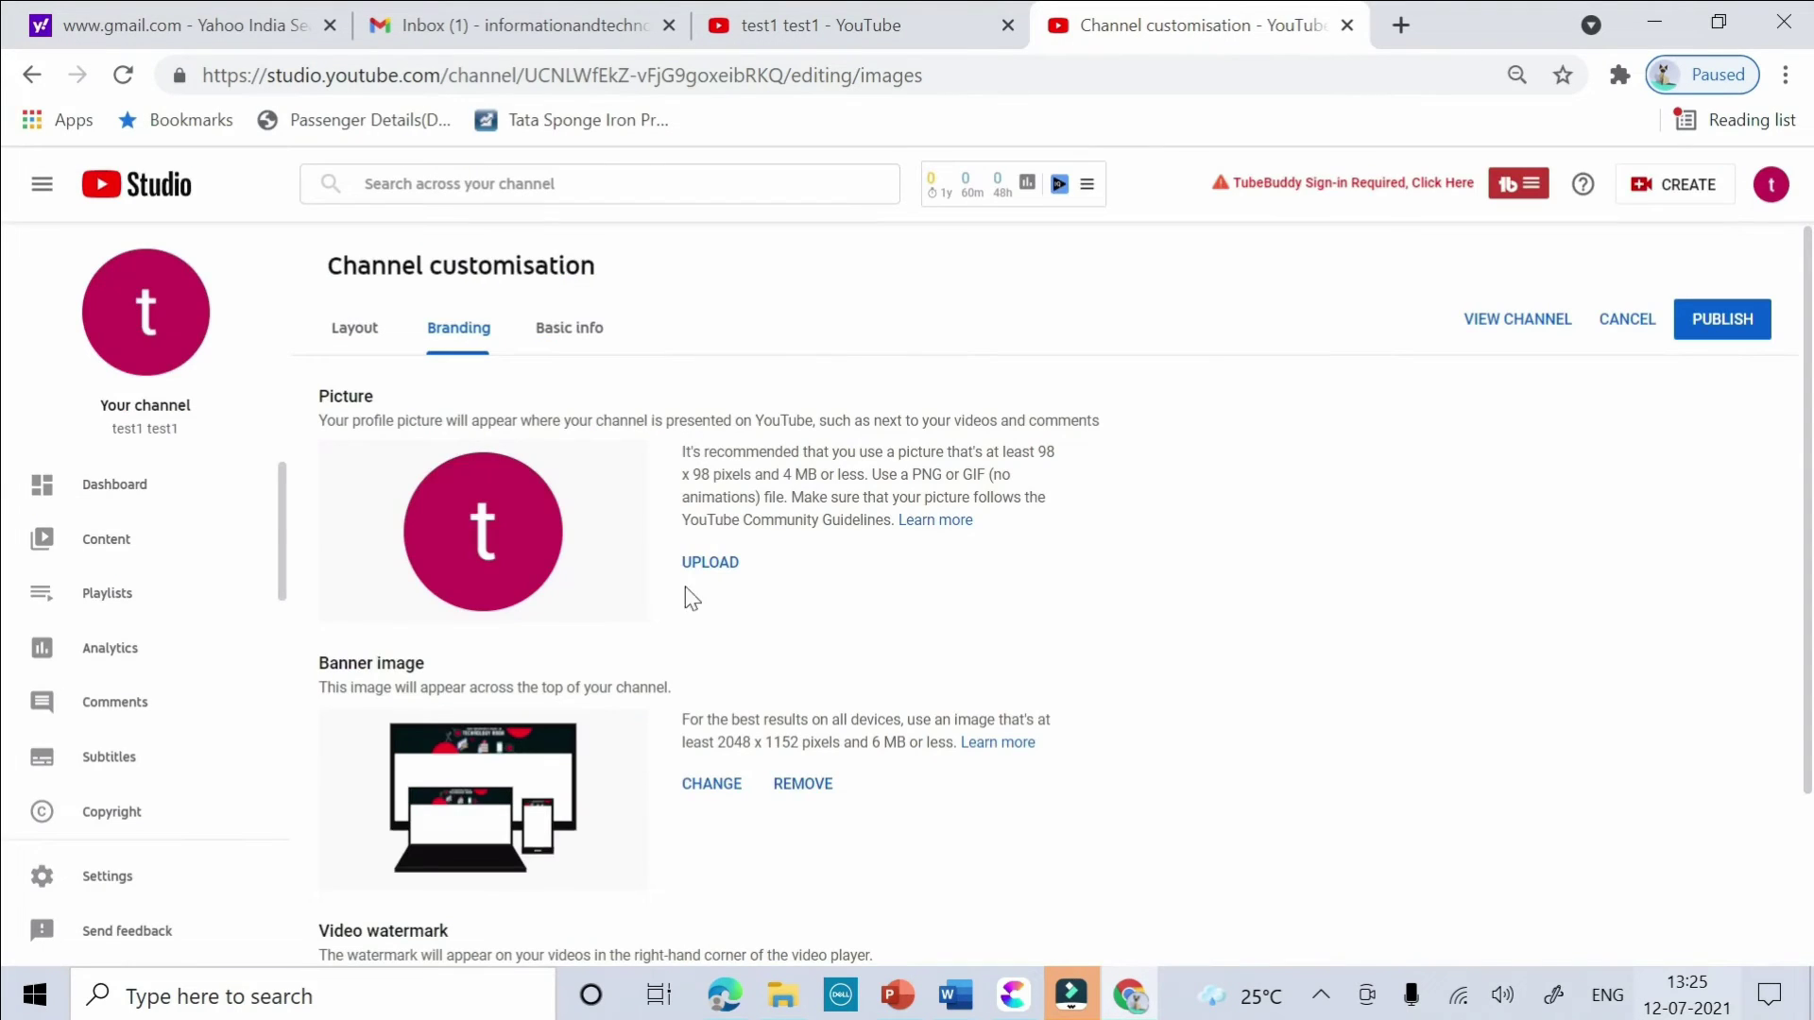
- Upload the INFORMATION & TECHNOLOGY ADDA (12) logo as the channel picture
left_click(709, 563)
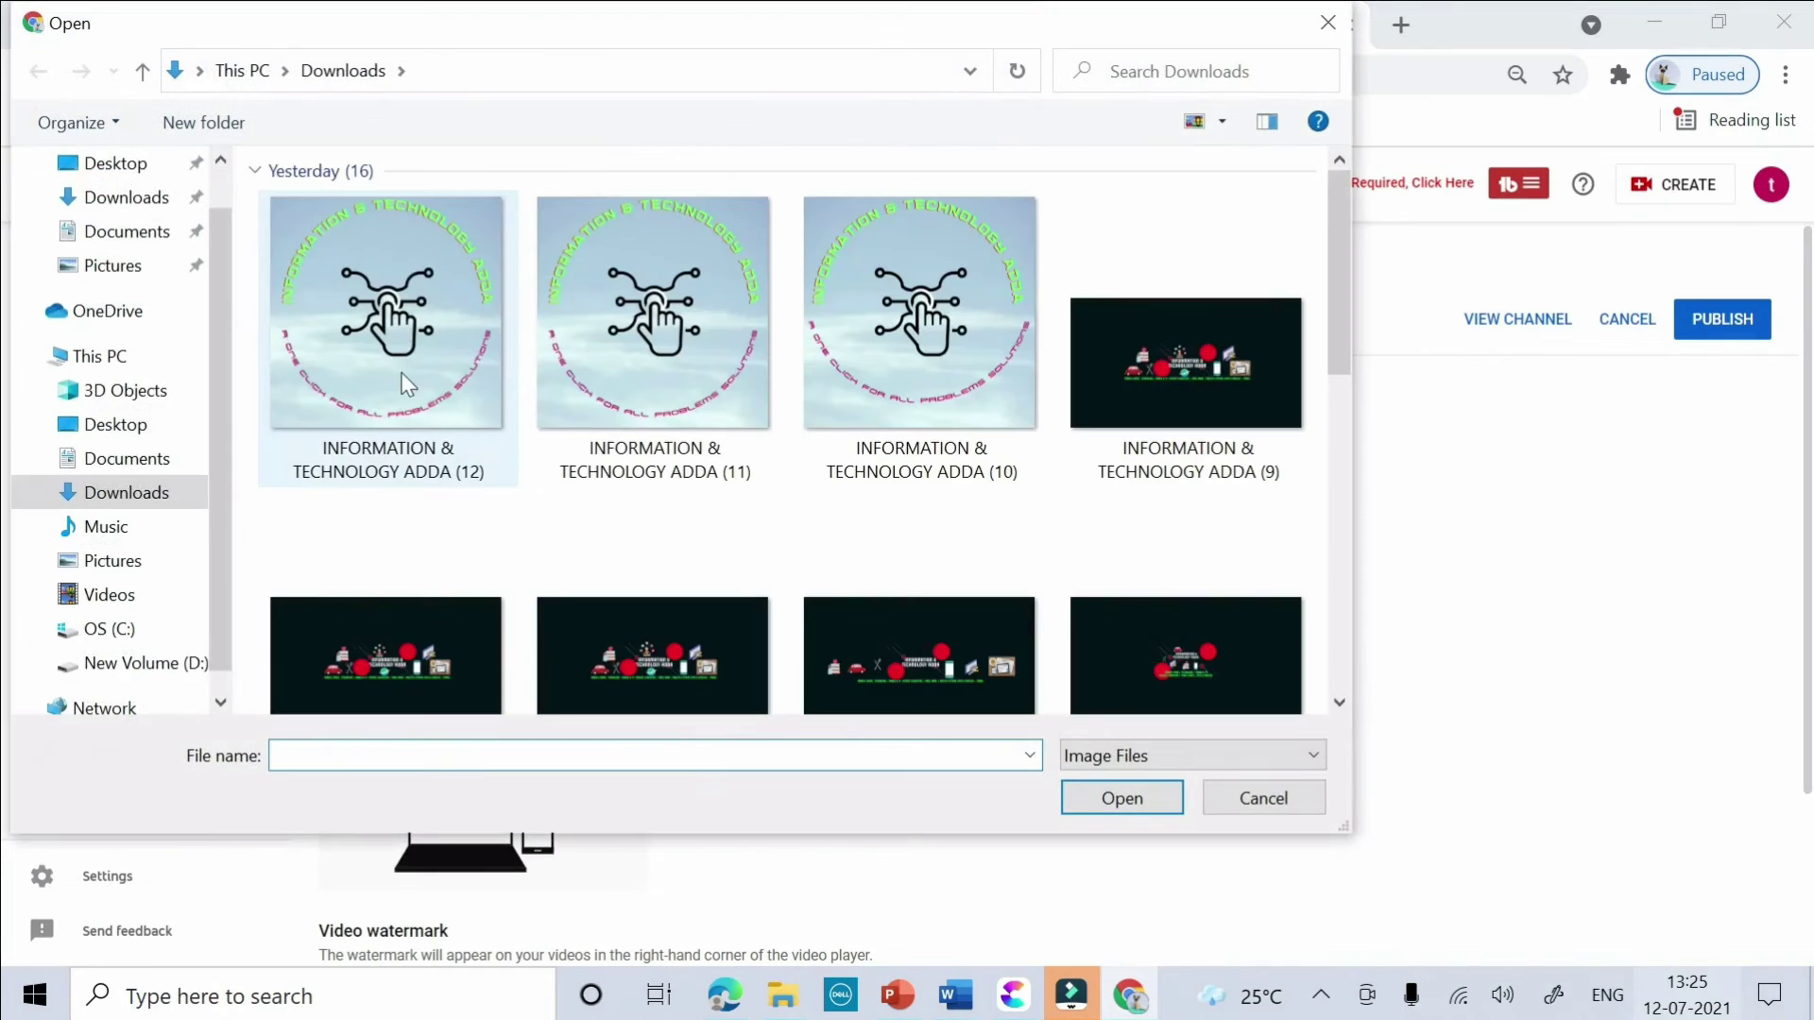
left_click(409, 383)
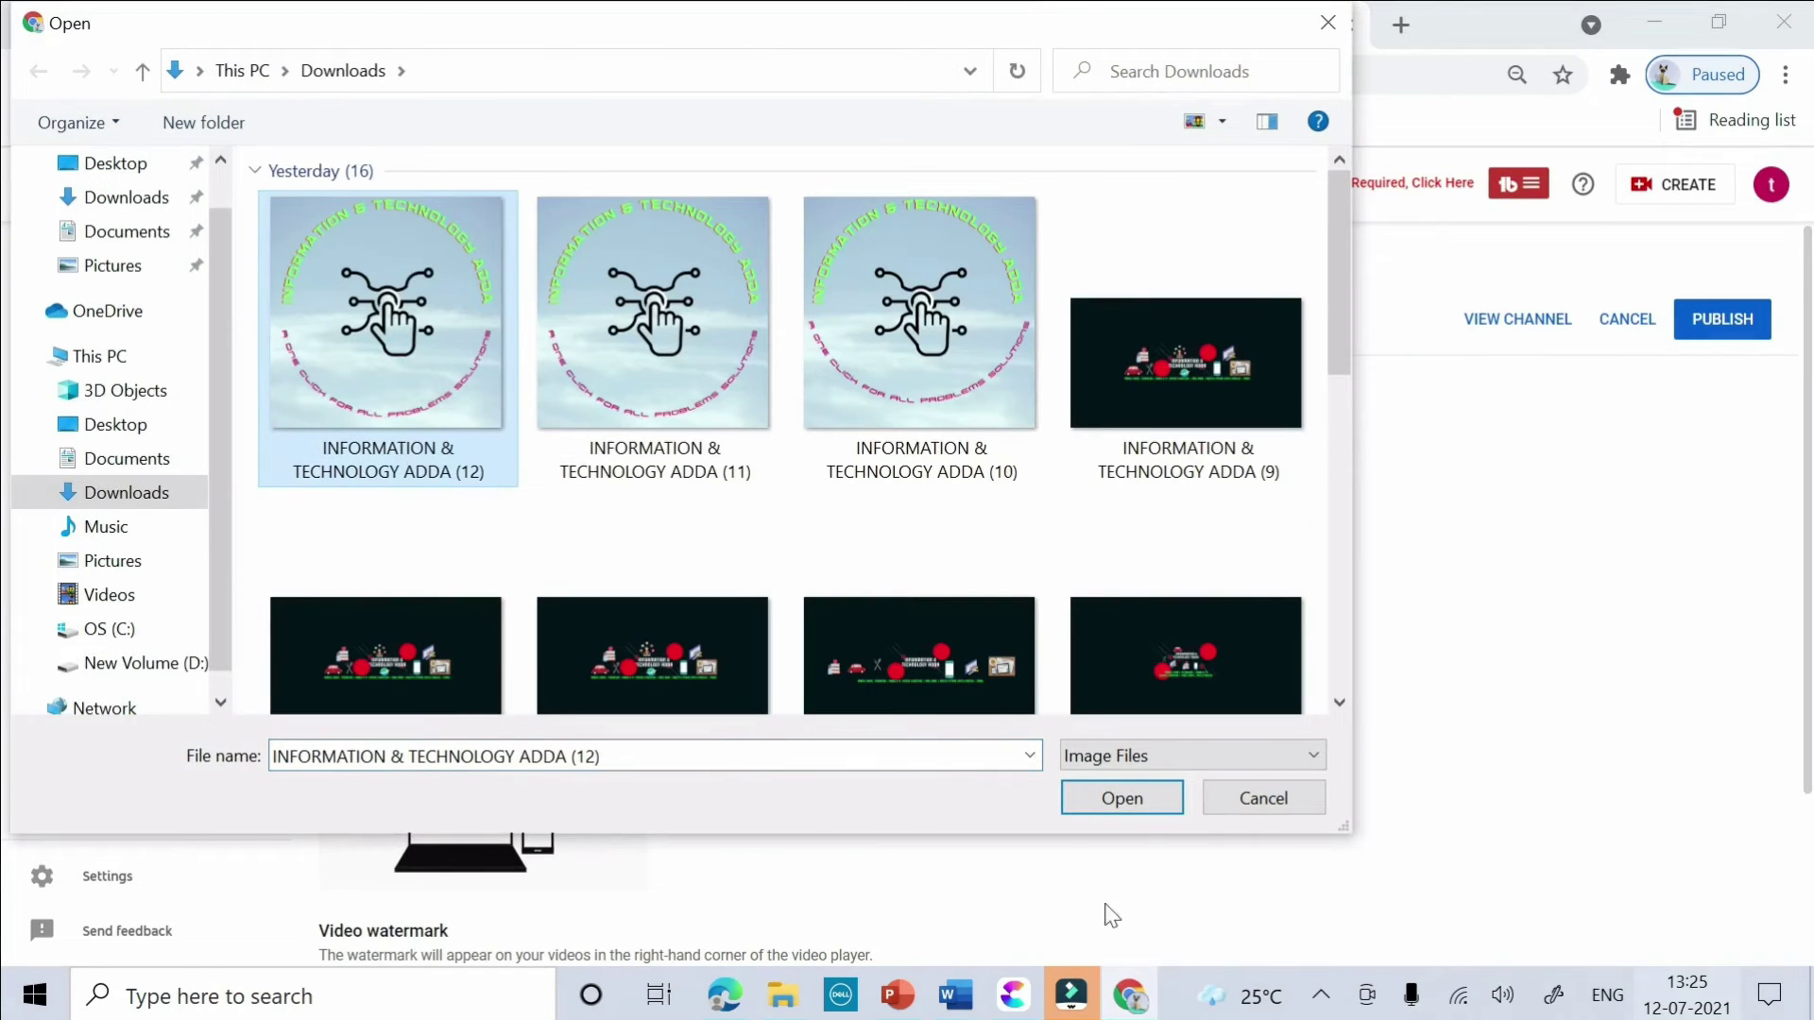
left_click(1120, 805)
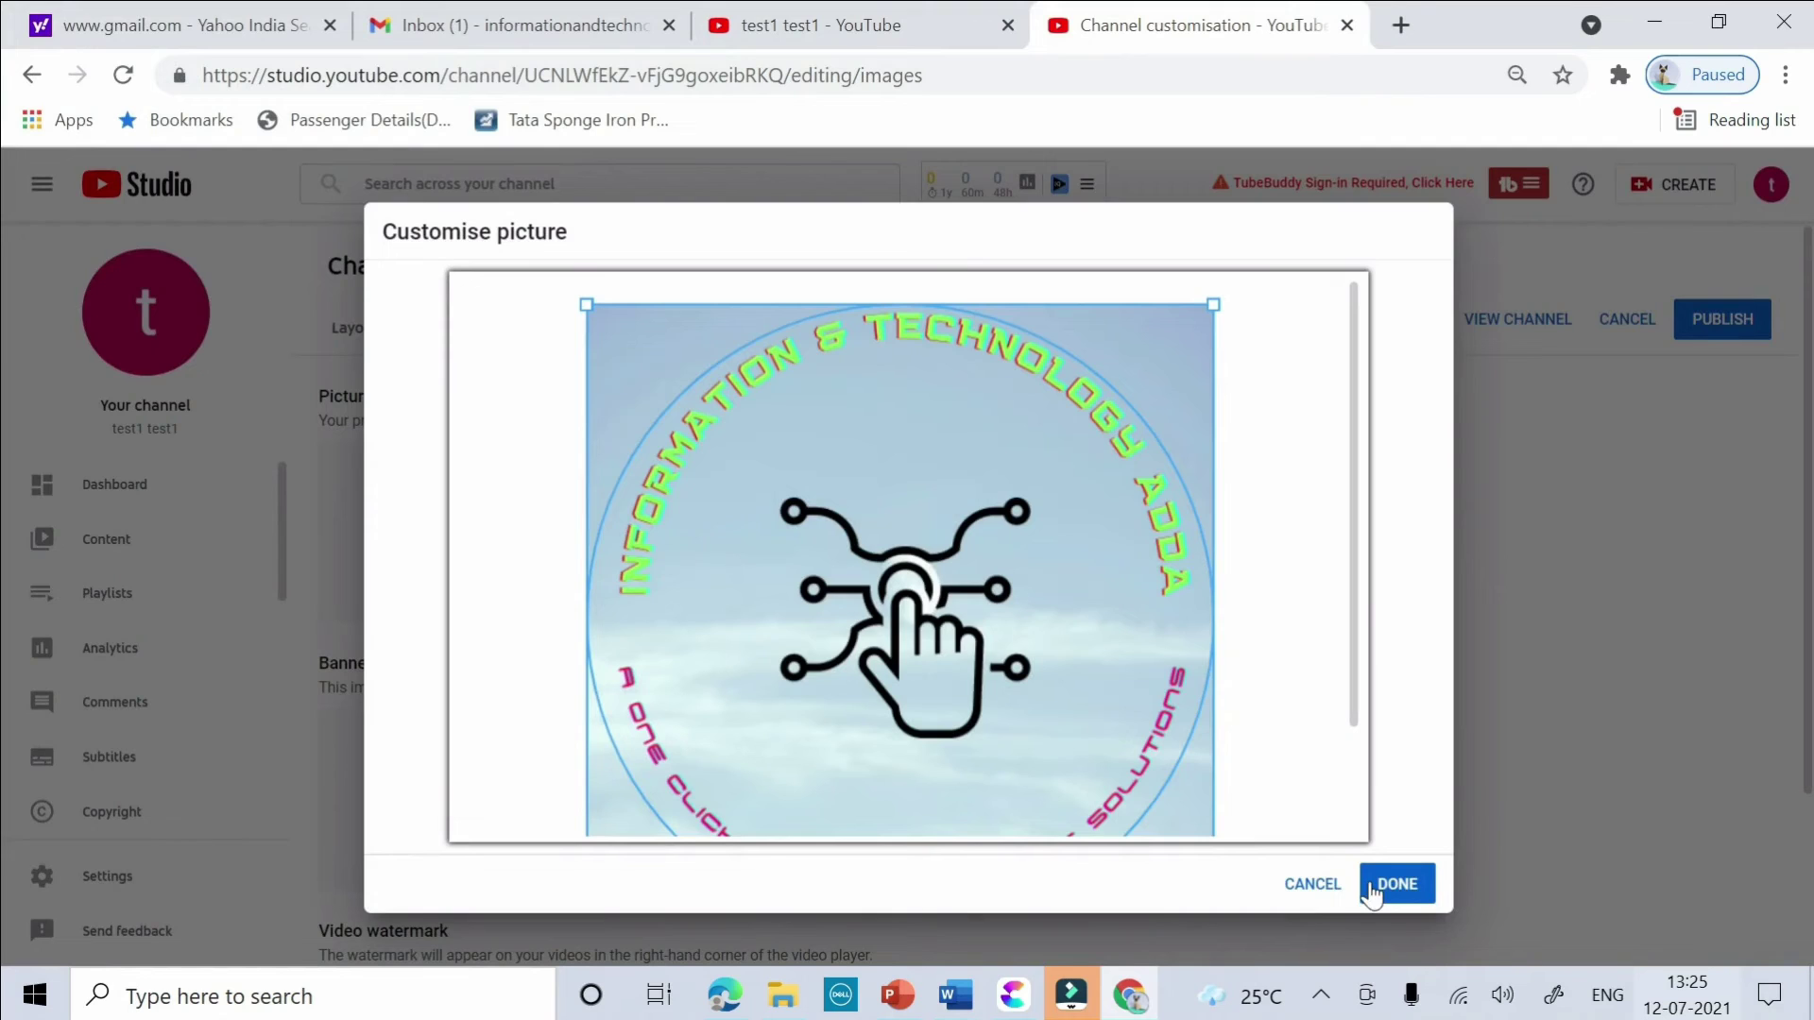
left_click(1377, 891)
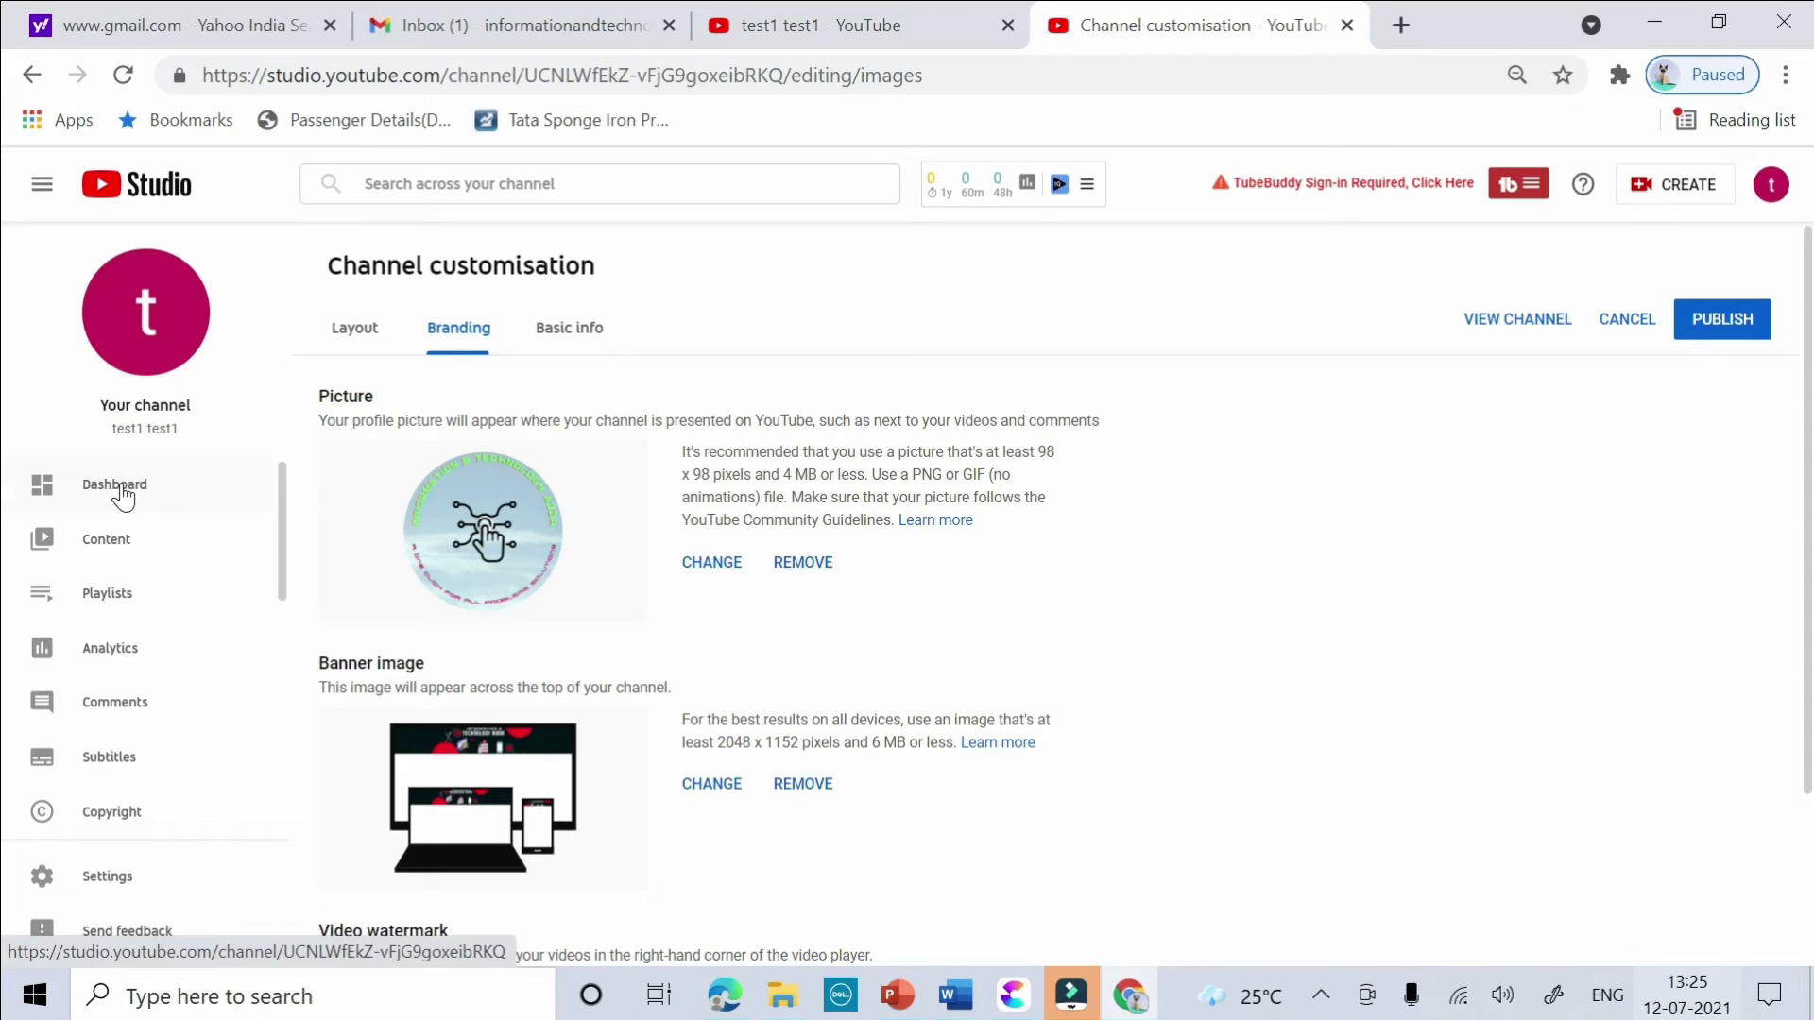
- Publish the new banner and picture, then go to the Basic info description box
left_click(1734, 323)
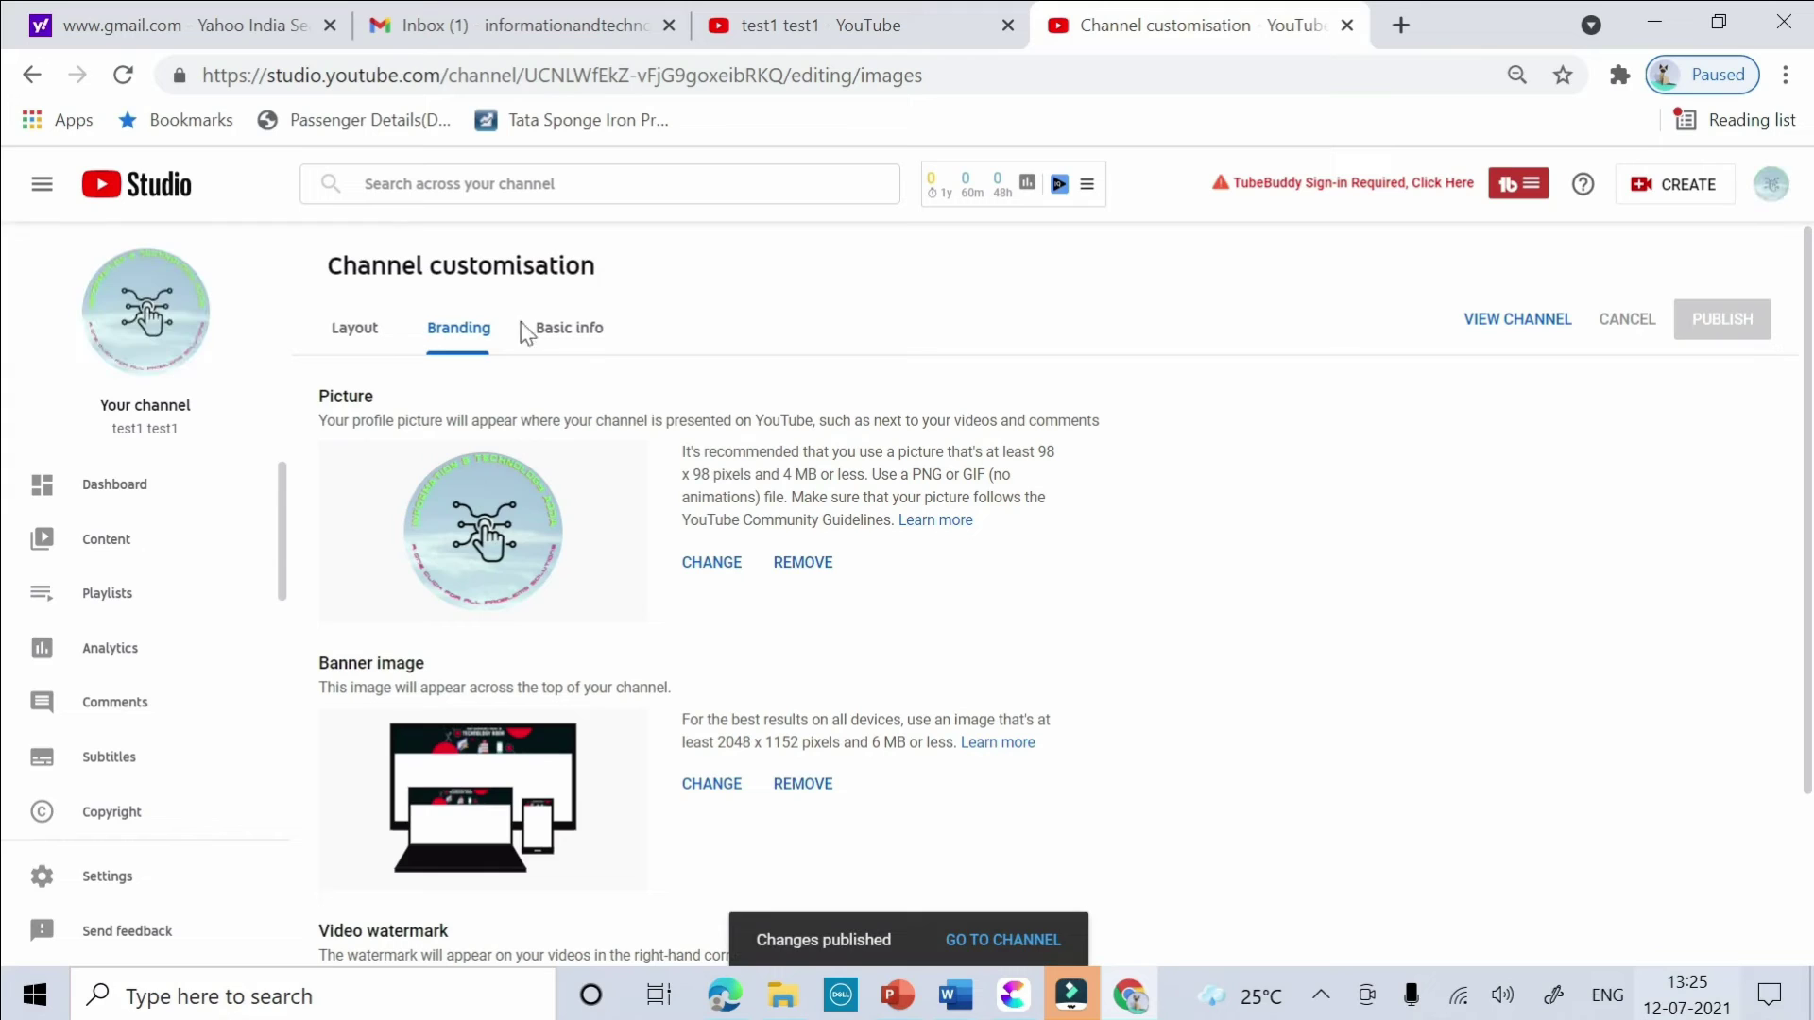
left_click(550, 331)
left_click(407, 515)
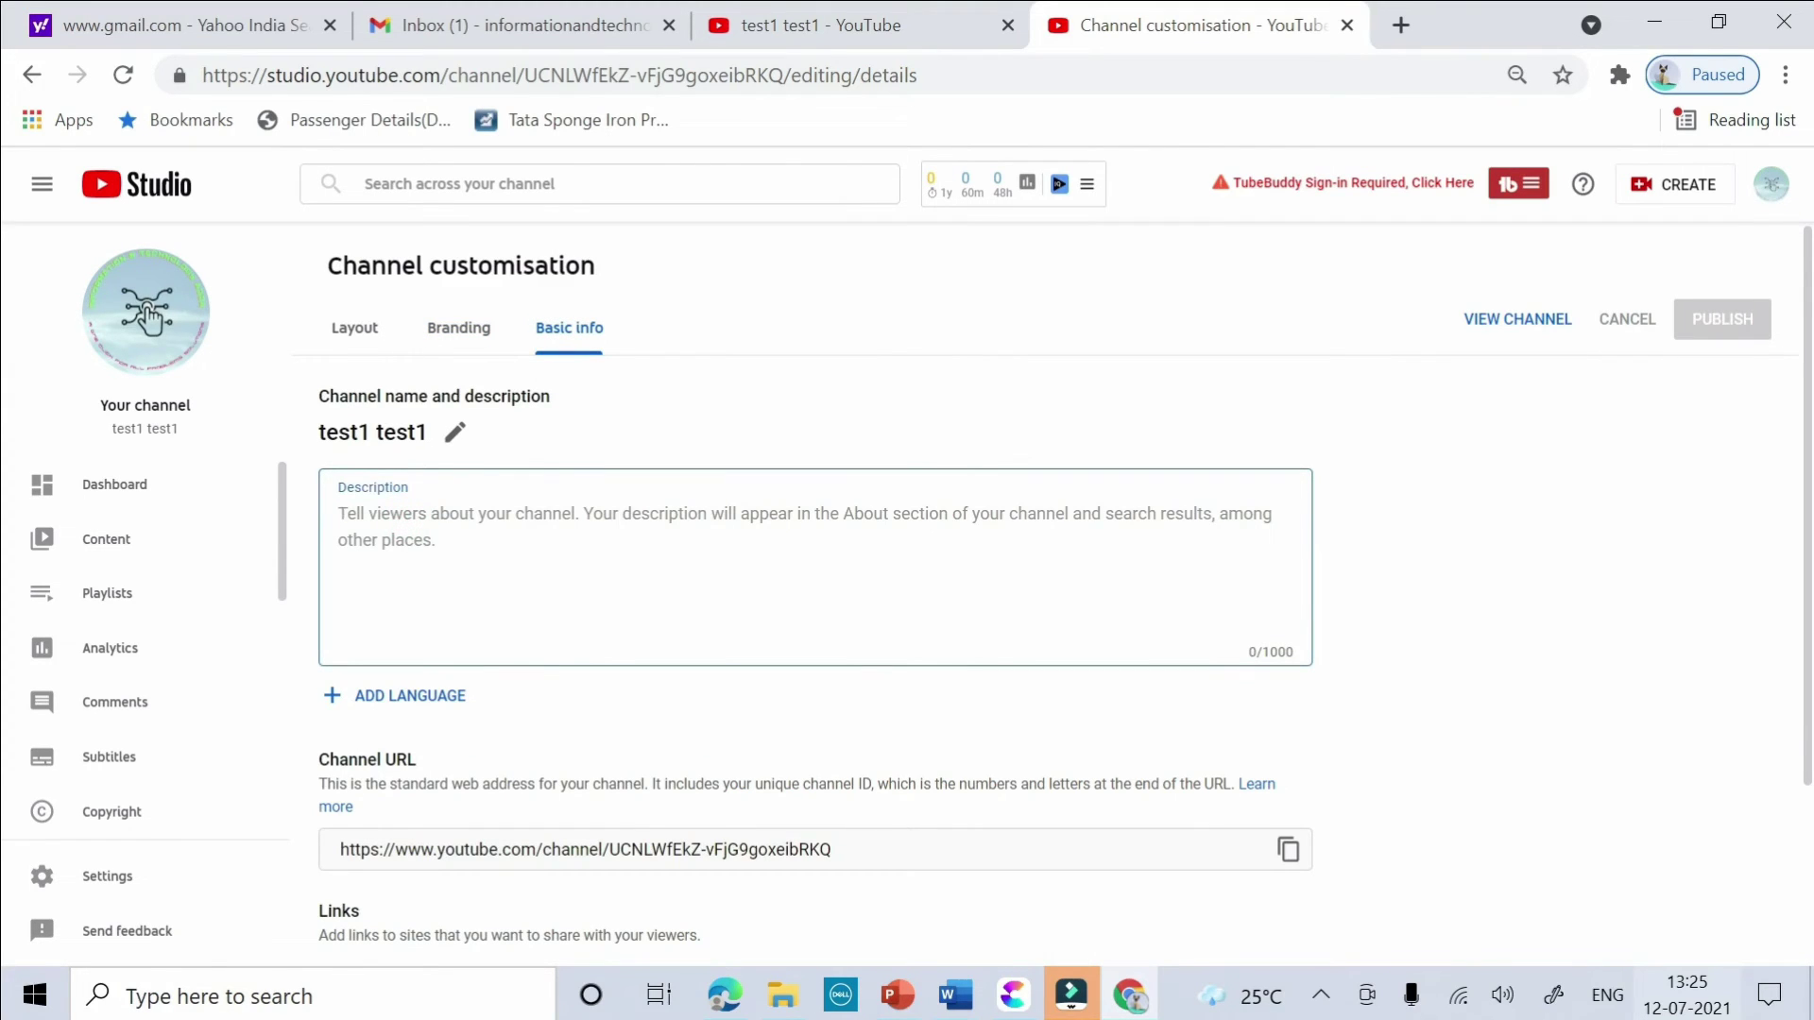
- Write the description "This channel is about" followed by a row of dots
type("This chaneel")
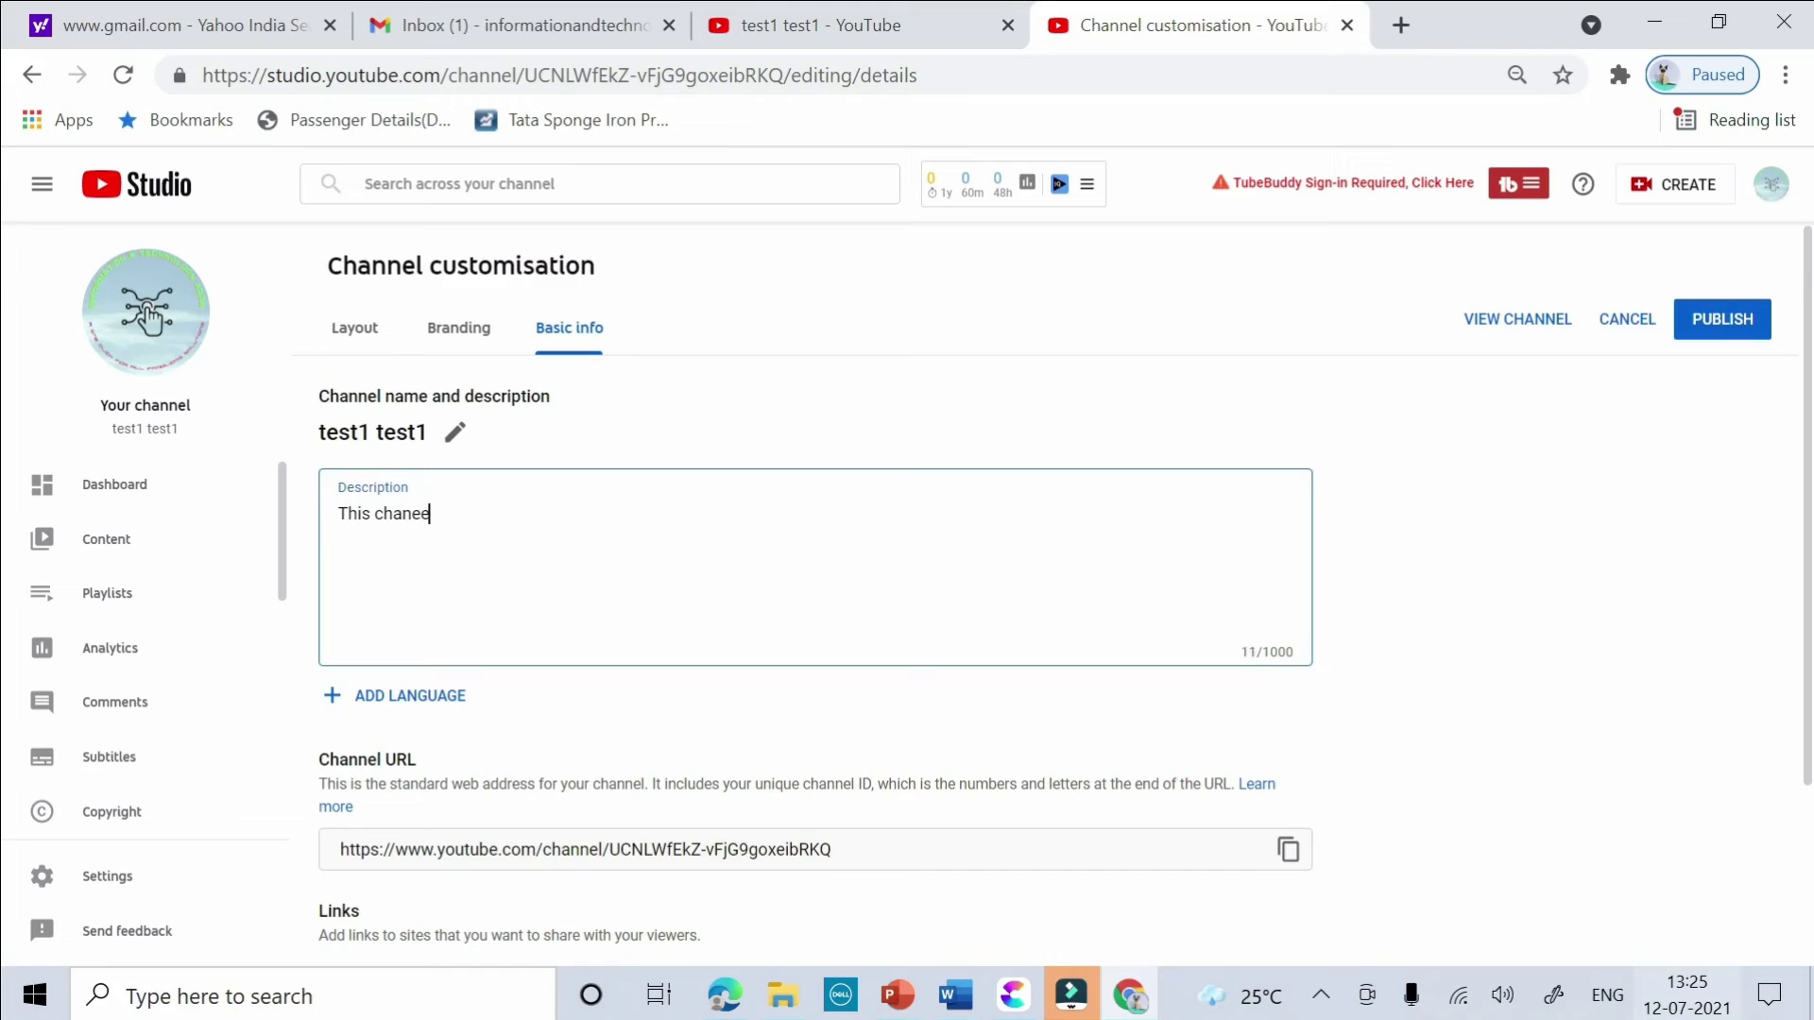
key("BackSpace")
key("BackSpace")
key("BackSpace")
type("nel is about..............................")
scroll(416, 599, "down", 3)
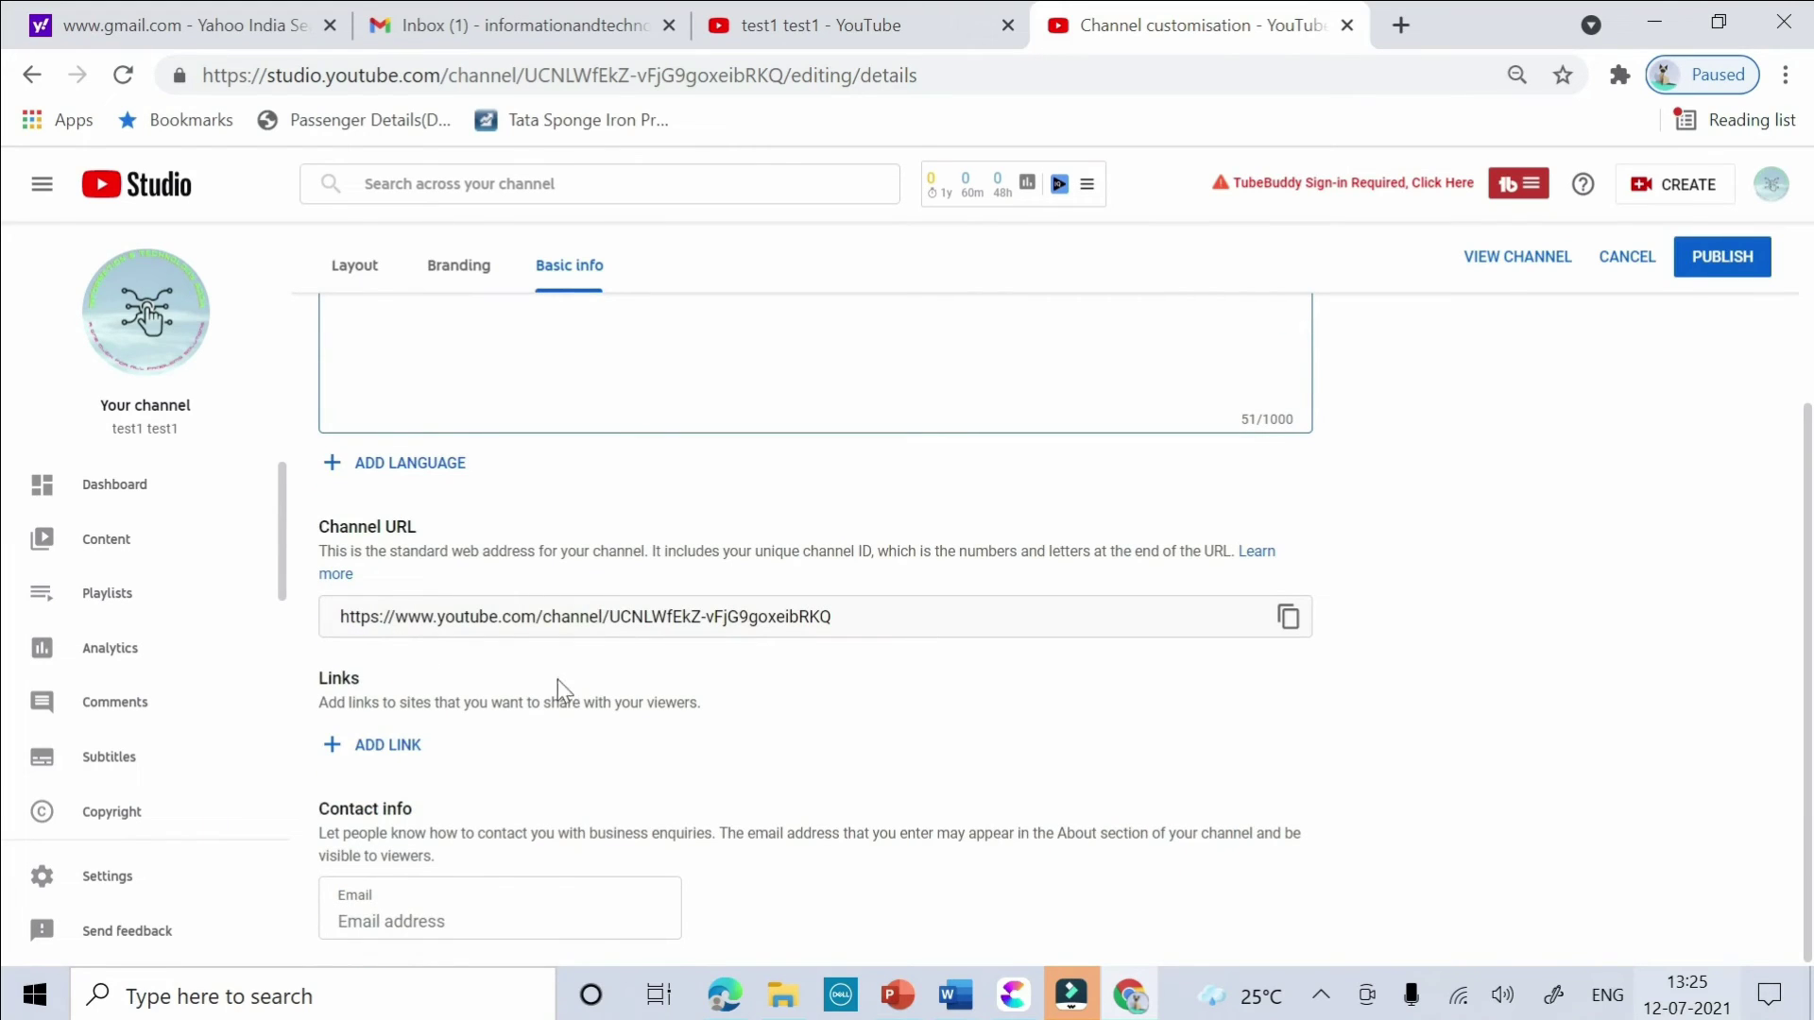
- Add a channel link titled 'facebook'
left_click(383, 749)
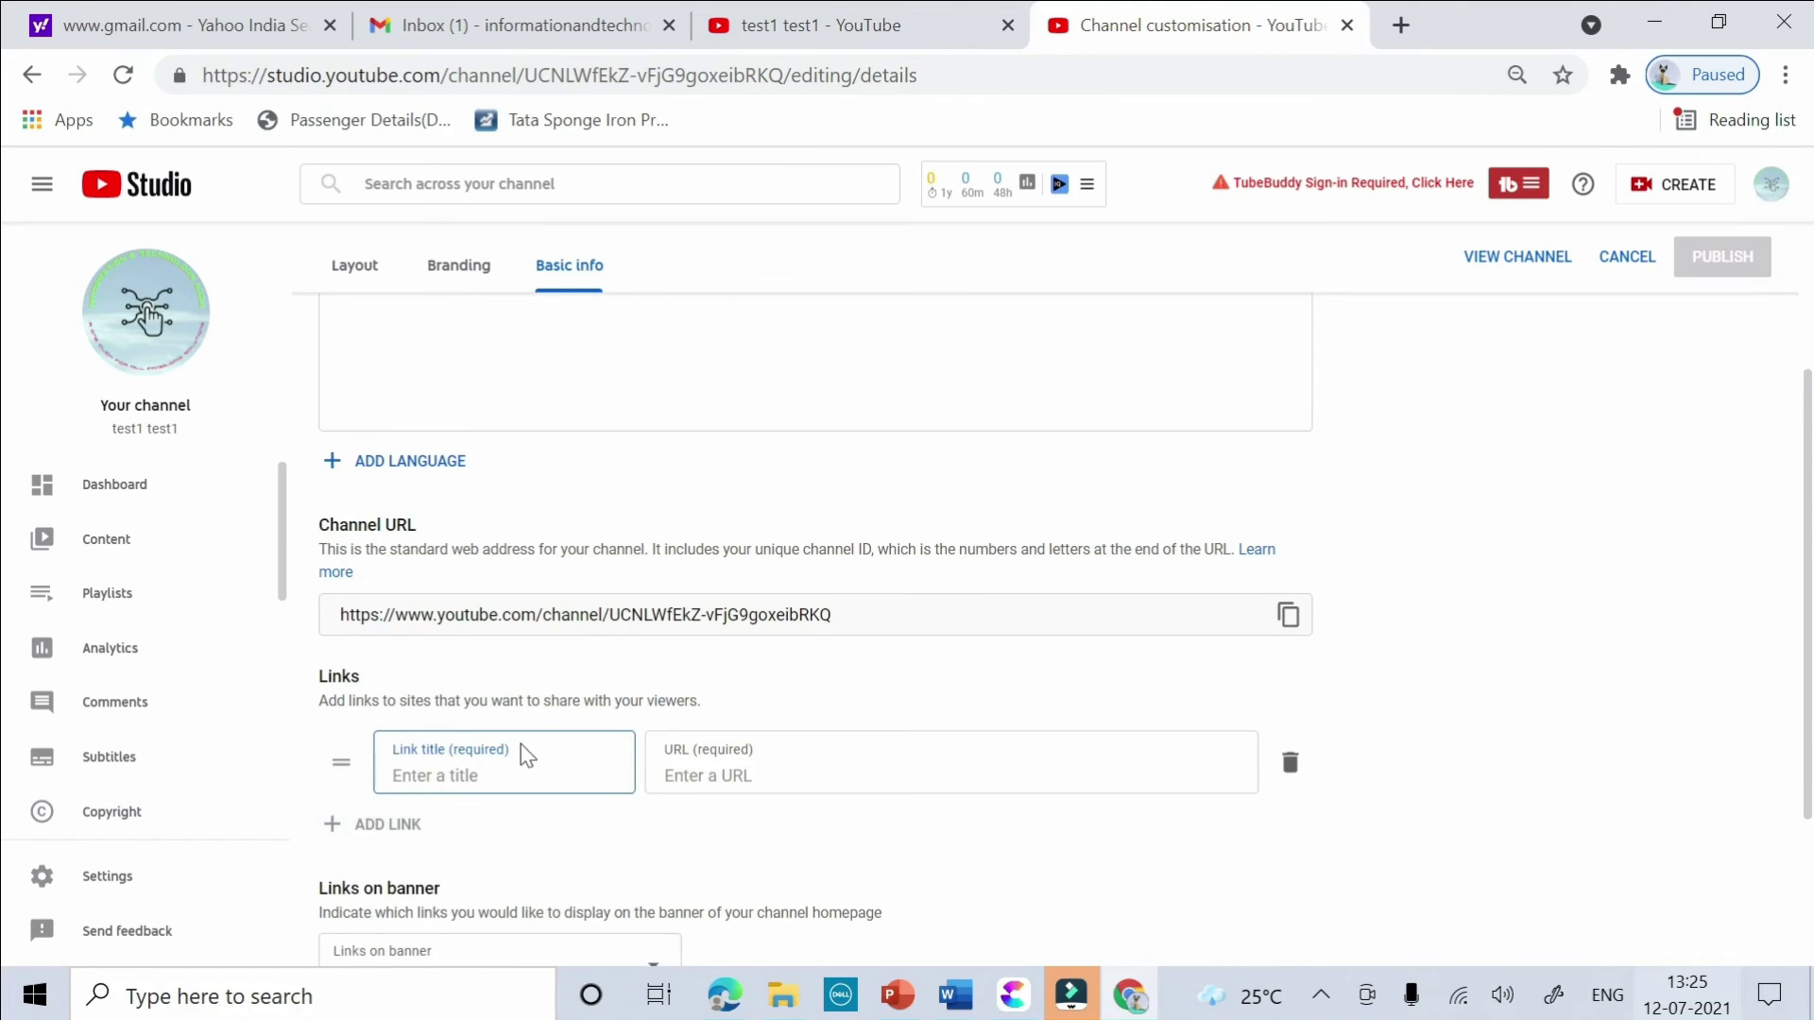
scroll(519, 745, "down", 1)
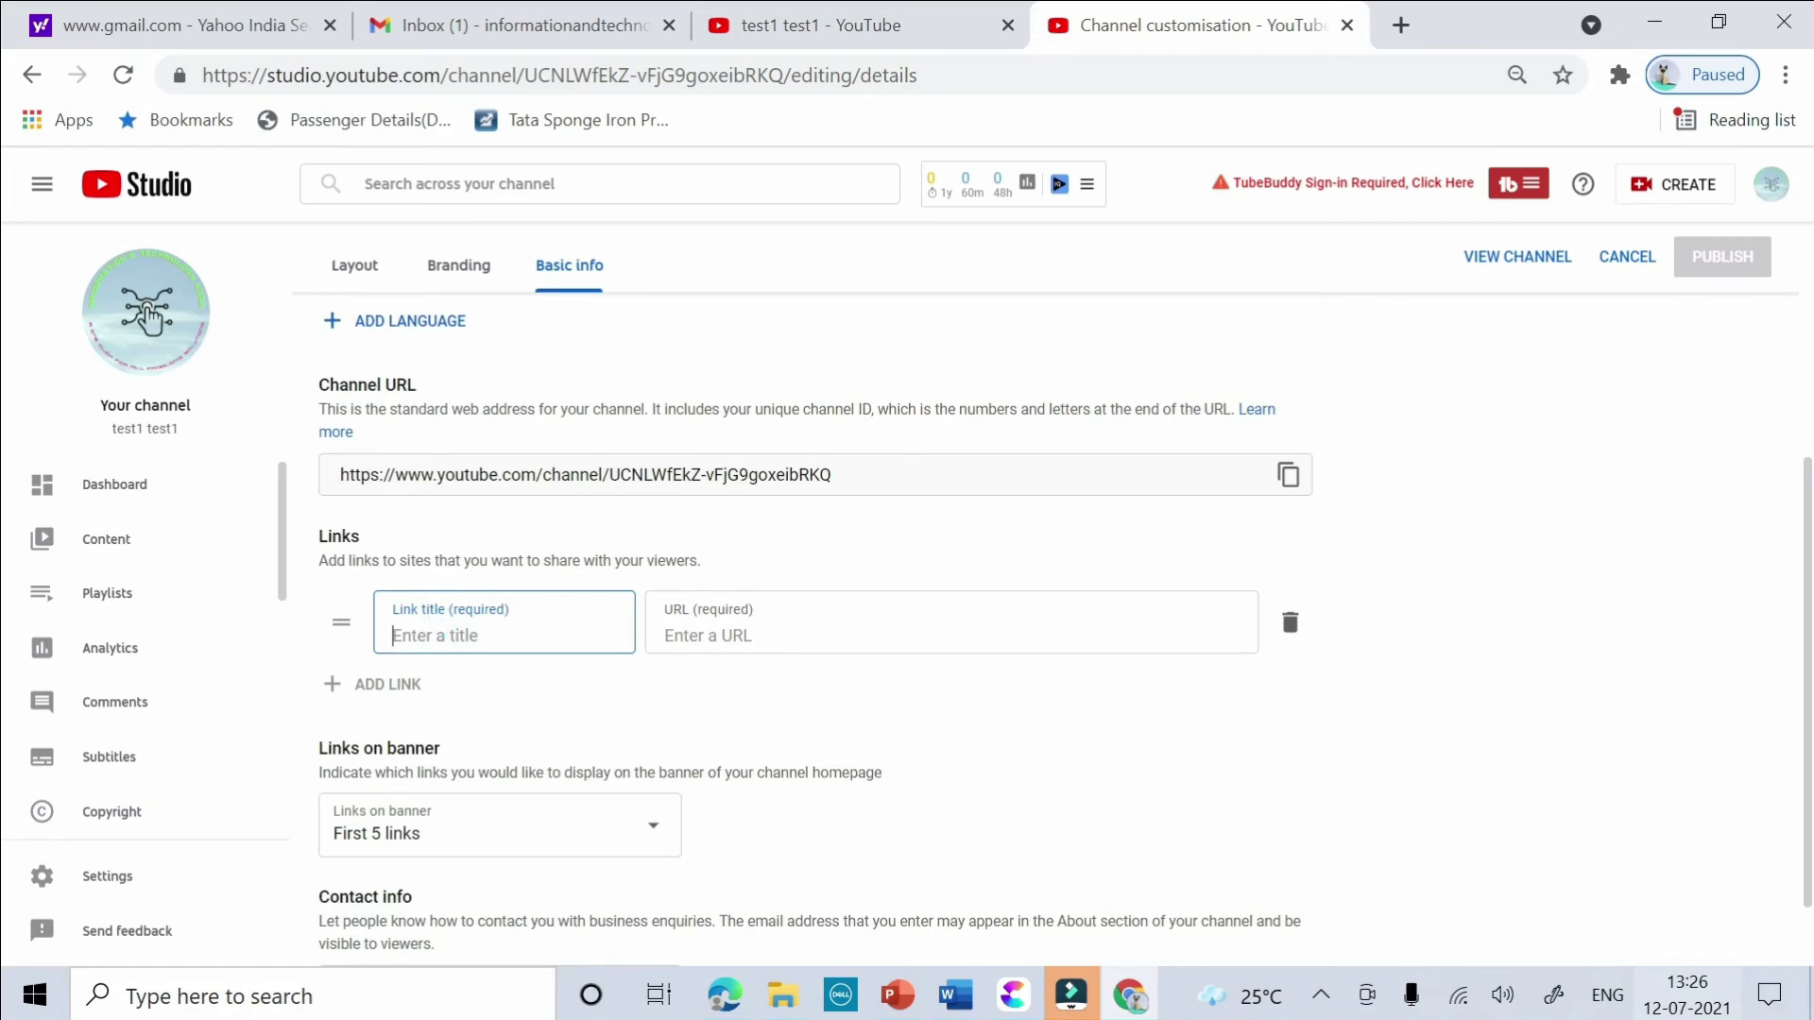
type("facebook")
left_click(390, 700)
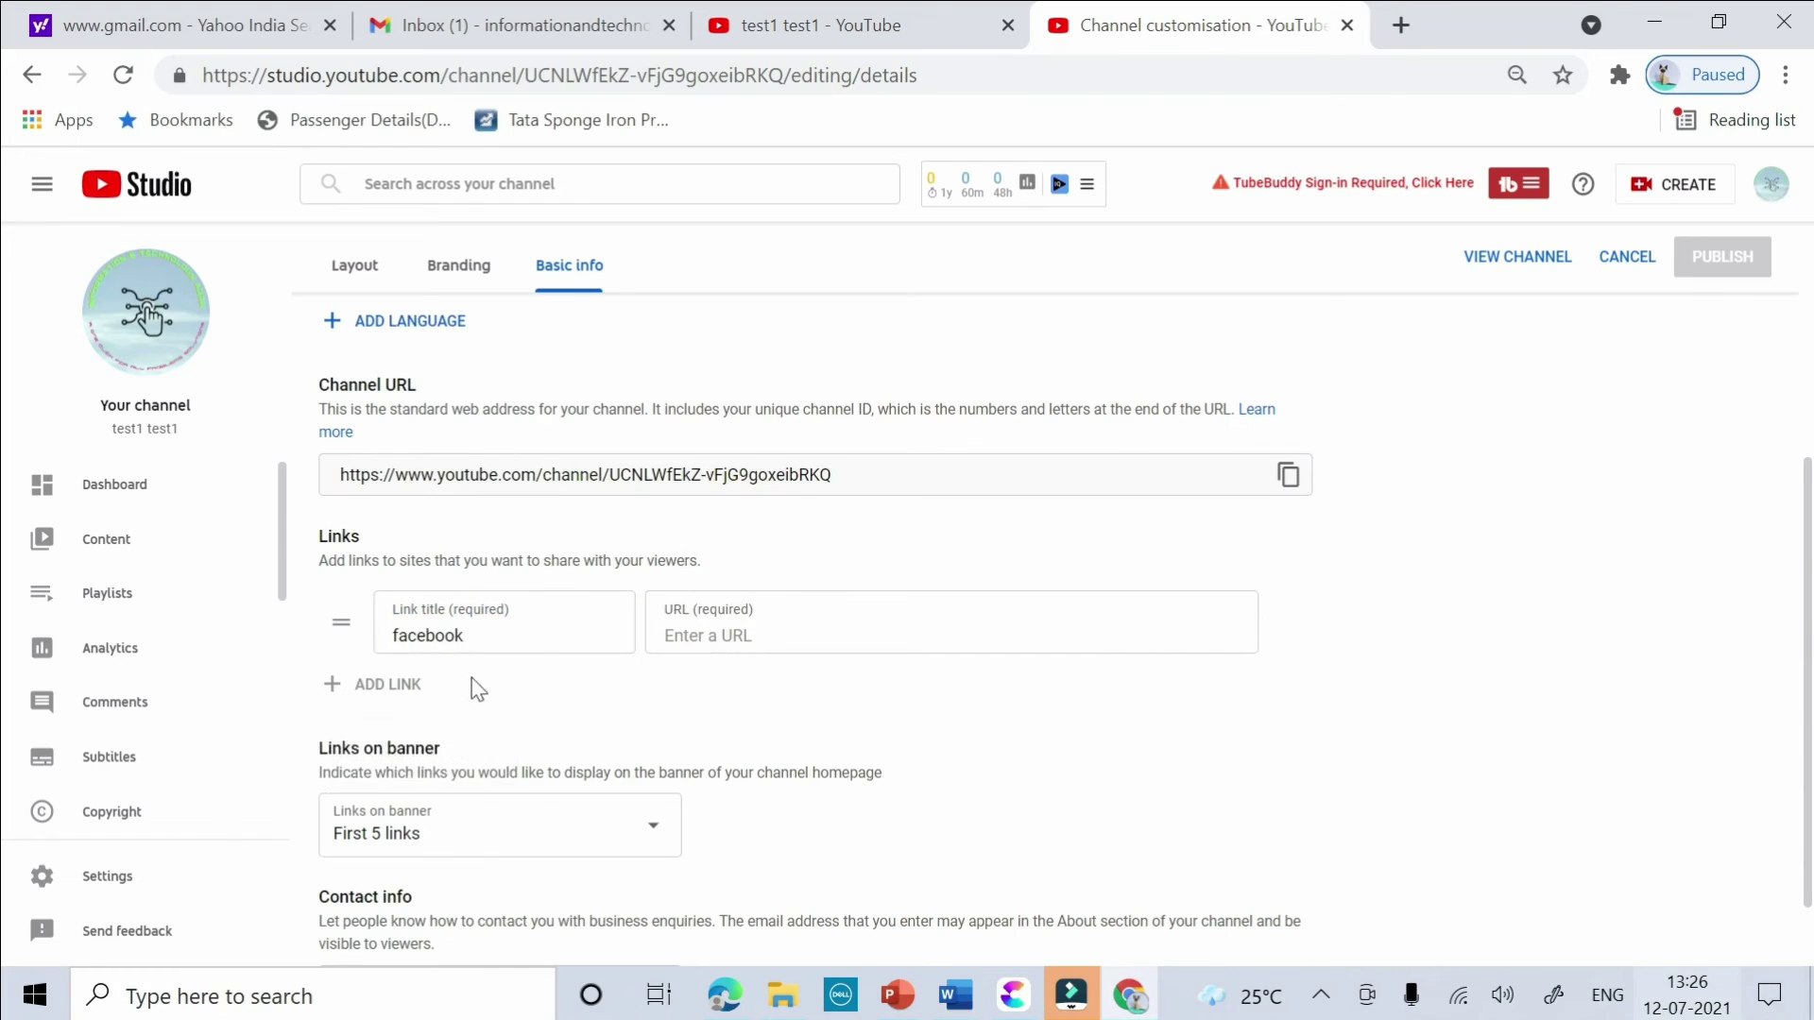
- Keep First 5 links on the banner and enter the contact e-mail address
scroll(590, 704, "down", 1)
left_click(525, 751)
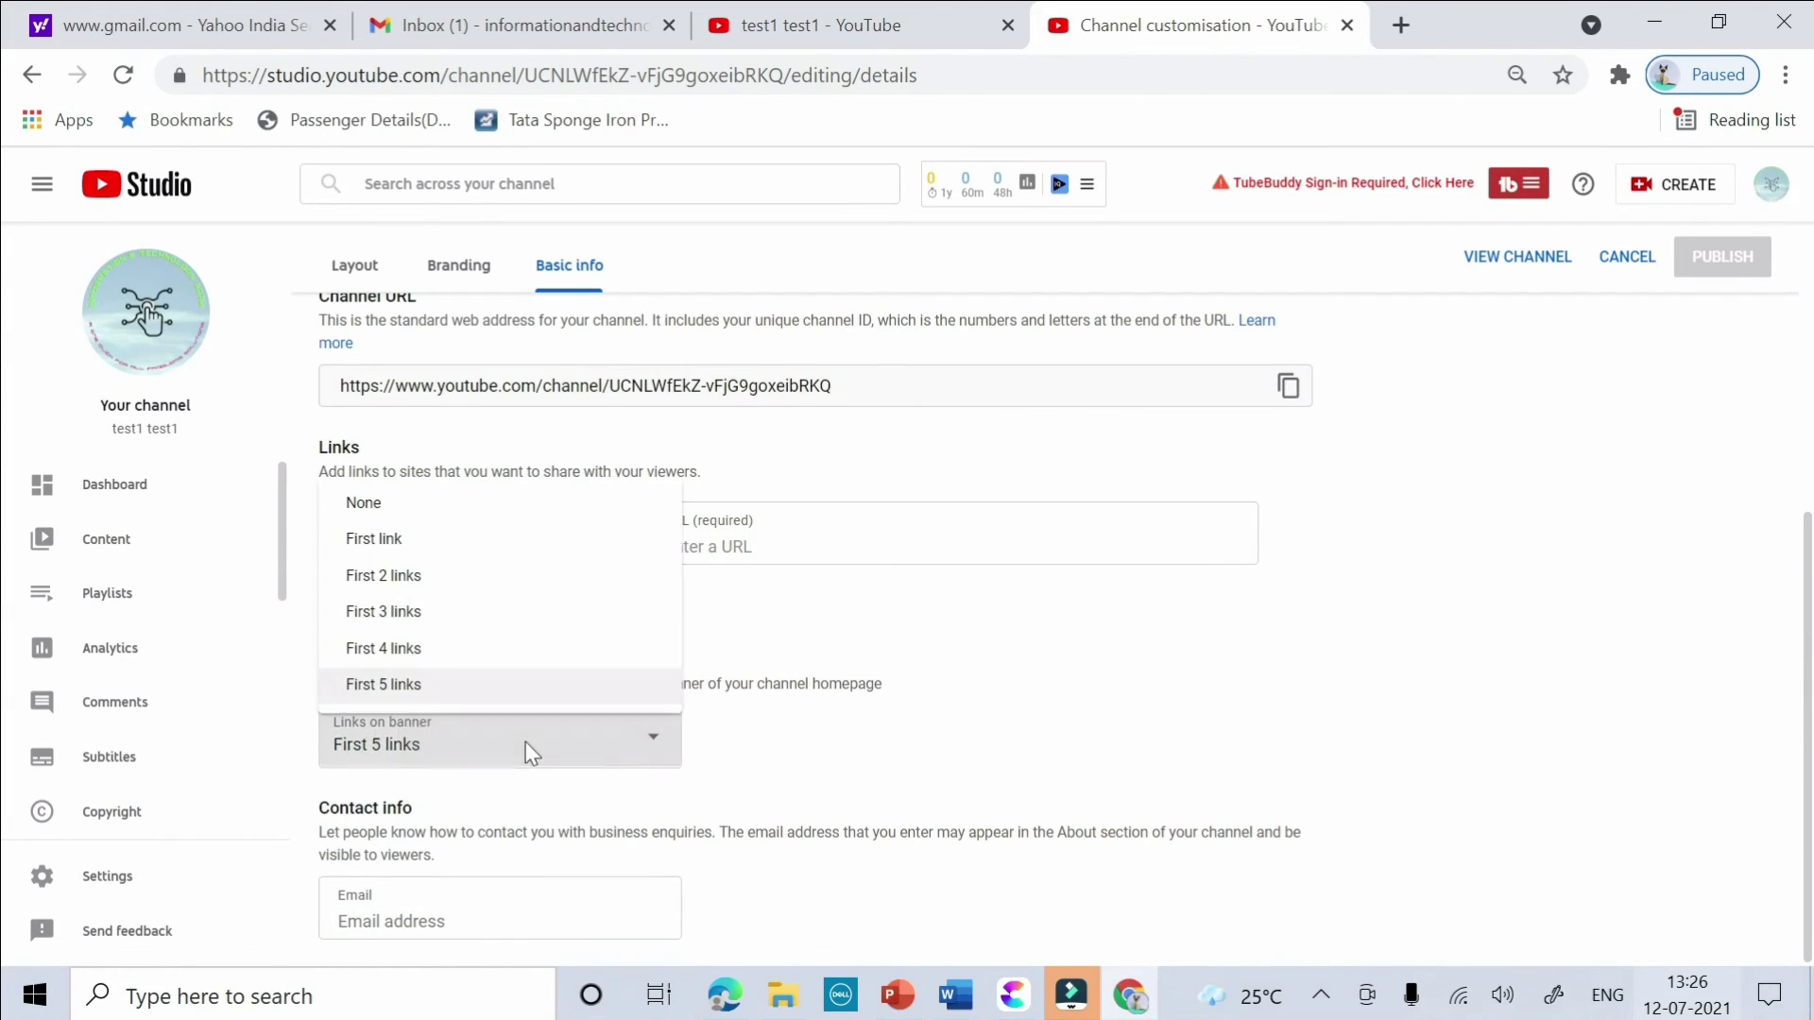
left_click(525, 749)
left_click(420, 918)
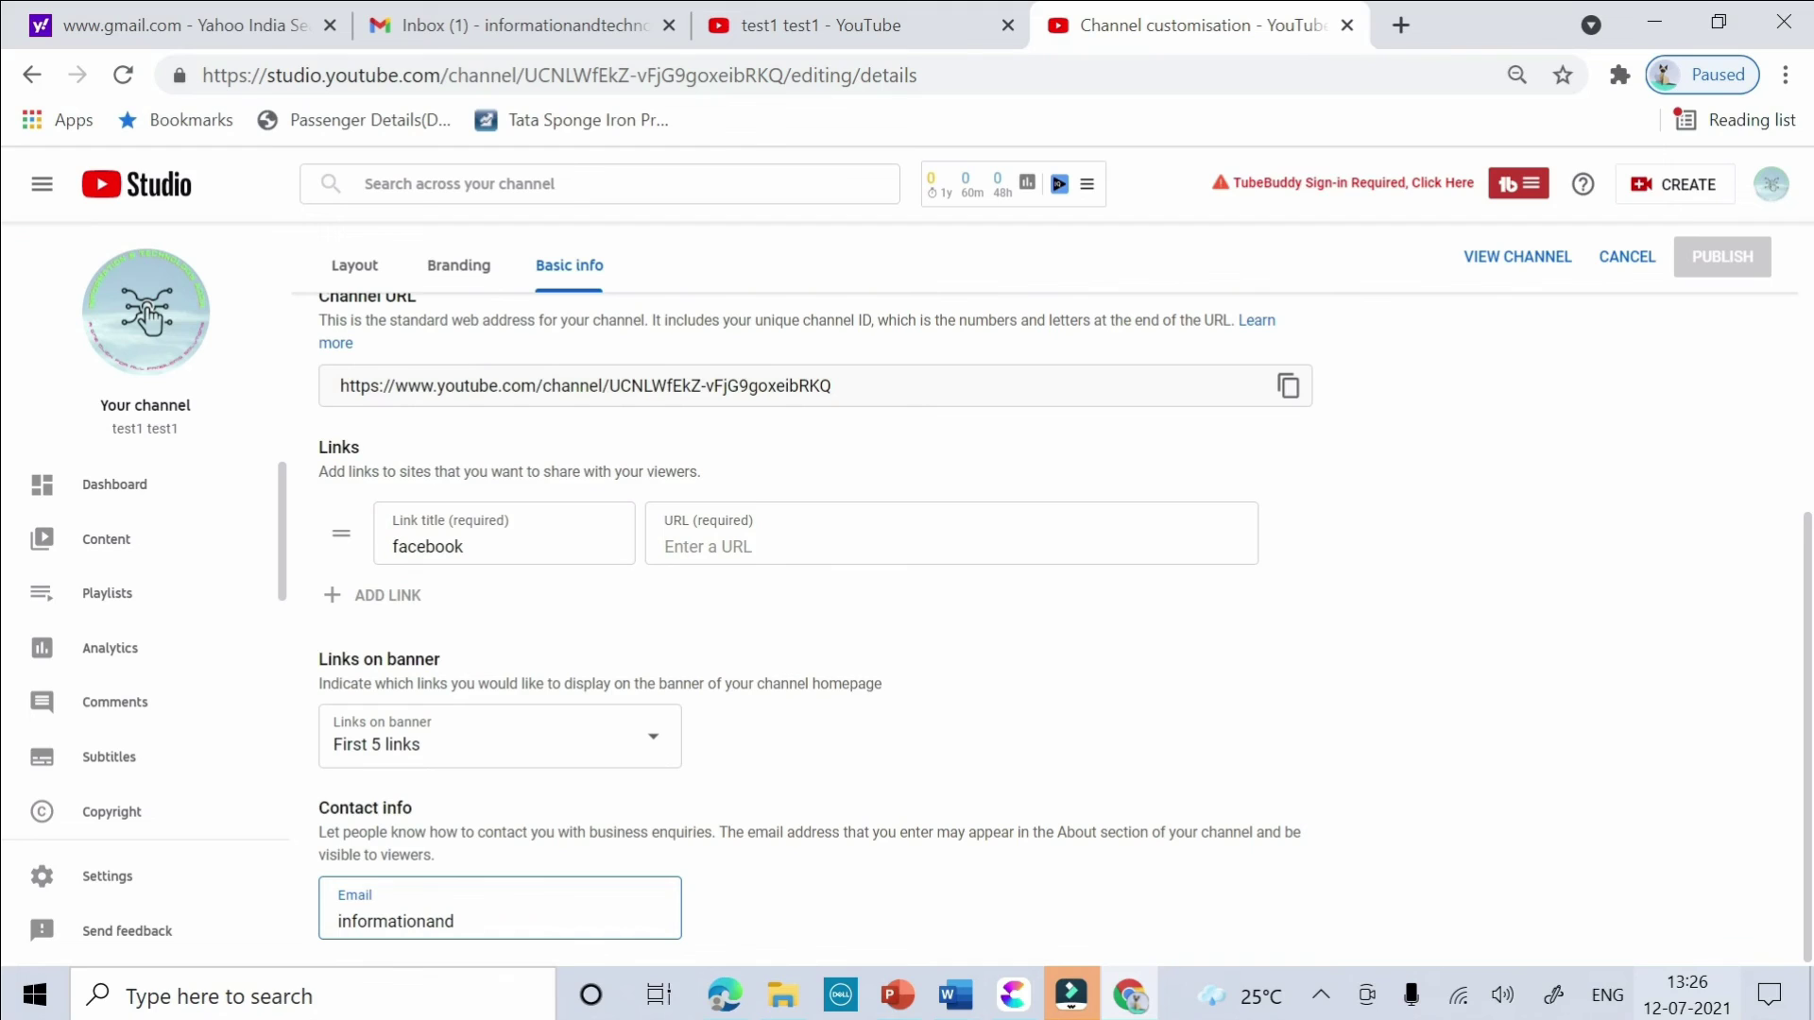
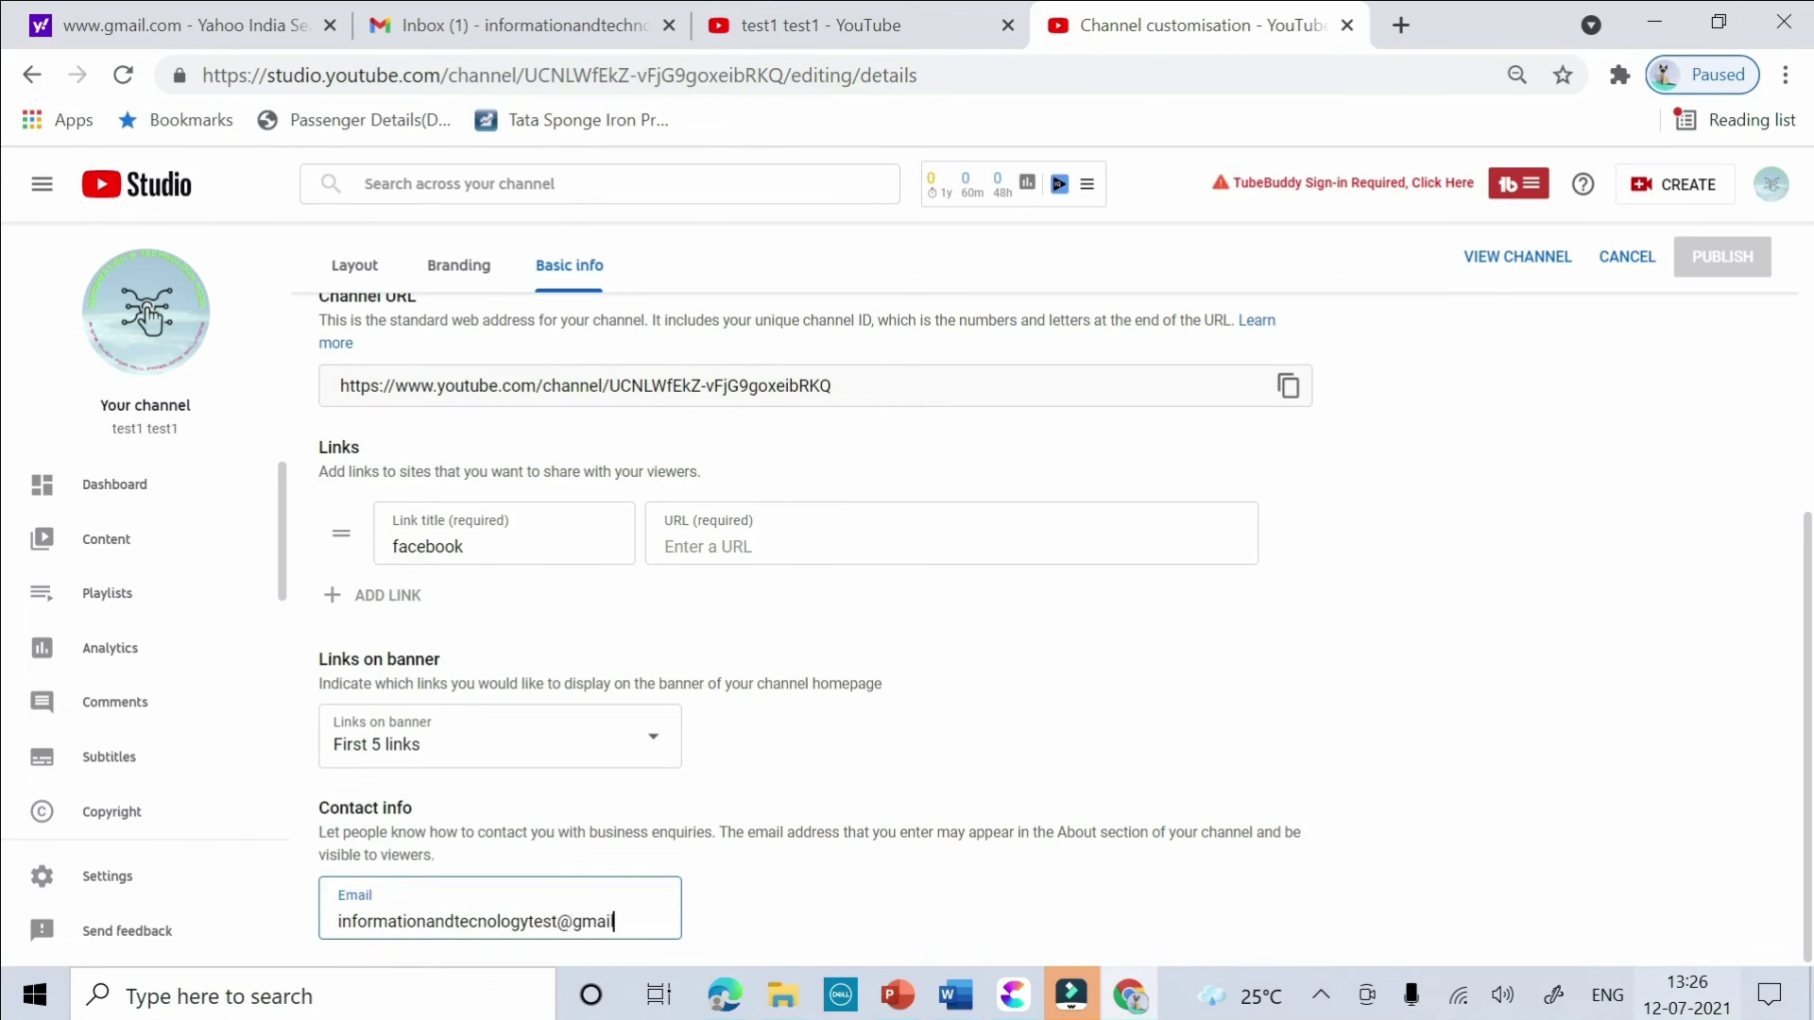
- Delete the empty facebook link row, publish the description and contact email changes, then open the channel Dashboard
scroll(1405, 600, "up", 1)
scroll(1405, 599, "up", 1)
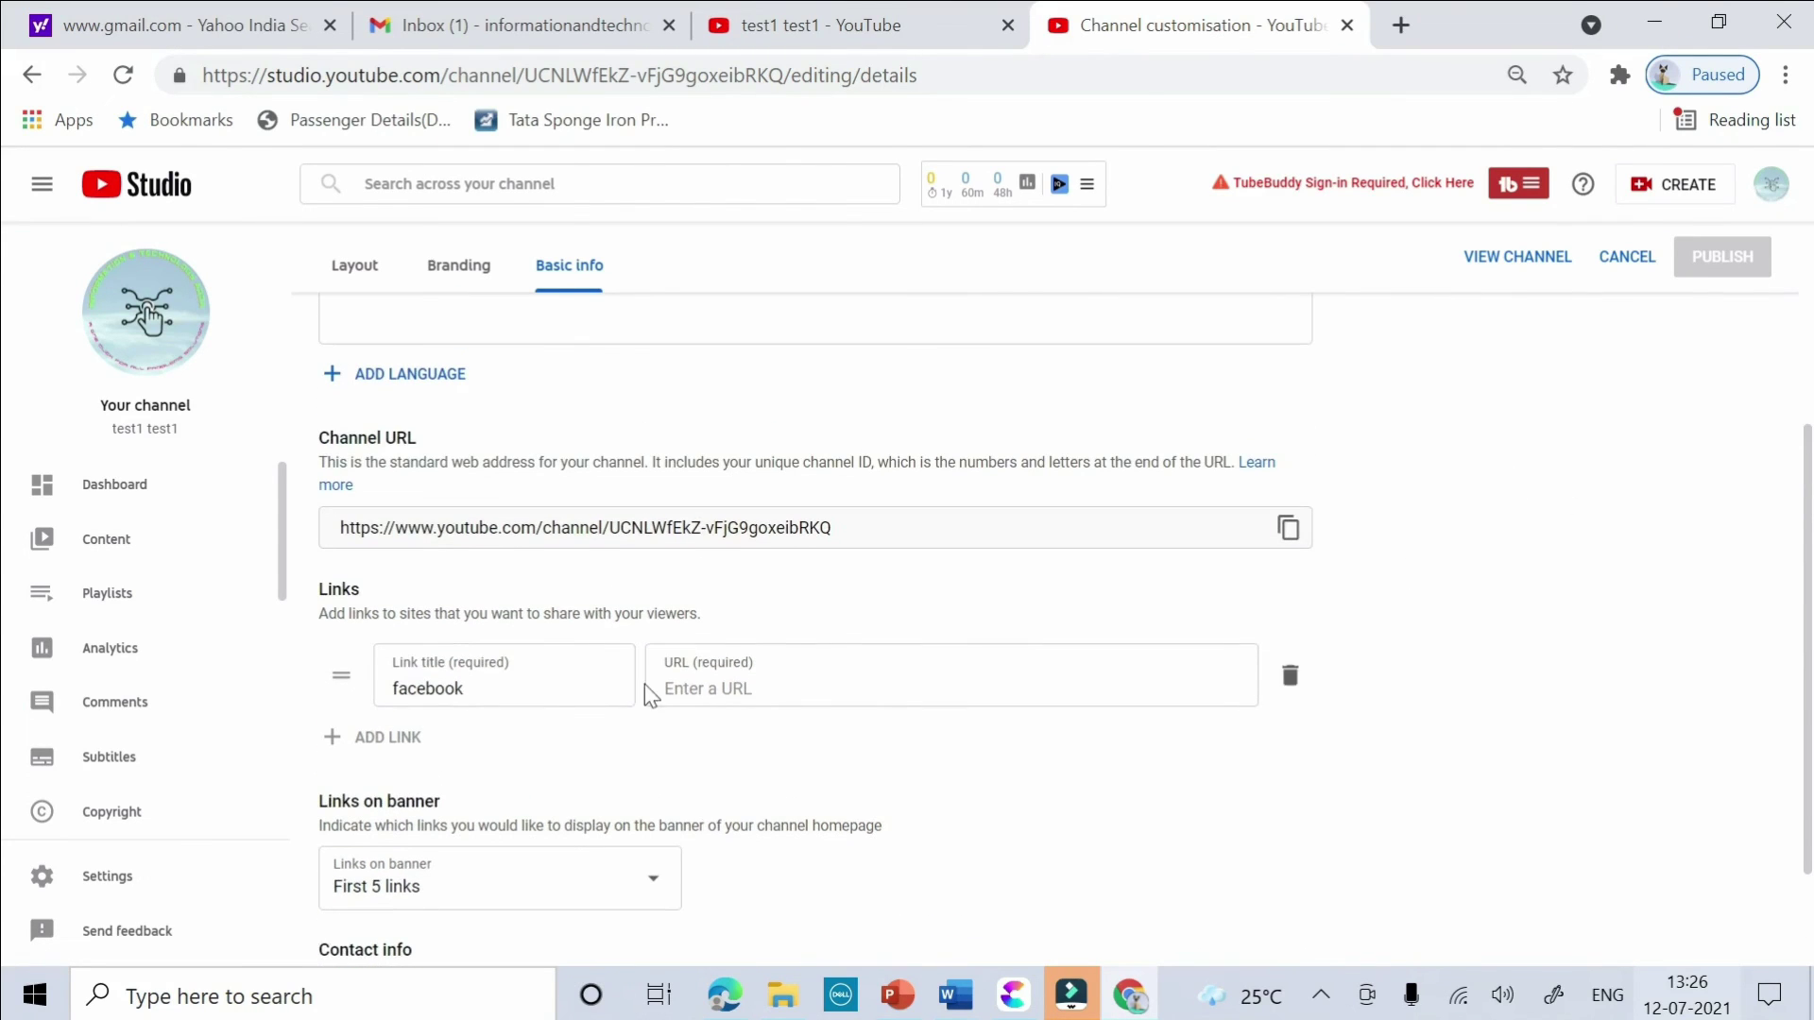
double_click(427, 688)
left_click(1289, 674)
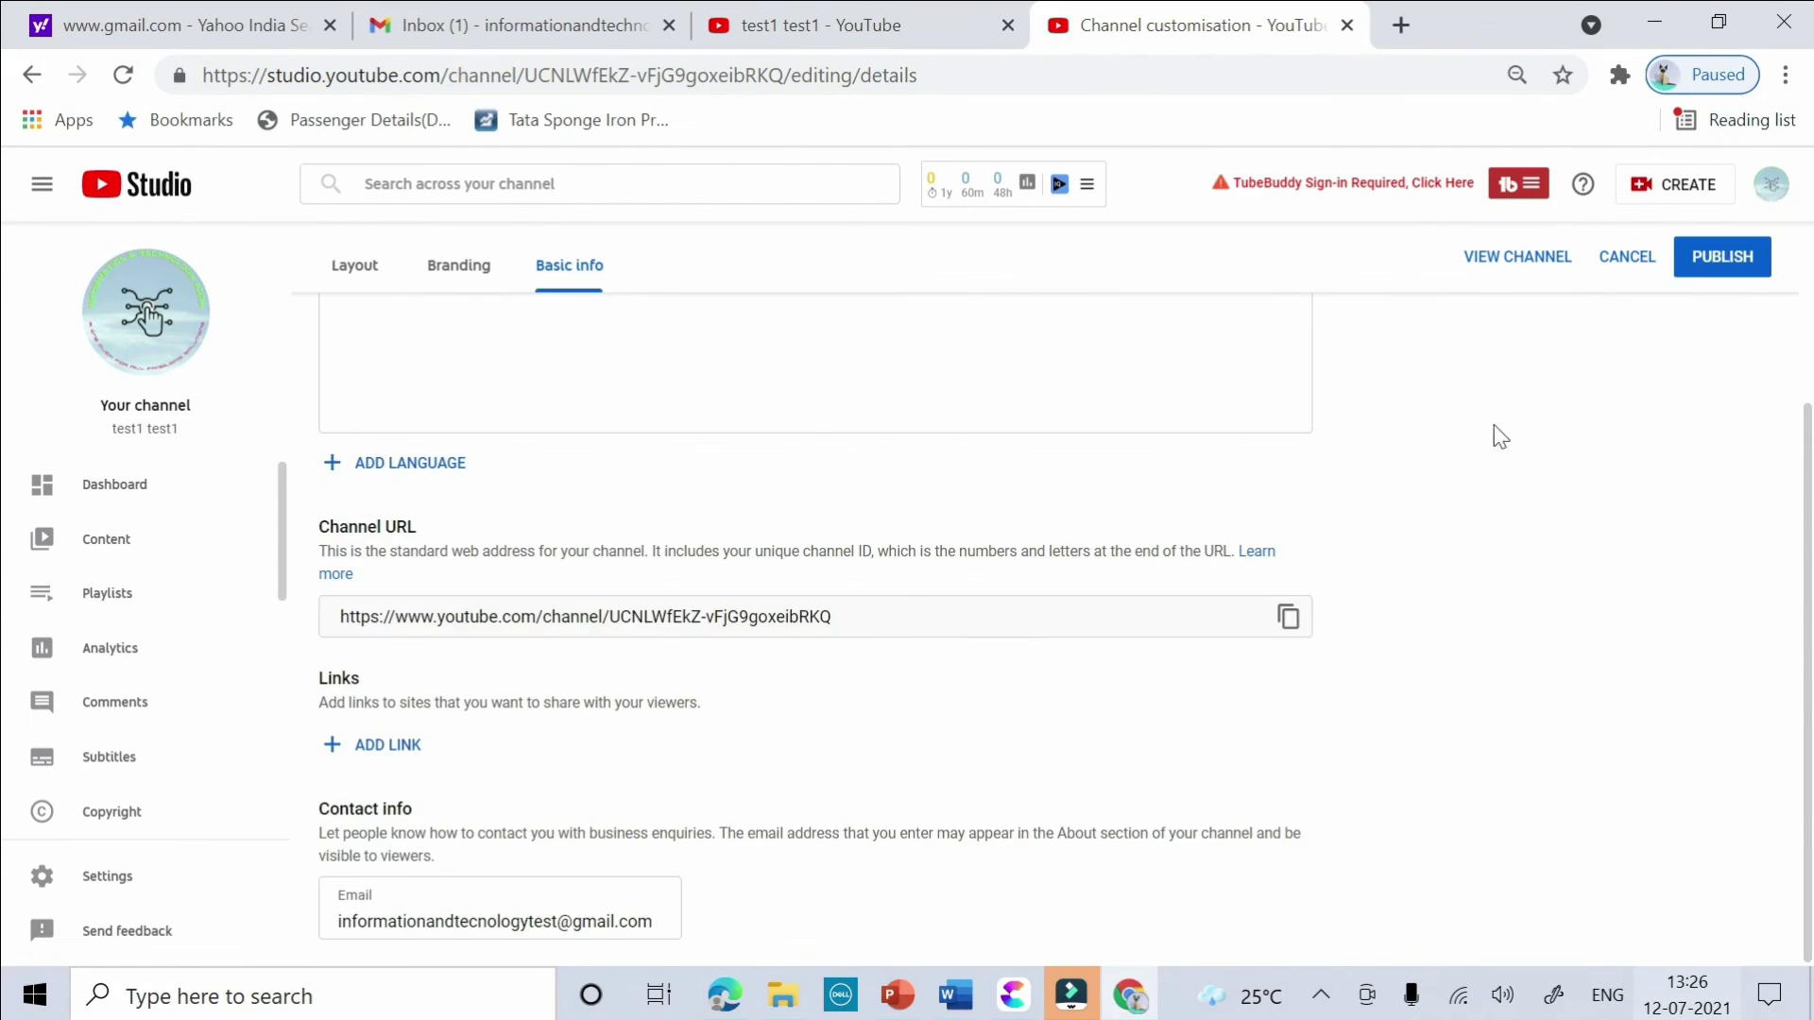
left_click(1716, 263)
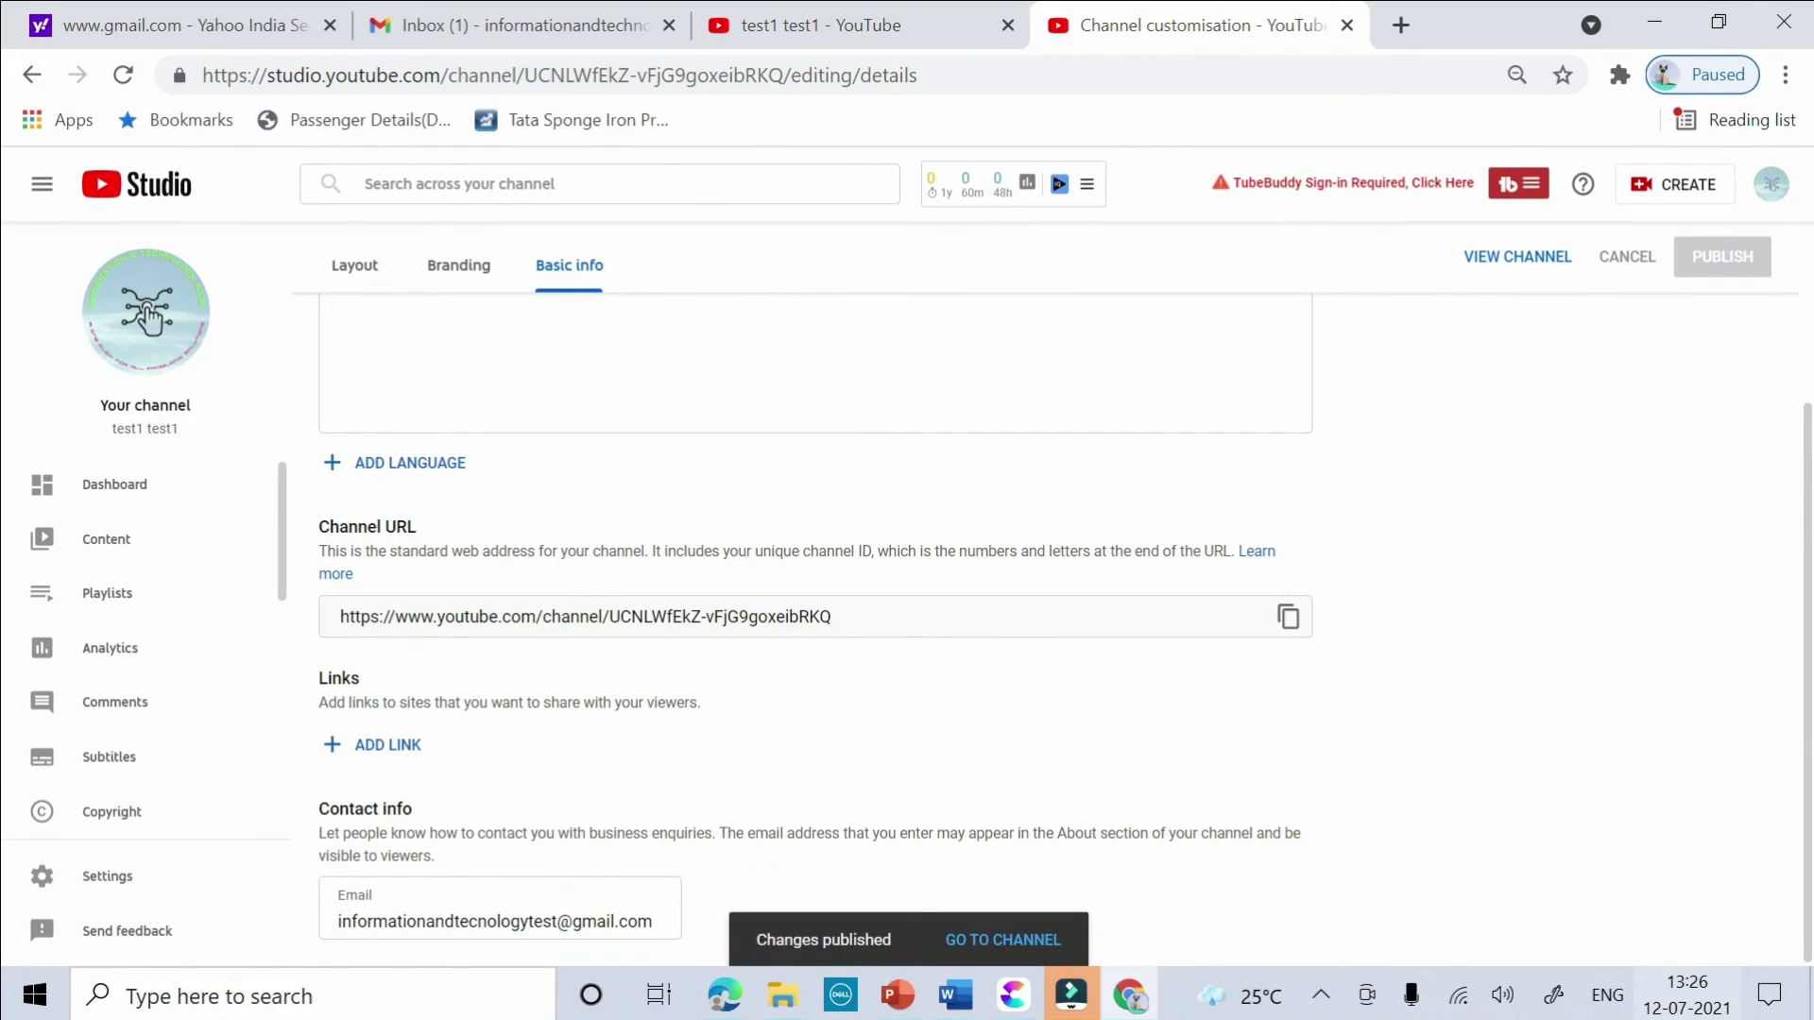
left_click(137, 503)
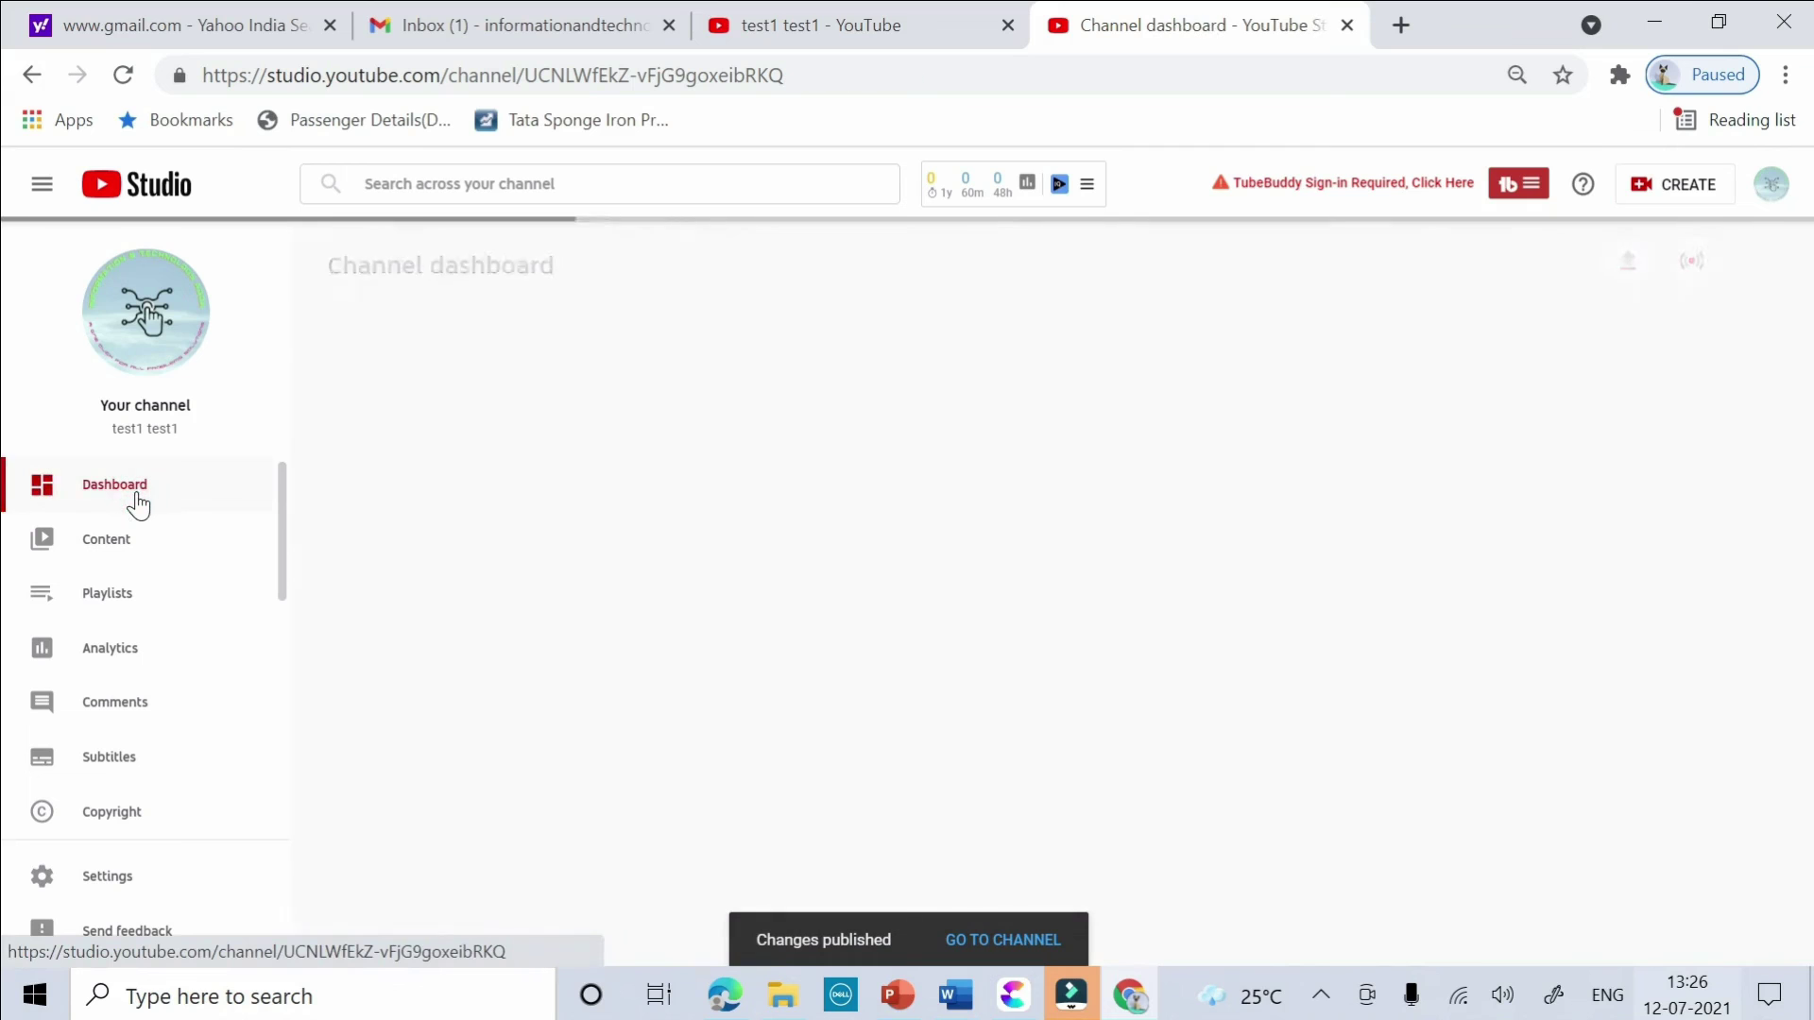